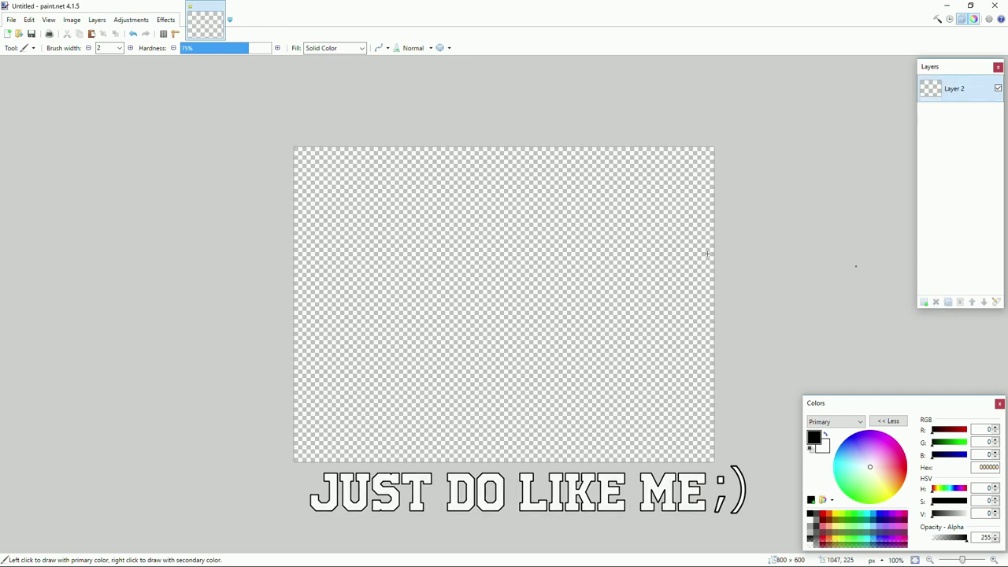
Activate the Line/Curve tool with rounded start and end caps and a solid line style.
{"action": "left_click", "coordinate": [28, 48]}
{"action": "left_click", "coordinate": [58, 276]}
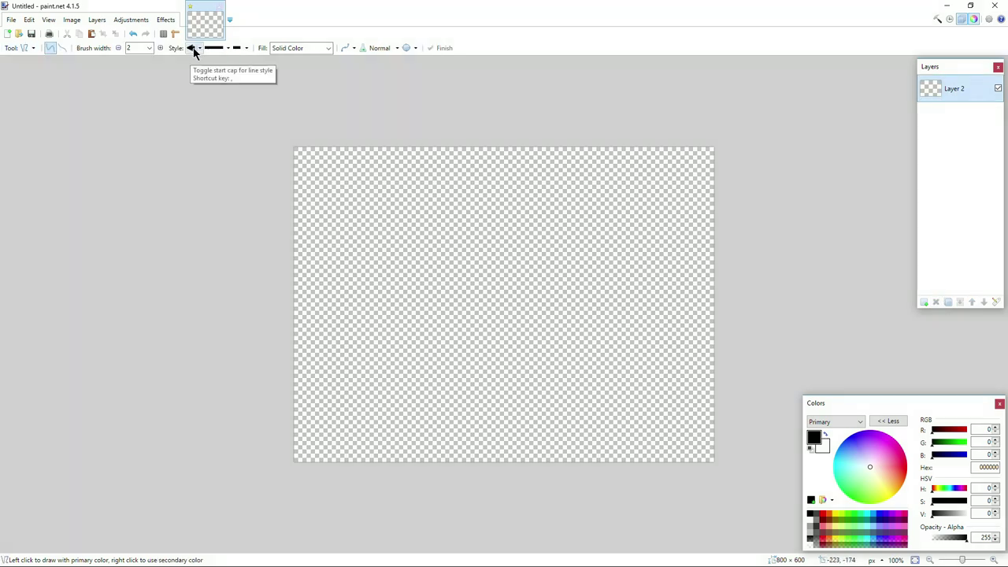
{"action": "left_click", "coordinate": [197, 49]}
{"action": "left_click", "coordinate": [215, 100]}
{"action": "left_click", "coordinate": [246, 48]}
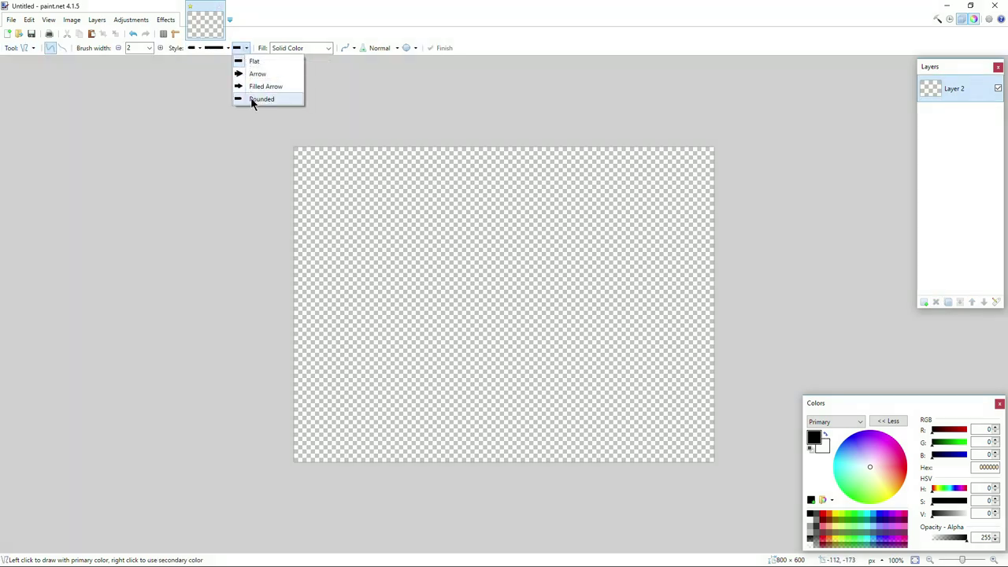
{"action": "left_click", "coordinate": [253, 100]}
{"action": "left_click", "coordinate": [230, 49]}
{"action": "left_click", "coordinate": [233, 62]}
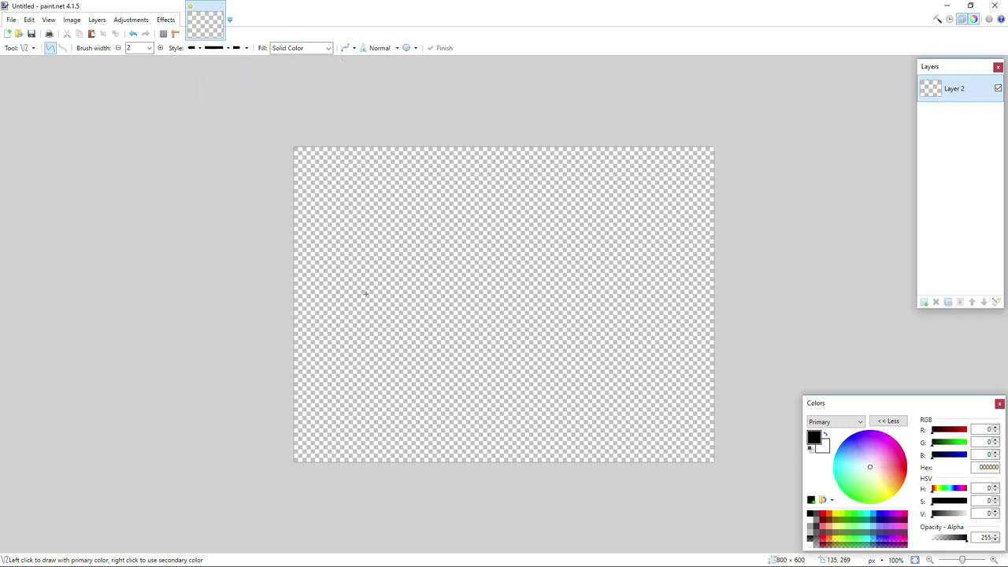
Draw a curved line about 253 px long for the ball's upper-left side and set the brush width to 8.
{"action": "left_click_drag", "start_coordinate": [413, 240], "coordinate": [357, 266]}
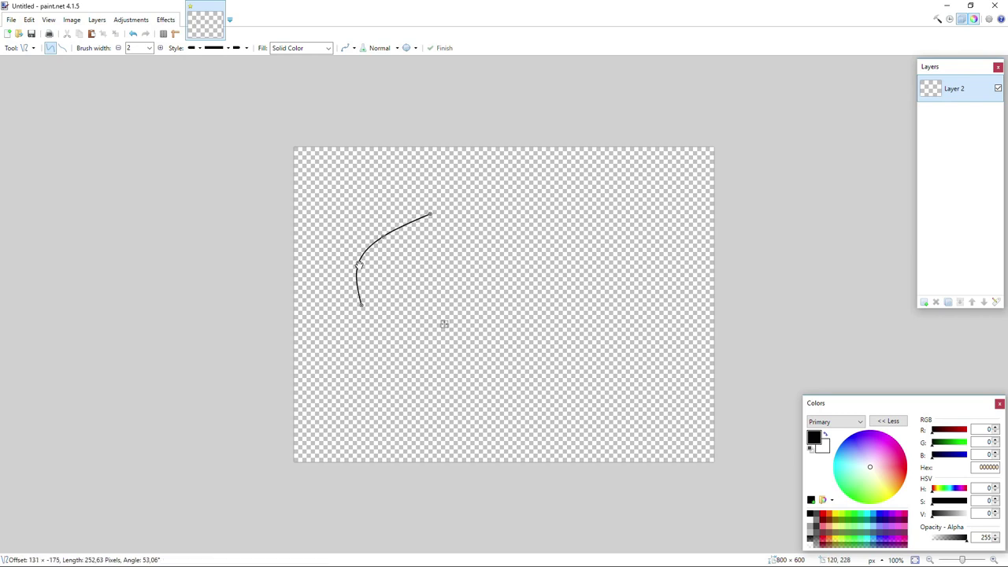
{"action": "left_click", "coordinate": [161, 51]}
{"action": "left_click", "coordinate": [160, 50]}
{"action": "left_click", "coordinate": [161, 50]}
{"action": "left_click", "coordinate": [160, 50]}
{"action": "left_click", "coordinate": [160, 51]}
Reshape the curve's control points into a wider, smoother arc about 309 px long for the ball's upper-left side.
{"action": "left_click_drag", "start_coordinate": [384, 235], "coordinate": [380, 225]}
{"action": "left_click_drag", "start_coordinate": [361, 304], "coordinate": [356, 313]}
{"action": "left_click_drag", "start_coordinate": [359, 267], "coordinate": [354, 271]}
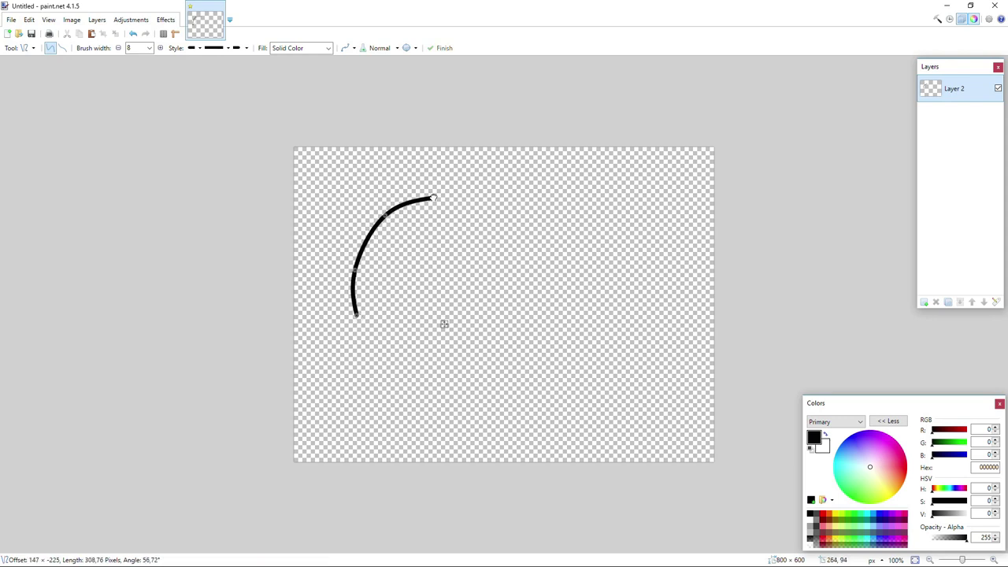
Draw a second curve from the first arc's upper end and bend it outward as the ball's upper-right side.
{"action": "scroll", "coordinate": [434, 189], "scroll_direction": "up", "scroll_amount": 5}
{"action": "scroll", "coordinate": [476, 236], "scroll_direction": "down", "scroll_amount": 6}
{"action": "scroll", "coordinate": [519, 300], "scroll_direction": "up", "scroll_amount": 2}
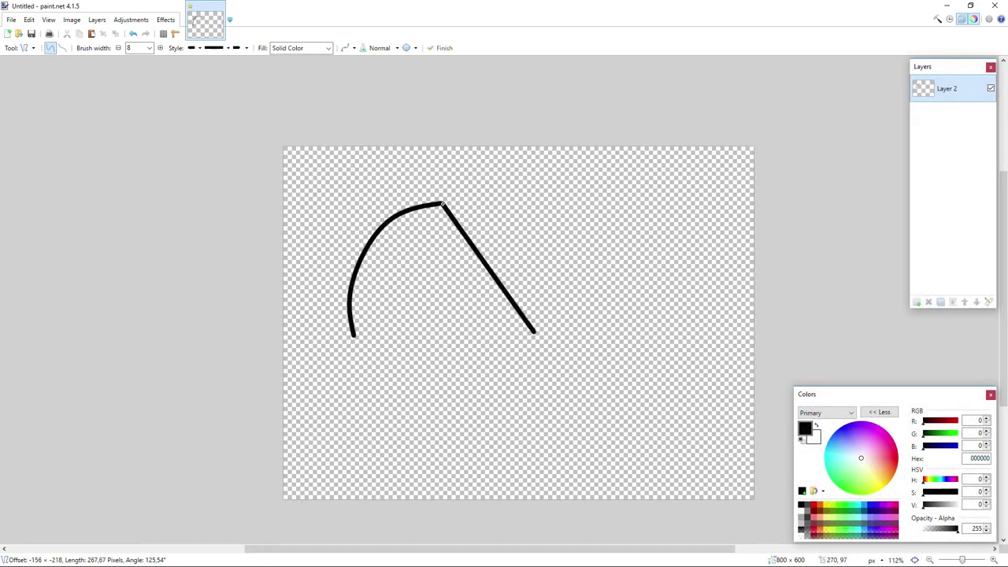
{"action": "left_click_drag", "start_coordinate": [470, 247], "coordinate": [526, 226]}
{"action": "left_click_drag", "start_coordinate": [504, 289], "coordinate": [559, 290]}
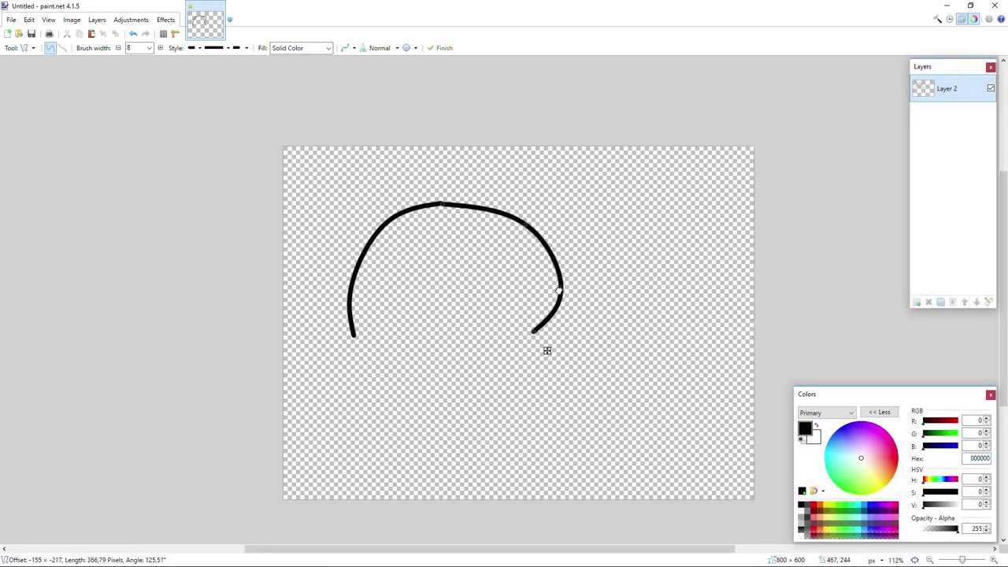
Refine the second curve's nodes into an arc about 366 px long that mirrors the first arc.
{"action": "scroll", "coordinate": [441, 203], "scroll_direction": "up", "scroll_amount": 10}
{"action": "left_click_drag", "start_coordinate": [476, 242], "coordinate": [468, 238]}
{"action": "scroll", "coordinate": [468, 238], "scroll_direction": "down", "scroll_amount": 4}
{"action": "left_click_drag", "start_coordinate": [701, 304], "coordinate": [687, 289]}
{"action": "scroll", "coordinate": [471, 217], "scroll_direction": "down", "scroll_amount": 3}
{"action": "scroll", "coordinate": [488, 237], "scroll_direction": "down", "scroll_amount": 1}
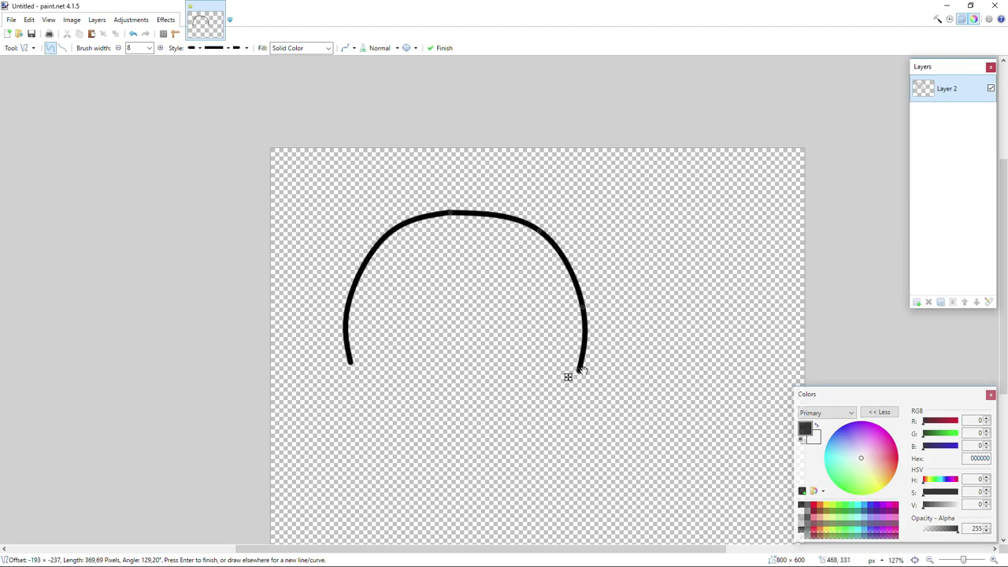
{"action": "left_click_drag", "start_coordinate": [580, 370], "coordinate": [583, 369]}
{"action": "left_click_drag", "start_coordinate": [583, 307], "coordinate": [575, 308]}
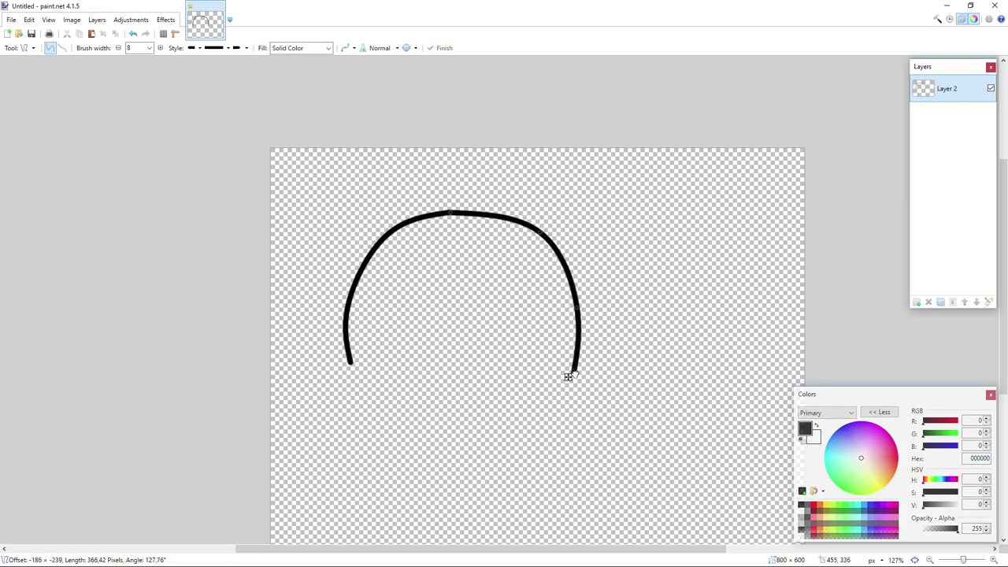
Connect the two arcs' open lower ends with a line and bend it downward as the ball's underside.
{"action": "scroll", "coordinate": [351, 360], "scroll_direction": "up", "scroll_amount": 4}
{"action": "scroll", "coordinate": [351, 345], "scroll_direction": "down", "scroll_amount": 9}
{"action": "mouse_move", "coordinate": [351, 345]}
{"action": "left_mouse_down"}
{"action": "mouse_move", "coordinate": [362, 356]}
{"action": "mouse_move", "coordinate": [631, 378]}
{"action": "mouse_move", "coordinate": [671, 361]}
{"action": "left_mouse_up"}
{"action": "scroll", "coordinate": [615, 371], "scroll_direction": "up", "scroll_amount": 13}
{"action": "scroll", "coordinate": [563, 246], "scroll_direction": "down", "scroll_amount": 5}
{"action": "scroll", "coordinate": [566, 246], "scroll_direction": "down", "scroll_amount": 3}
{"action": "left_click_drag", "start_coordinate": [517, 289], "coordinate": [499, 334]}
{"action": "left_click_drag", "start_coordinate": [399, 285], "coordinate": [355, 340]}
{"action": "left_click_drag", "start_coordinate": [499, 337], "coordinate": [538, 361]}
{"action": "left_click_drag", "start_coordinate": [354, 340], "coordinate": [352, 360]}
Fine-tune the bottom curve's end point and control points so the ball's outline closes evenly.
{"action": "left_click_drag", "start_coordinate": [538, 360], "coordinate": [555, 366]}
{"action": "scroll", "coordinate": [648, 283], "scroll_direction": "up", "scroll_amount": 3}
{"action": "scroll", "coordinate": [647, 282], "scroll_direction": "up", "scroll_amount": 2}
{"action": "left_click_drag", "start_coordinate": [594, 300], "coordinate": [601, 294]}
{"action": "scroll", "coordinate": [601, 294], "scroll_direction": "down", "scroll_amount": 4}
{"action": "left_click_drag", "start_coordinate": [564, 422], "coordinate": [559, 443]}
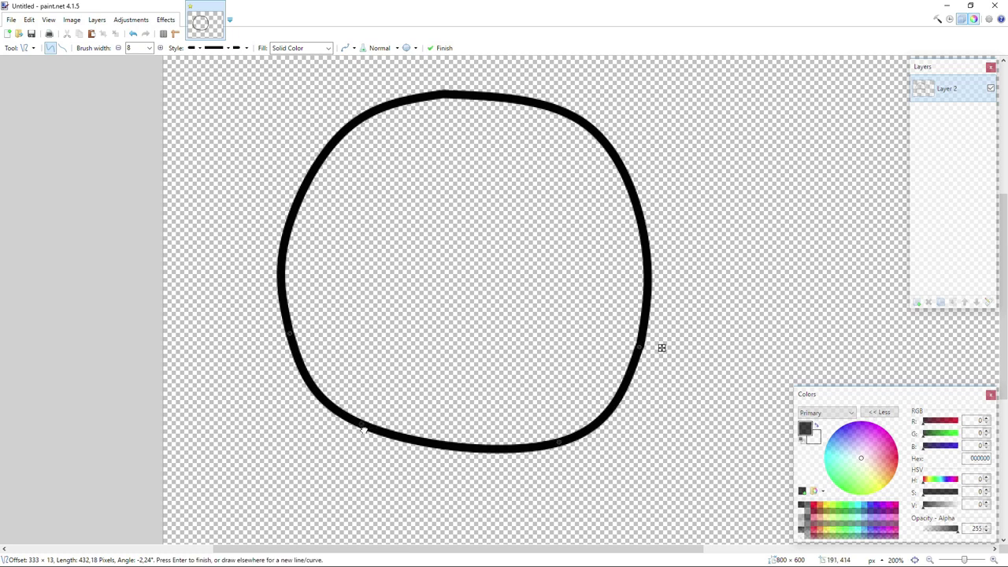
{"action": "left_click_drag", "start_coordinate": [363, 426], "coordinate": [360, 431]}
{"action": "left_click_drag", "start_coordinate": [560, 443], "coordinate": [560, 438]}
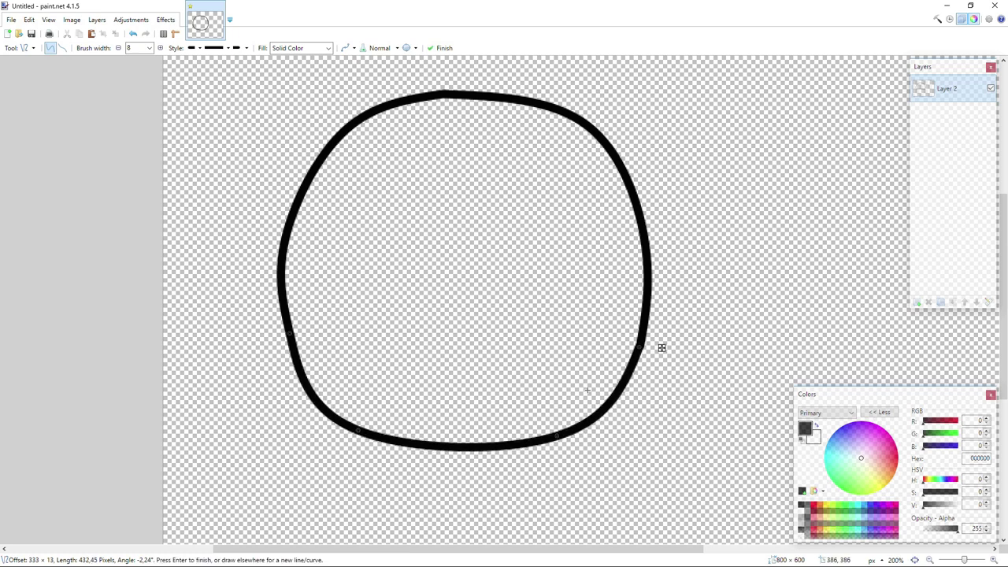
{"action": "left_click_drag", "start_coordinate": [363, 430], "coordinate": [366, 430]}
{"action": "left_click_drag", "start_coordinate": [561, 439], "coordinate": [567, 441]}
Add a layer below the outline and lasso-select the ball along its black outline, about 351 × 338 px.
{"action": "scroll", "coordinate": [652, 337], "scroll_direction": "up", "scroll_amount": 1}
{"action": "scroll", "coordinate": [608, 393], "scroll_direction": "down", "scroll_amount": 5}
{"action": "scroll", "coordinate": [469, 273], "scroll_direction": "up", "scroll_amount": 1}
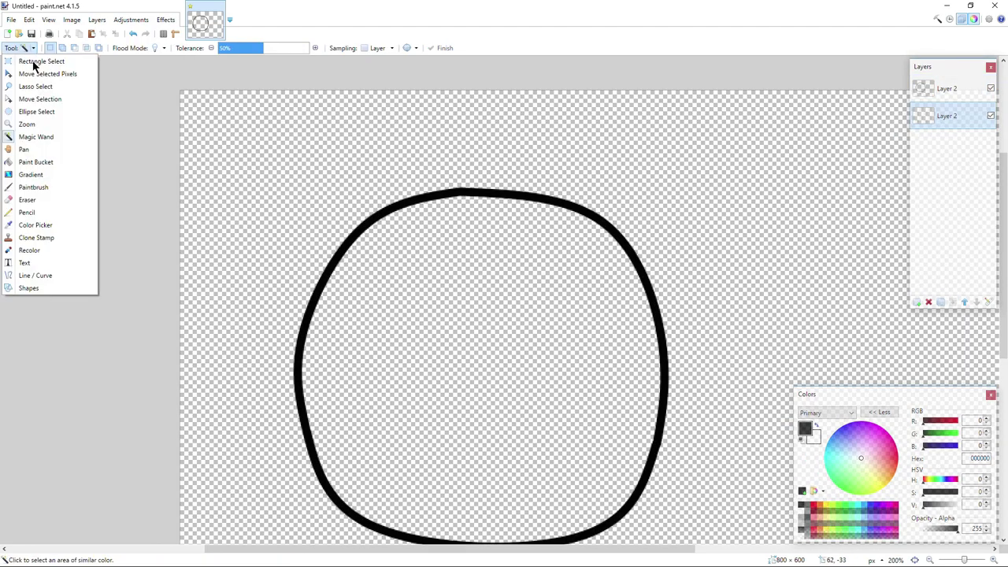
{"action": "left_click", "coordinate": [36, 86]}
{"action": "scroll", "coordinate": [520, 476], "scroll_direction": "up", "scroll_amount": 1}
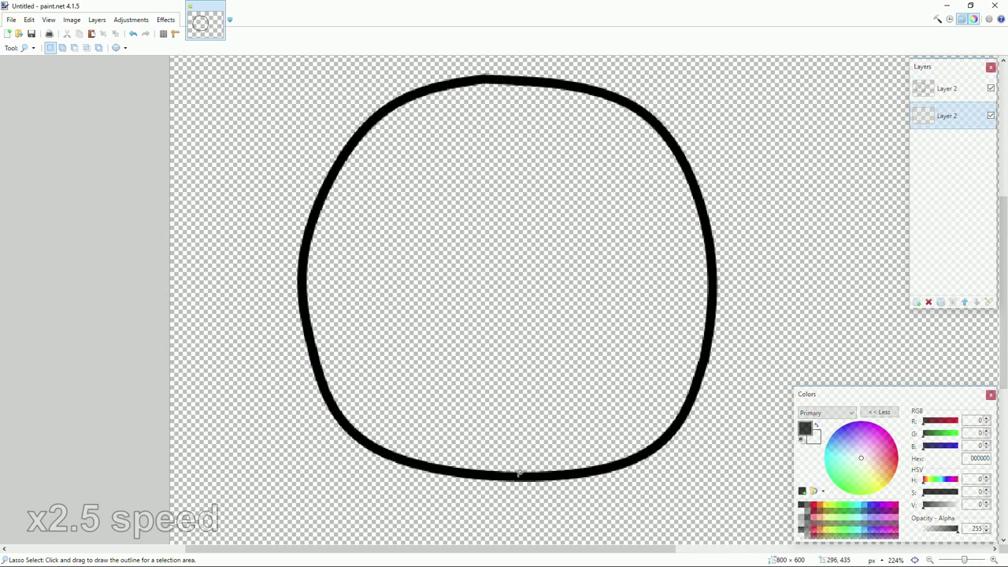
{"action": "mouse_move", "coordinate": [520, 475]}
{"action": "left_mouse_down"}
{"action": "mouse_move", "coordinate": [425, 466]}
{"action": "mouse_move", "coordinate": [369, 445]}
{"action": "left_mouse_up"}
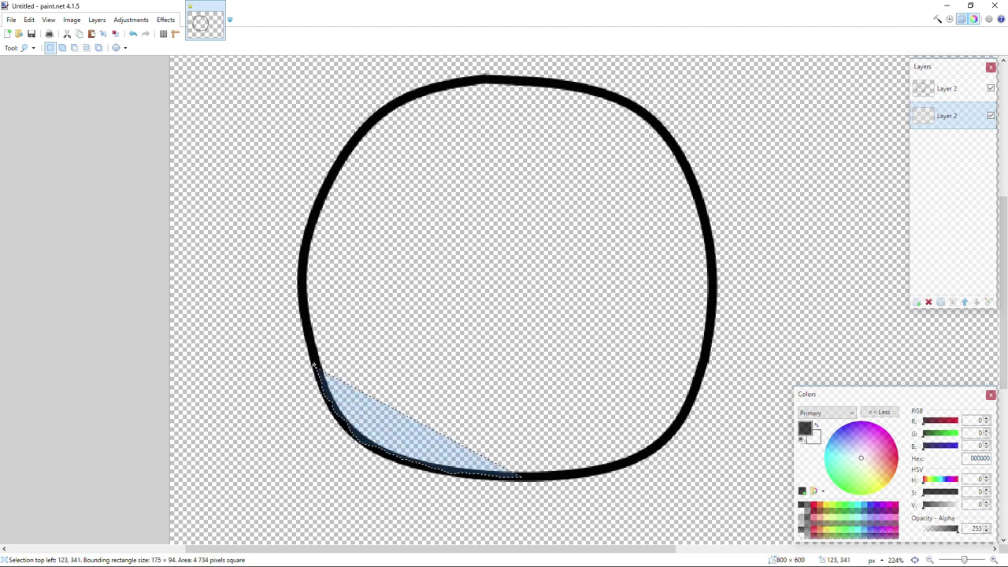
{"action": "mouse_move", "coordinate": [299, 293]}
{"action": "left_mouse_down"}
{"action": "mouse_move", "coordinate": [320, 198]}
{"action": "mouse_move", "coordinate": [346, 149]}
{"action": "mouse_move", "coordinate": [395, 103]}
{"action": "mouse_move", "coordinate": [490, 80]}
{"action": "mouse_move", "coordinate": [611, 96]}
{"action": "mouse_move", "coordinate": [649, 118]}
{"action": "mouse_move", "coordinate": [684, 161]}
{"action": "mouse_move", "coordinate": [712, 252]}
{"action": "mouse_move", "coordinate": [702, 367]}
{"action": "mouse_move", "coordinate": [670, 433]}
{"action": "left_mouse_up"}
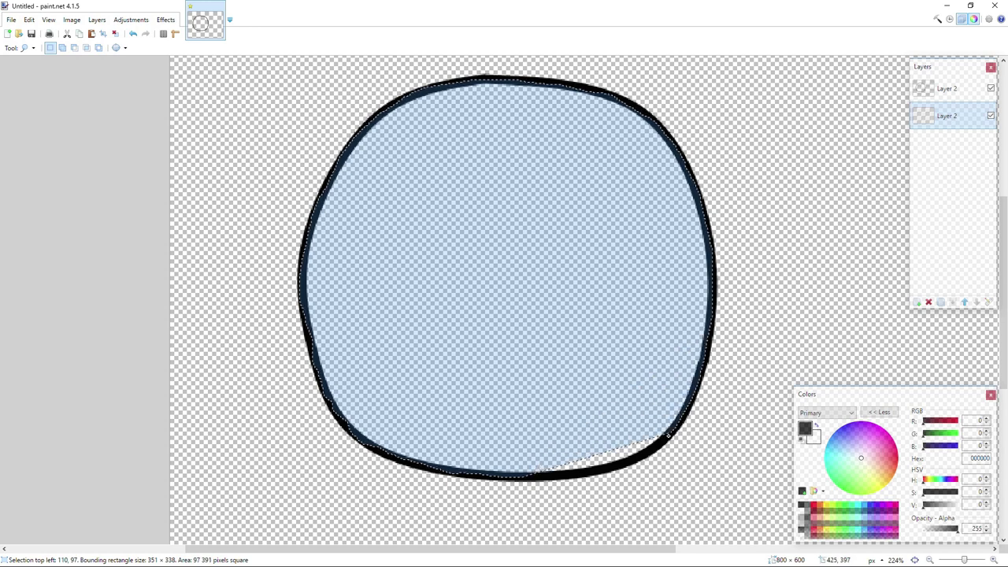
{"action": "left_click_drag", "start_coordinate": [634, 461], "coordinate": [573, 475]}
{"action": "scroll", "coordinate": [592, 415], "scroll_direction": "down", "scroll_amount": 2}
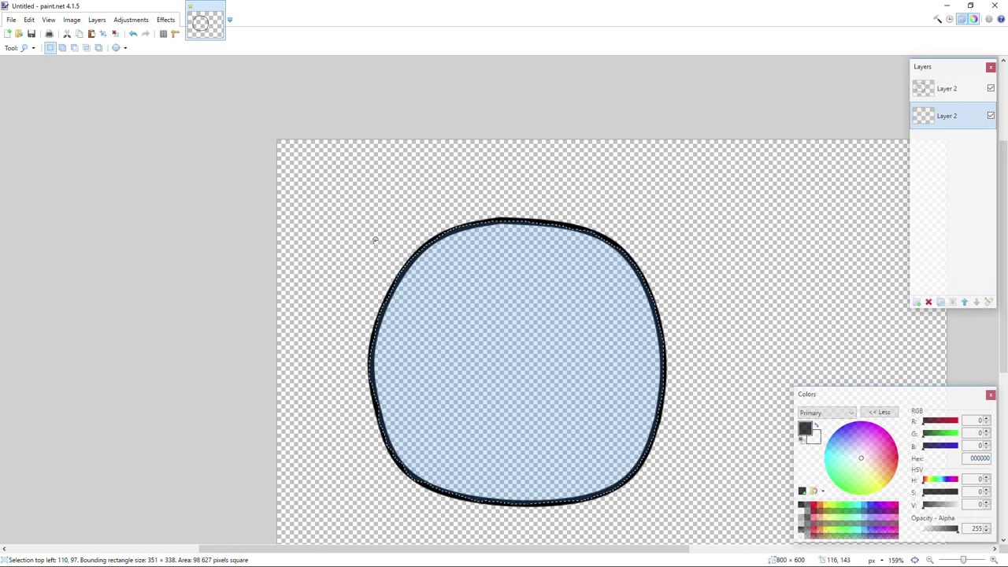
{"action": "left_click", "coordinate": [10, 49]}
{"action": "left_click", "coordinate": [39, 164]}
{"action": "scroll", "coordinate": [635, 198], "scroll_direction": "up", "scroll_amount": 1}
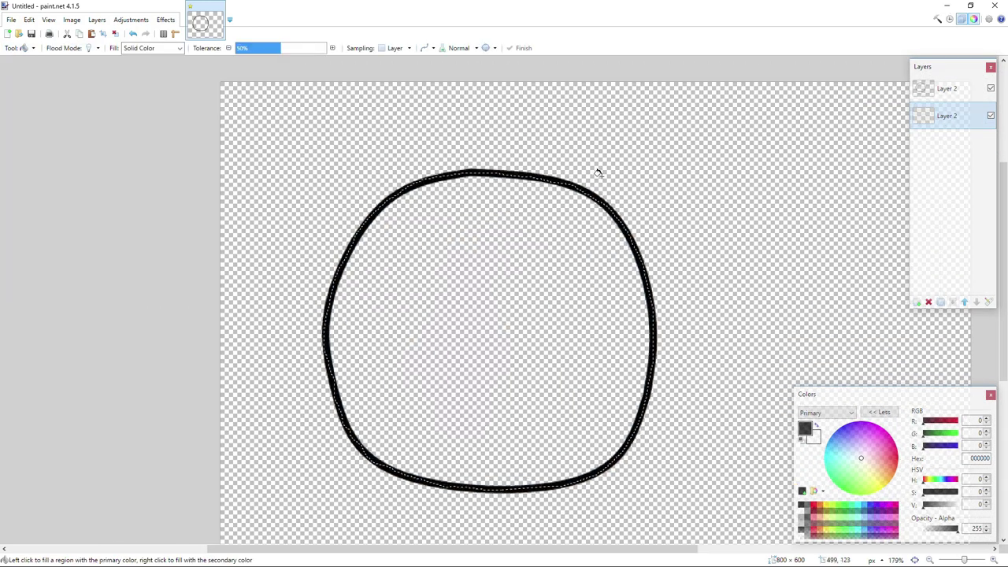
Create a new 227 × 151 px image and paste the copied Spanish flag into it.
{"action": "left_click", "coordinate": [11, 20]}
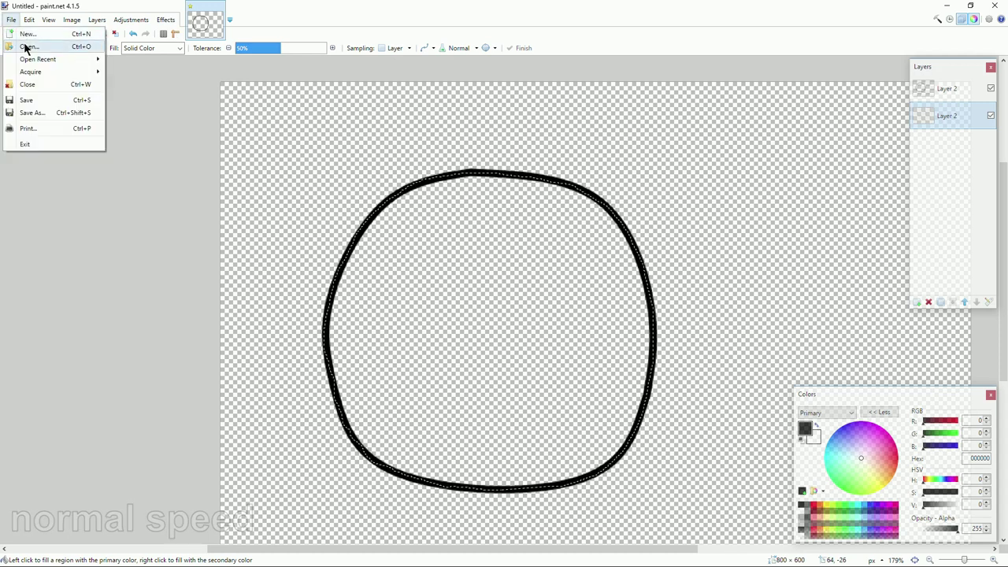
{"action": "left_click", "coordinate": [27, 34]}
{"action": "left_click", "coordinate": [485, 353]}
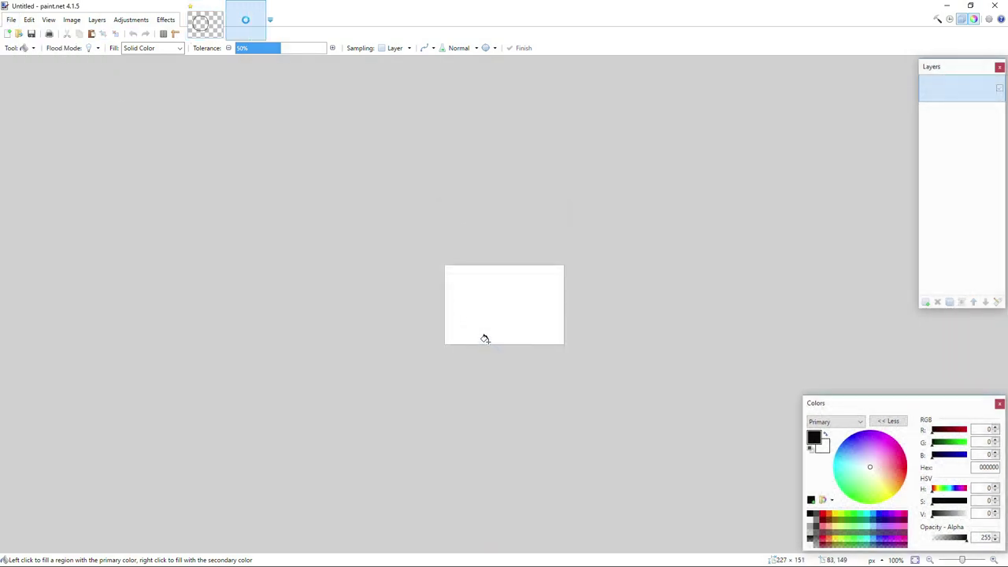
{"action": "key", "text": "ctrl+v"}
{"action": "scroll", "coordinate": [490, 303], "scroll_direction": "up", "scroll_amount": 7}
{"action": "scroll", "coordinate": [490, 303], "scroll_direction": "up", "scroll_amount": 10}
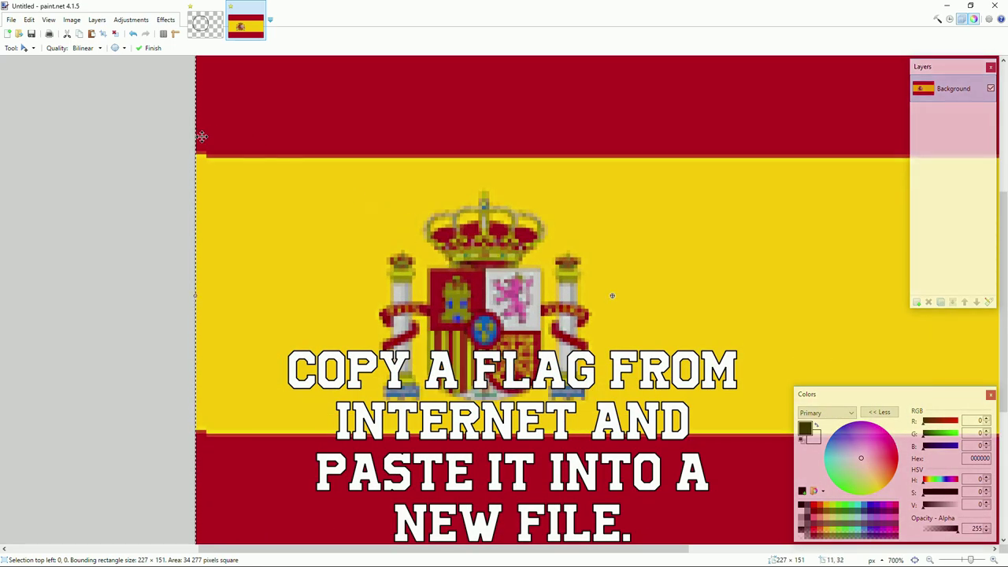
{"action": "scroll", "coordinate": [211, 136], "scroll_direction": "down", "scroll_amount": 3}
Return to the ball drawing and choose the Paint Bucket with red CE0000 as the primary color.
{"action": "left_click", "coordinate": [204, 23]}
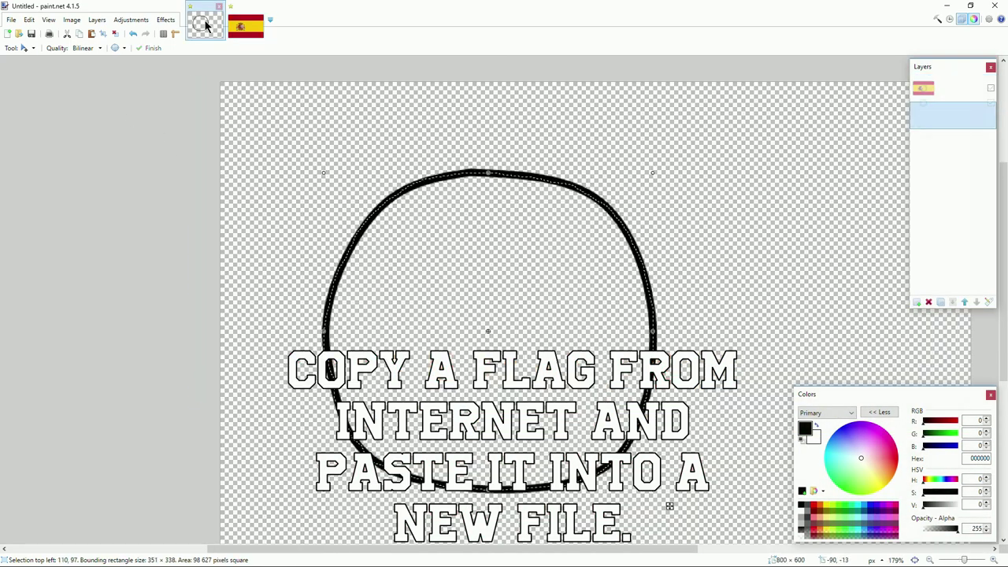
{"action": "scroll", "coordinate": [429, 193], "scroll_direction": "down", "scroll_amount": 2}
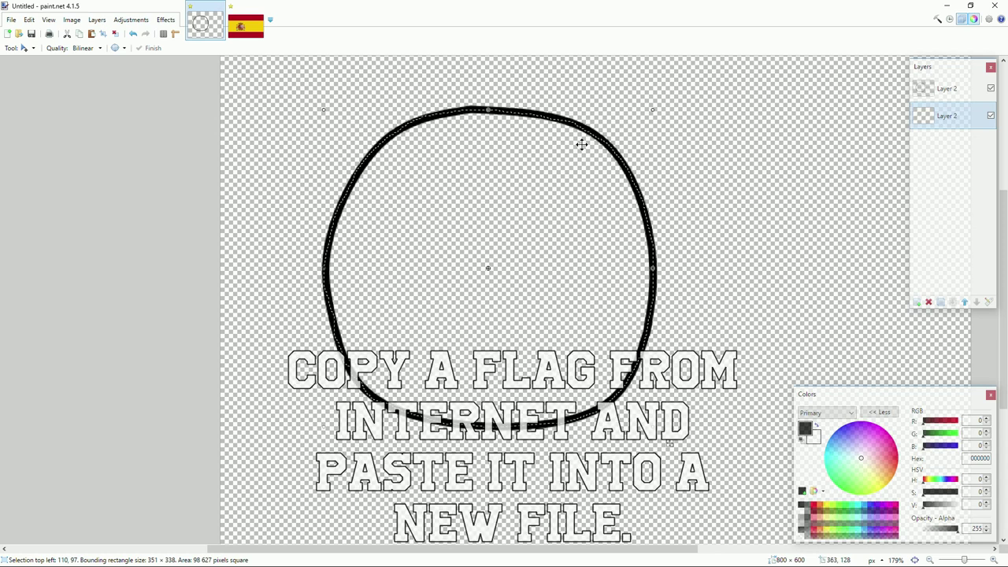
{"action": "left_click", "coordinate": [13, 48]}
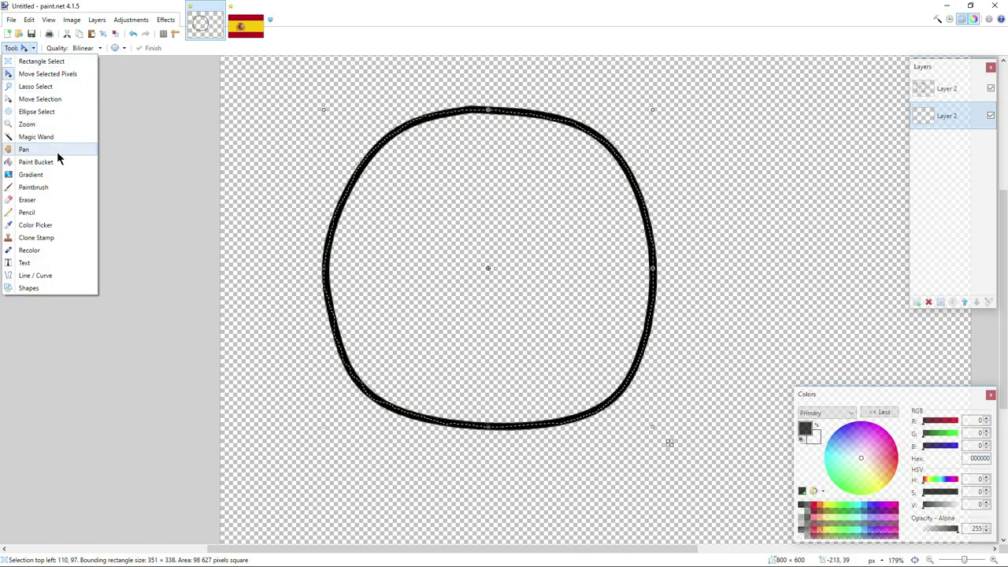
{"action": "left_click", "coordinate": [39, 162]}
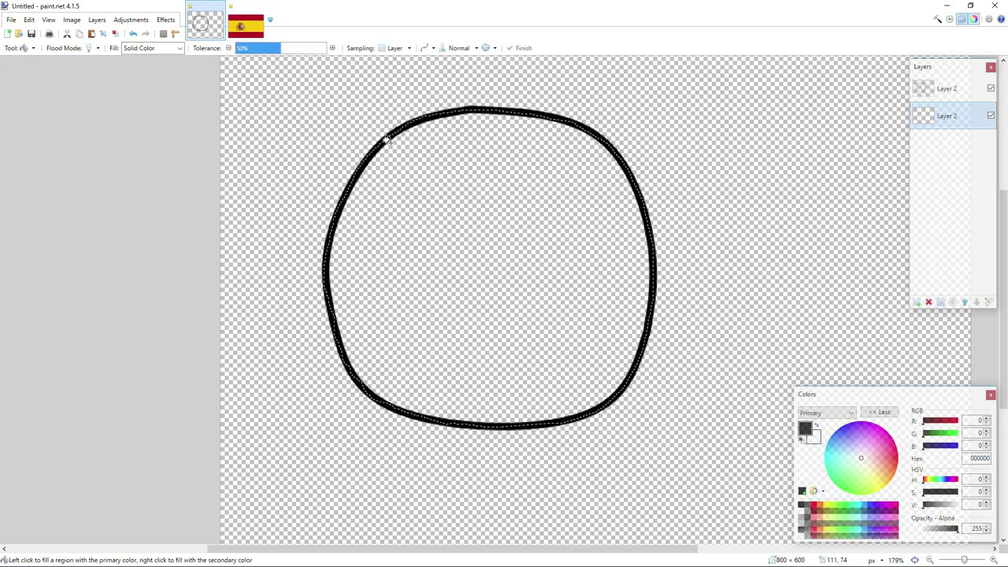
{"action": "left_click", "coordinate": [822, 509]}
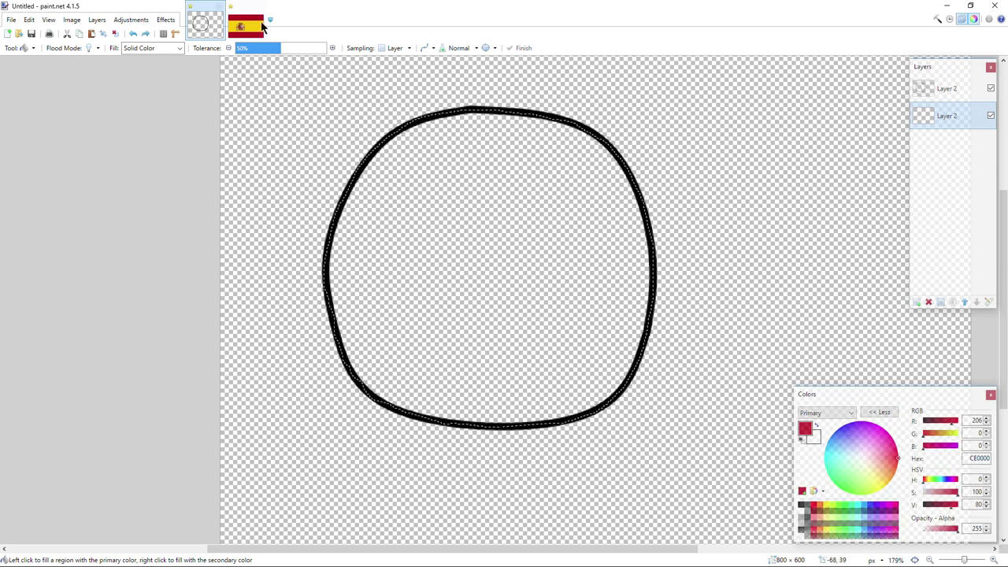
Sample the red C60B1E from the Spanish flag as the primary color with the Color Picker.
{"action": "left_click", "coordinate": [262, 27]}
{"action": "scroll", "coordinate": [277, 154], "scroll_direction": "up", "scroll_amount": 1, "text": "ctrl"}
{"action": "left_click", "coordinate": [24, 48]}
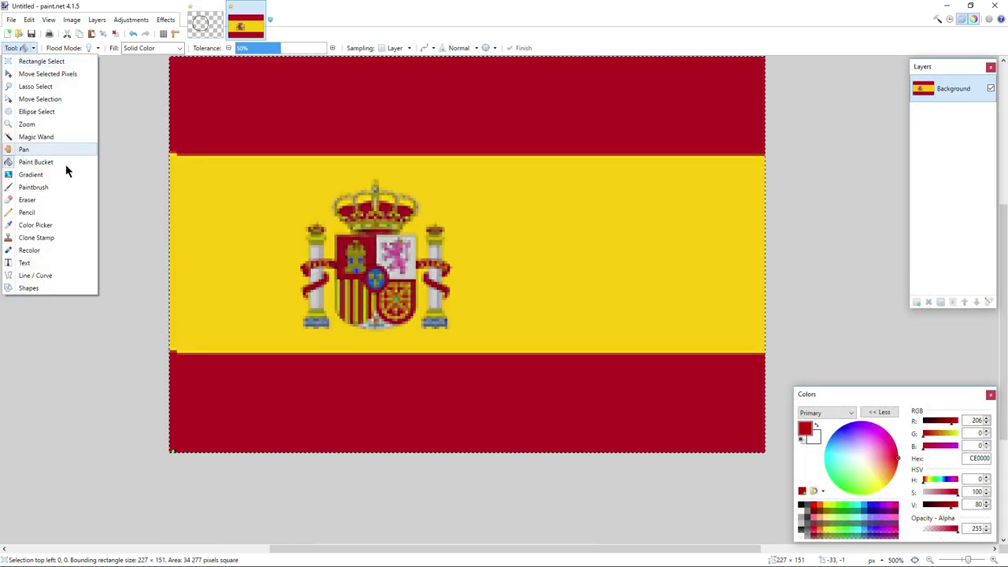
{"action": "left_click", "coordinate": [43, 225]}
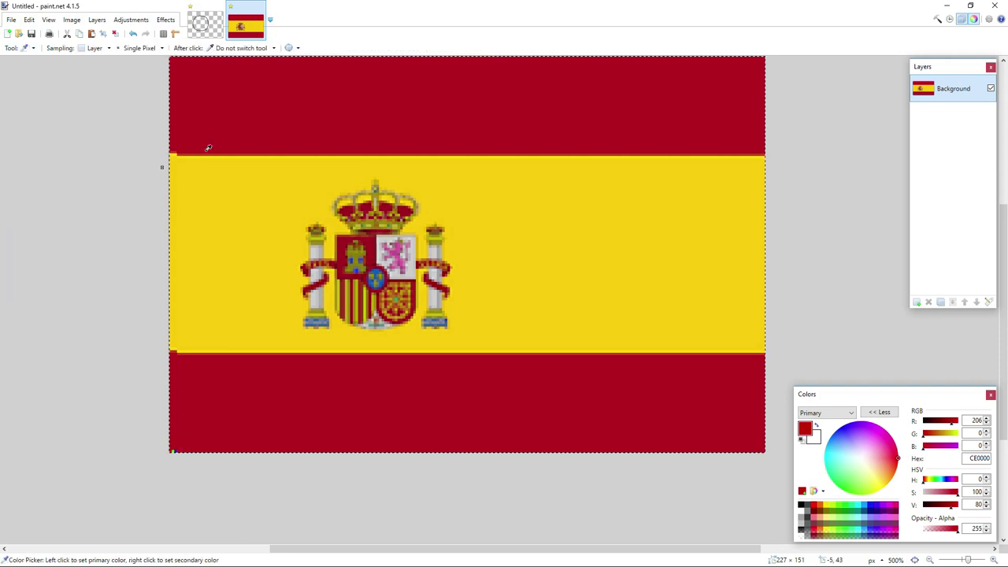
Fill the selected ball interior with the sampled red using the Paint Bucket.
{"action": "left_click", "coordinate": [206, 28]}
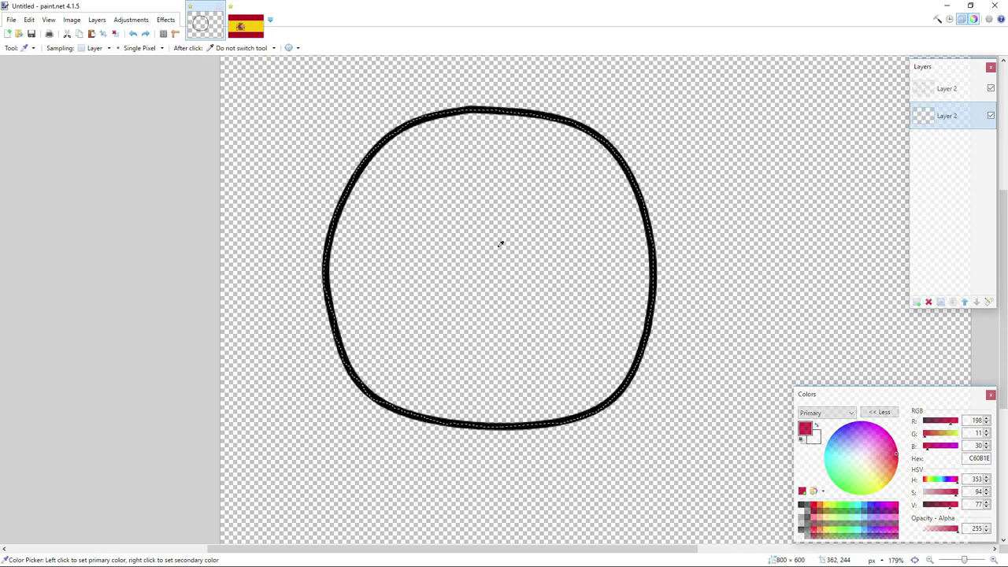
{"action": "left_click", "coordinate": [27, 48]}
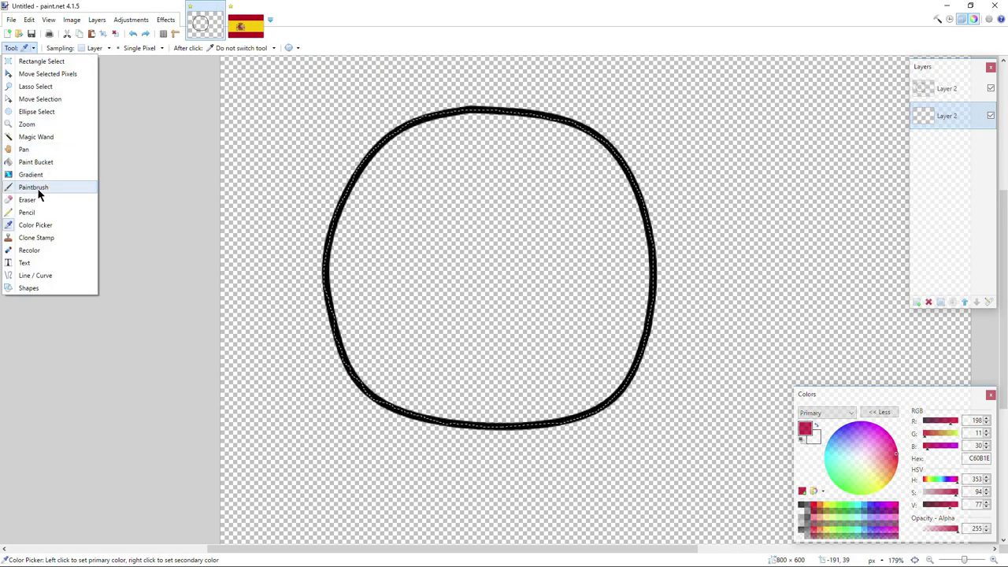
{"action": "left_click", "coordinate": [47, 163]}
{"action": "left_click", "coordinate": [429, 230]}
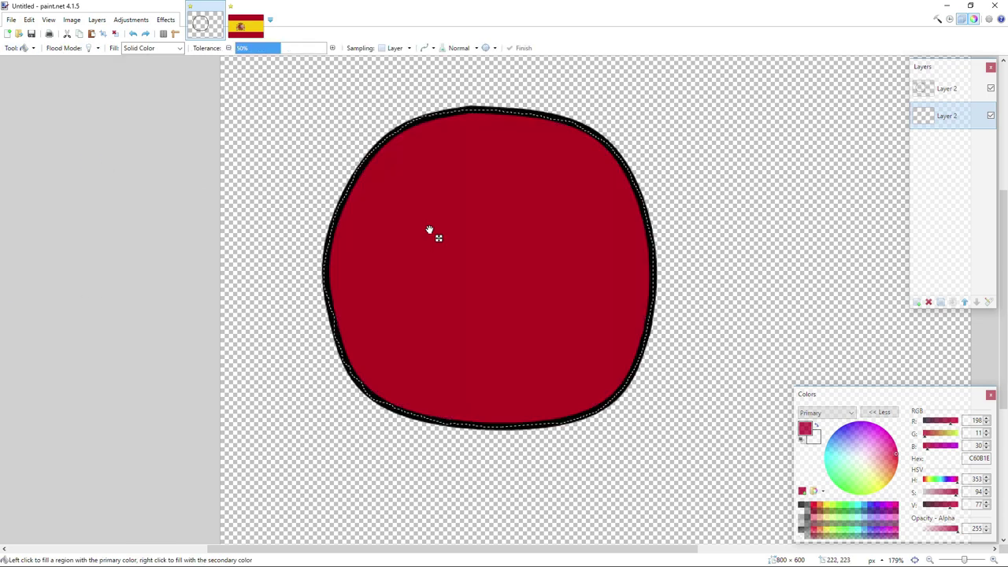
Sample the yellow FFC400 from the Spanish flag as the primary color with the Color Picker.
{"action": "left_click", "coordinate": [246, 26]}
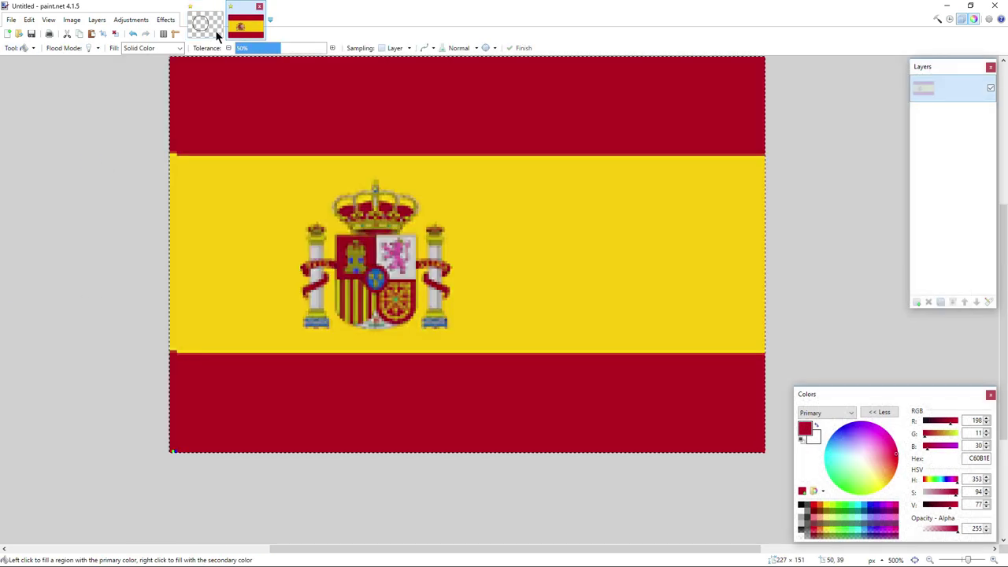
{"action": "left_click", "coordinate": [22, 48]}
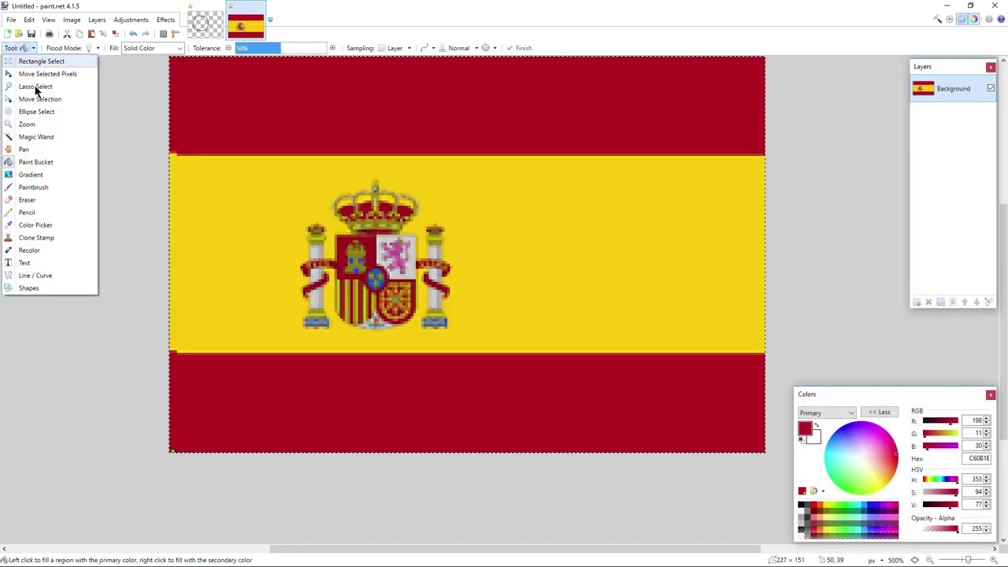
{"action": "left_click", "coordinate": [51, 221]}
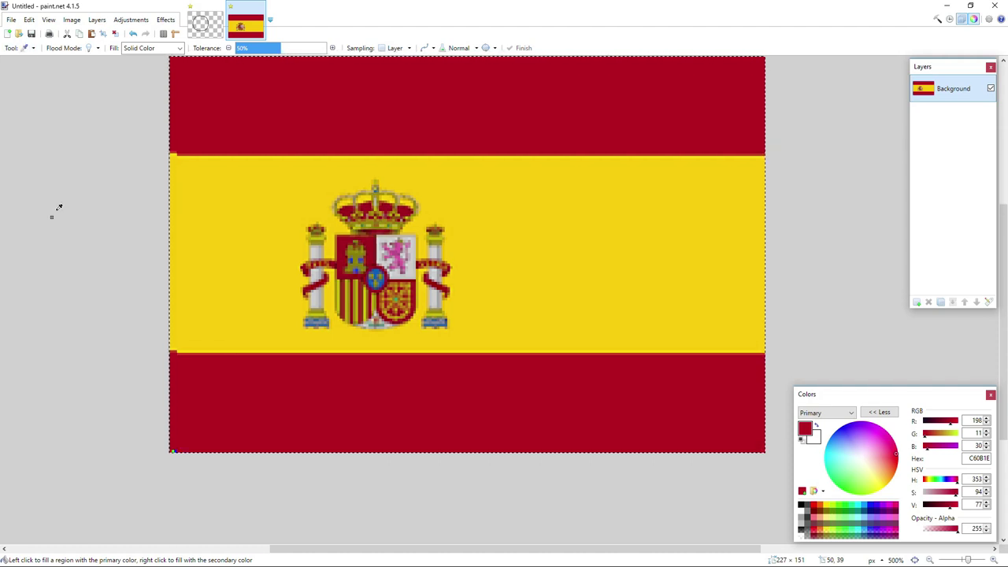
Set the primary color back to the flag's red C60B1E by sampling its upper stripe.
{"action": "left_click", "coordinate": [28, 48]}
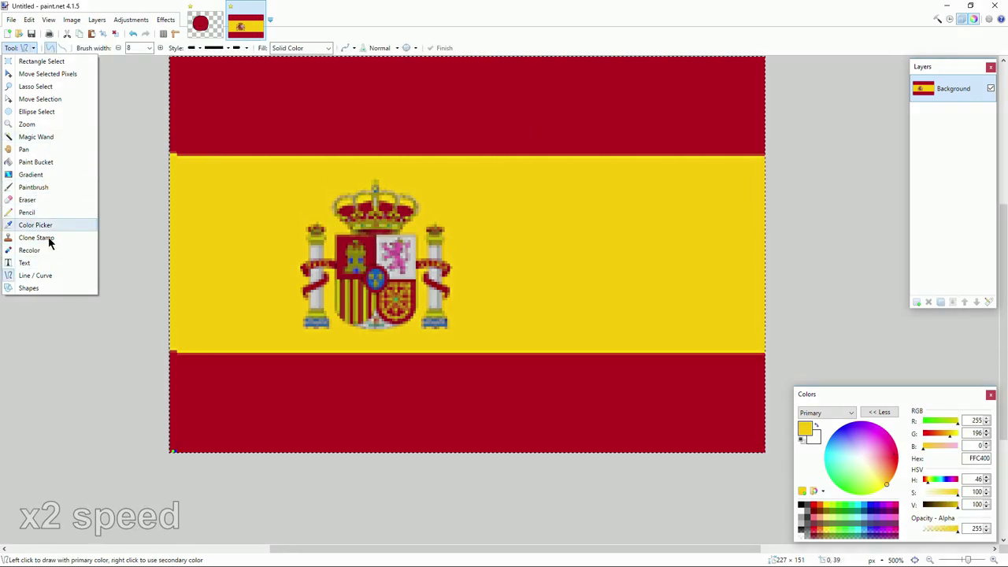
{"action": "left_click", "coordinate": [35, 225]}
{"action": "left_click", "coordinate": [193, 126]}
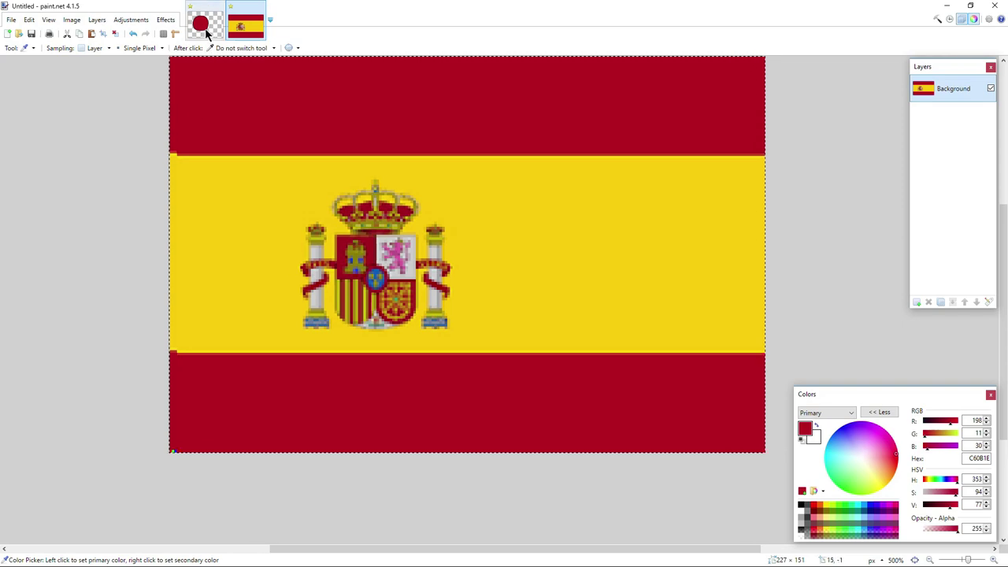
Sample the yellow FFC400 from the flag's middle stripe as the primary color and return to the ball drawing.
{"action": "left_click", "coordinate": [202, 28]}
{"action": "left_click", "coordinate": [247, 31]}
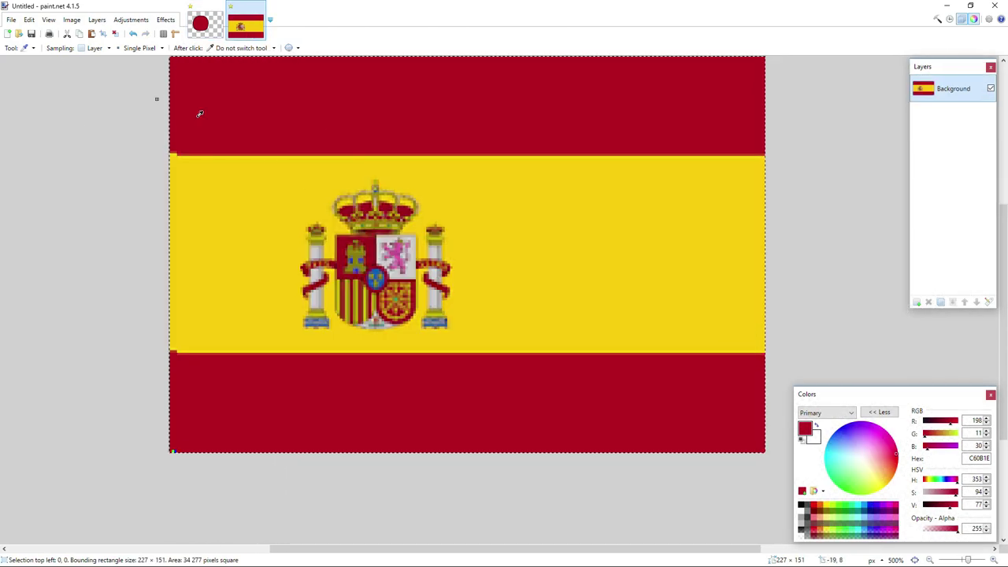
{"action": "left_click", "coordinate": [434, 167]}
{"action": "key", "text": "ctrl+Tab"}
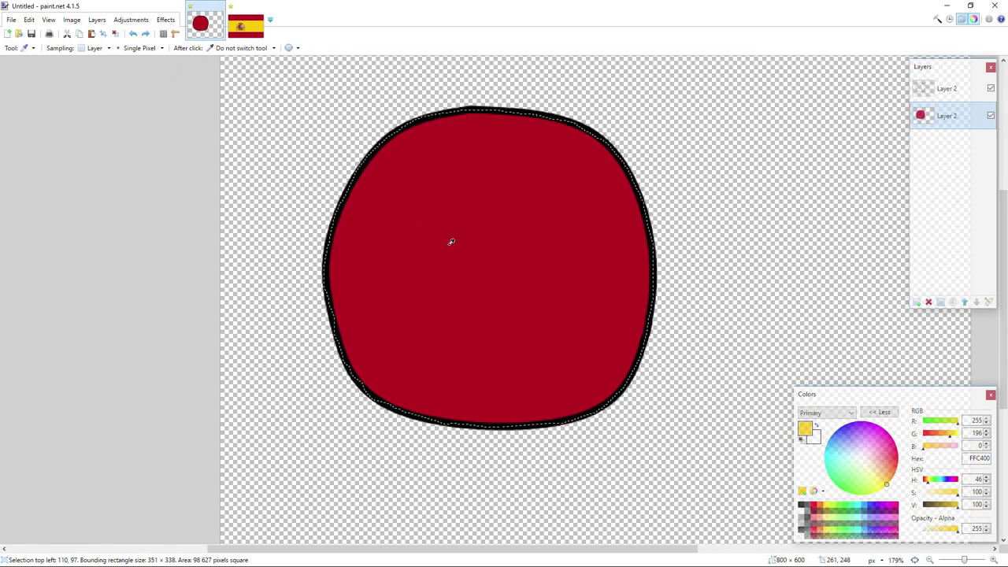
Draw an 8 px yellow curve across the ball's upper third, sagging slightly in the middle.
{"action": "left_click", "coordinate": [26, 48]}
{"action": "left_click", "coordinate": [52, 272]}
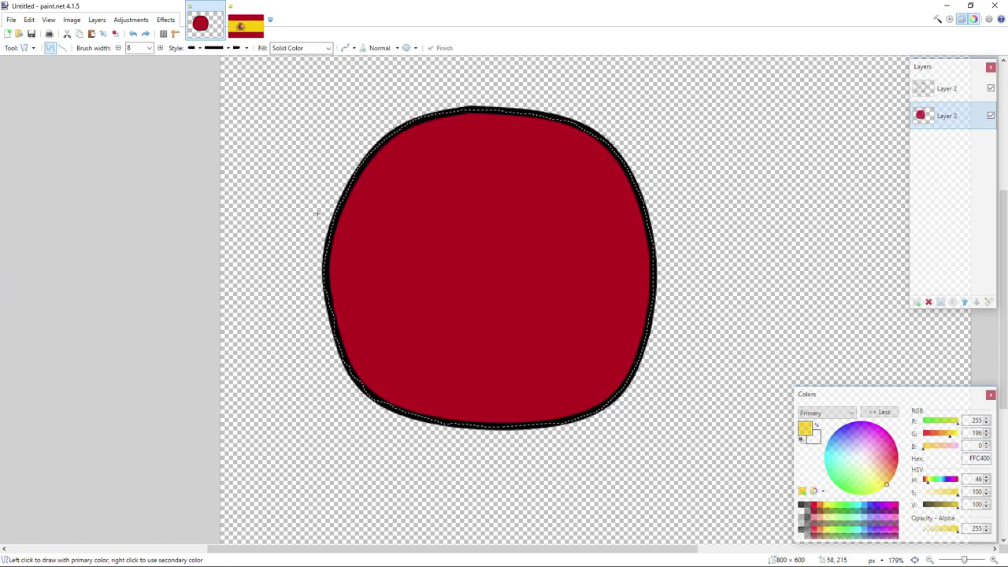
{"action": "left_click_drag", "start_coordinate": [335, 202], "coordinate": [649, 213]}
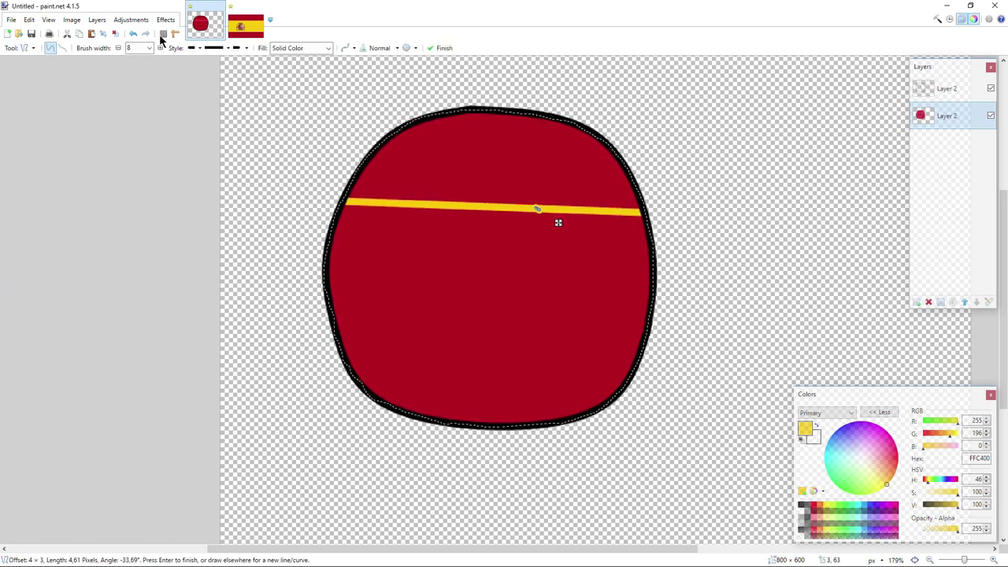
{"action": "left_click_drag", "start_coordinate": [441, 207], "coordinate": [441, 218]}
{"action": "left_click_drag", "start_coordinate": [539, 217], "coordinate": [541, 219]}
Draw a second yellow curve across the ball's lower third and bend its middle downward.
{"action": "mouse_move", "coordinate": [333, 309]}
{"action": "left_mouse_down"}
{"action": "mouse_move", "coordinate": [554, 342]}
{"action": "mouse_move", "coordinate": [653, 310]}
{"action": "mouse_move", "coordinate": [647, 322]}
{"action": "left_mouse_up"}
{"action": "left_click_drag", "start_coordinate": [529, 322], "coordinate": [528, 336]}
{"action": "left_click_drag", "start_coordinate": [437, 315], "coordinate": [445, 337]}
{"action": "left_click_drag", "start_coordinate": [528, 336], "coordinate": [553, 338]}
Fill the area between the two yellow curves with yellow using the Paint Bucket.
{"action": "left_click", "coordinate": [11, 45]}
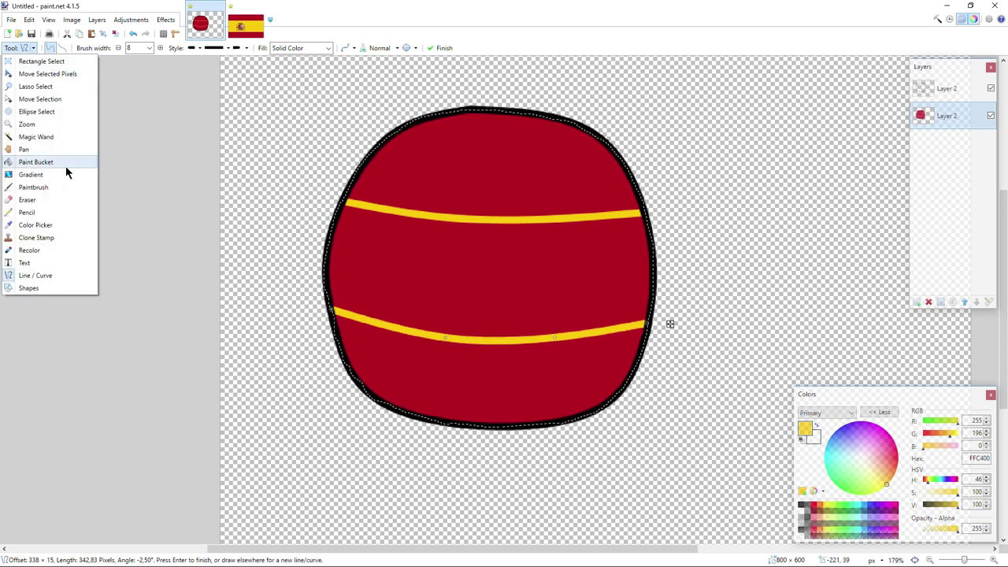
{"action": "left_click", "coordinate": [50, 163]}
{"action": "left_click", "coordinate": [376, 255]}
Select the coat of arms on the Spanish flag with the Lasso, copy it and paste it into the ball drawing.
{"action": "left_click", "coordinate": [240, 29]}
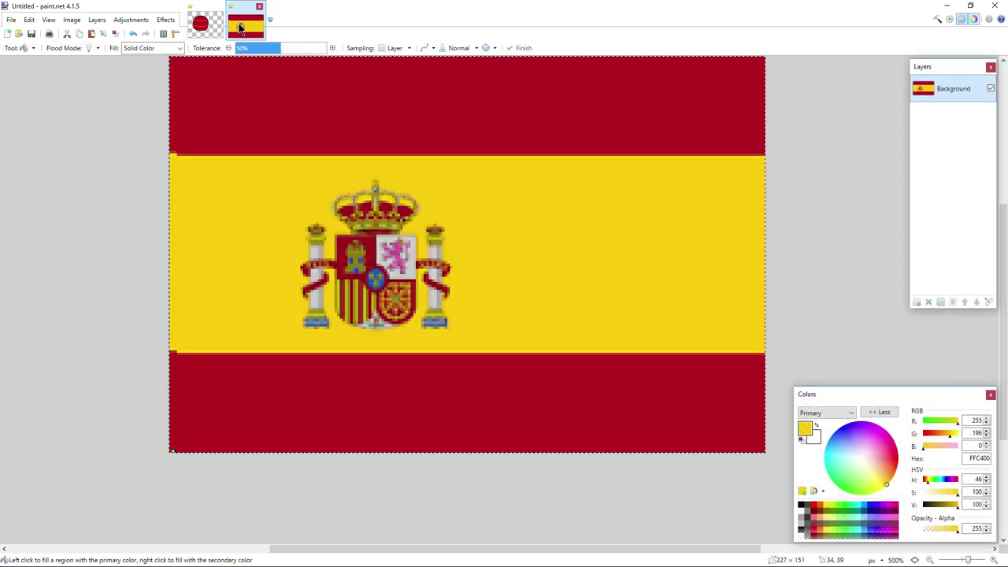
{"action": "left_click", "coordinate": [28, 48]}
{"action": "left_click", "coordinate": [26, 102]}
{"action": "mouse_move", "coordinate": [381, 172]}
{"action": "left_mouse_down"}
{"action": "mouse_move", "coordinate": [352, 173]}
{"action": "mouse_move", "coordinate": [271, 235]}
{"action": "mouse_move", "coordinate": [271, 287]}
{"action": "mouse_move", "coordinate": [297, 345]}
{"action": "mouse_move", "coordinate": [455, 345]}
{"action": "mouse_move", "coordinate": [422, 222]}
{"action": "mouse_move", "coordinate": [440, 180]}
{"action": "left_mouse_up"}
{"action": "key", "text": "ctrl+c"}
{"action": "left_click", "coordinate": [201, 24]}
{"action": "key", "text": "ctrl+shift+v"}
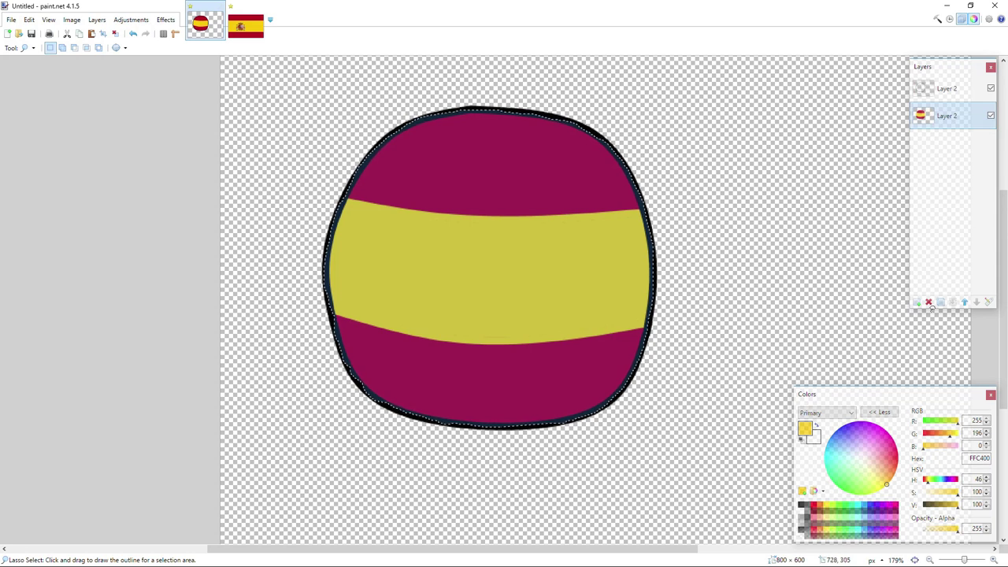
Tilt the pasted coat of arms to -7.15°, scale it to about 116 × 104 px and place it at the yellow band's left end.
{"action": "left_click_drag", "start_coordinate": [352, 137], "coordinate": [480, 324]}
{"action": "left_click_drag", "start_coordinate": [463, 248], "coordinate": [498, 211]}
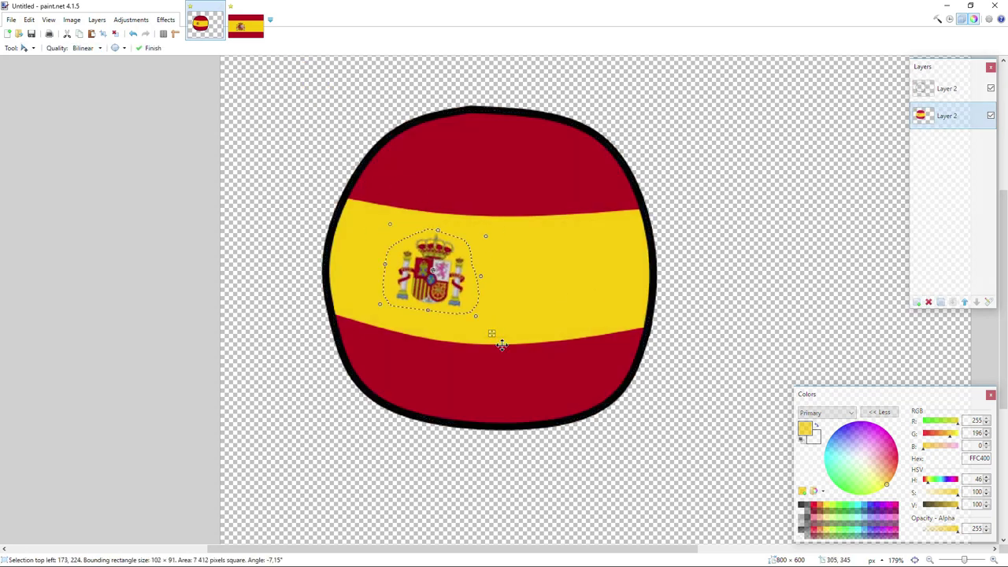
{"action": "left_click_drag", "start_coordinate": [491, 333], "coordinate": [465, 345]}
{"action": "left_click_drag", "start_coordinate": [463, 248], "coordinate": [475, 239]}
{"action": "left_click_drag", "start_coordinate": [480, 351], "coordinate": [477, 353]}
{"action": "scroll", "coordinate": [384, 380], "scroll_direction": "down", "scroll_amount": 3}
{"action": "scroll", "coordinate": [431, 300], "scroll_direction": "up", "scroll_amount": 1}
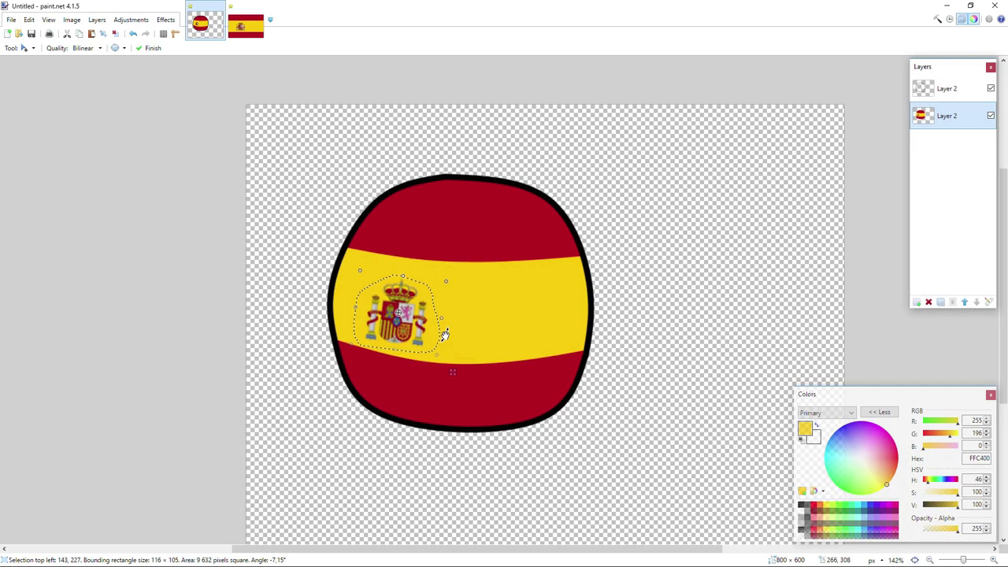
{"action": "left_click_drag", "start_coordinate": [449, 280], "coordinate": [449, 281]}
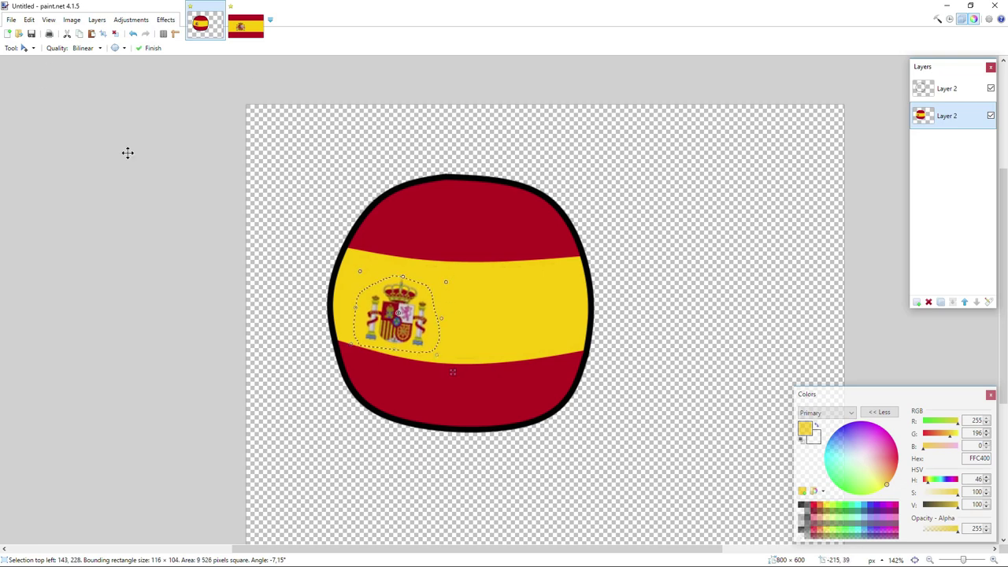
Deselect the coat of arms, merge the outline layer down into the flag-colored layer and add an empty layer above.
{"action": "left_click", "coordinate": [27, 48]}
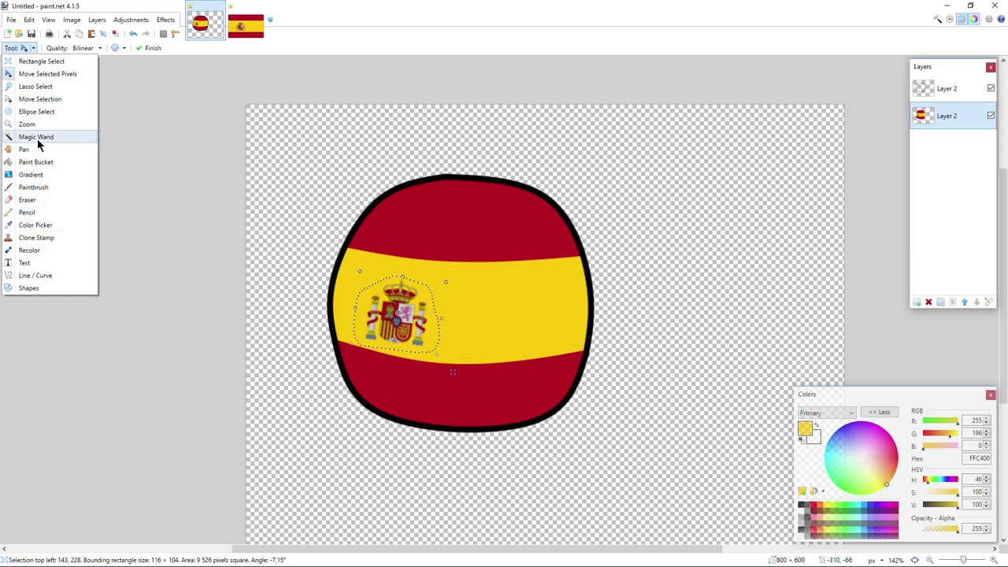
{"action": "left_click", "coordinate": [37, 139]}
{"action": "left_click", "coordinate": [948, 96]}
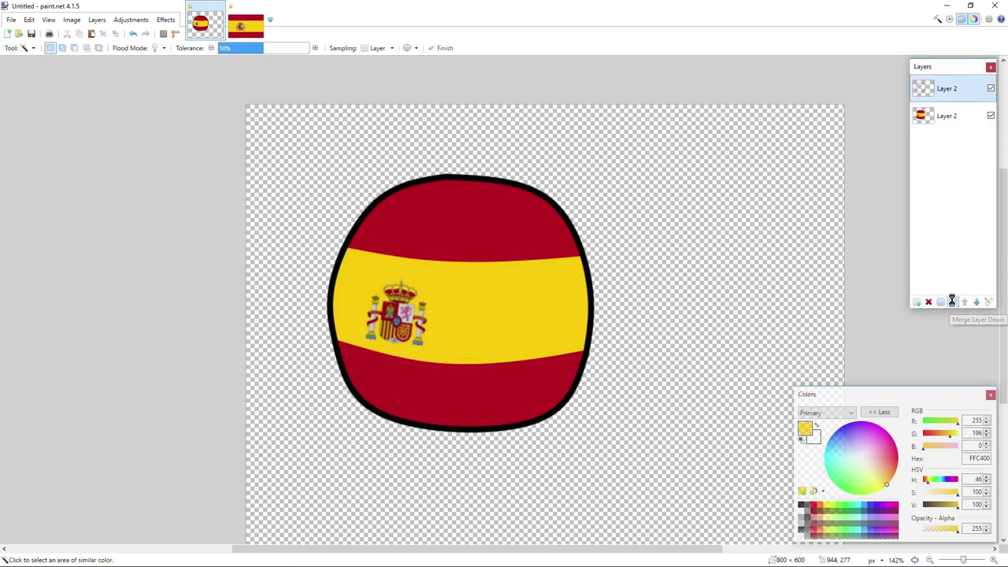
{"action": "scroll", "coordinate": [453, 241], "scroll_direction": "up", "scroll_amount": 2}
Choose the Paintbrush and set the primary color to black 000000.
{"action": "left_click", "coordinate": [24, 48]}
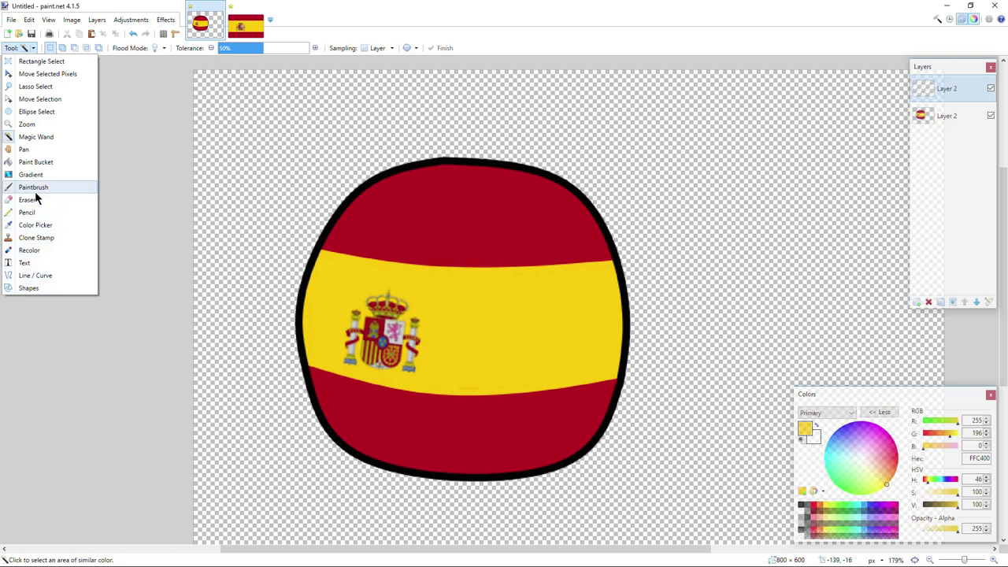
{"action": "left_click", "coordinate": [36, 188]}
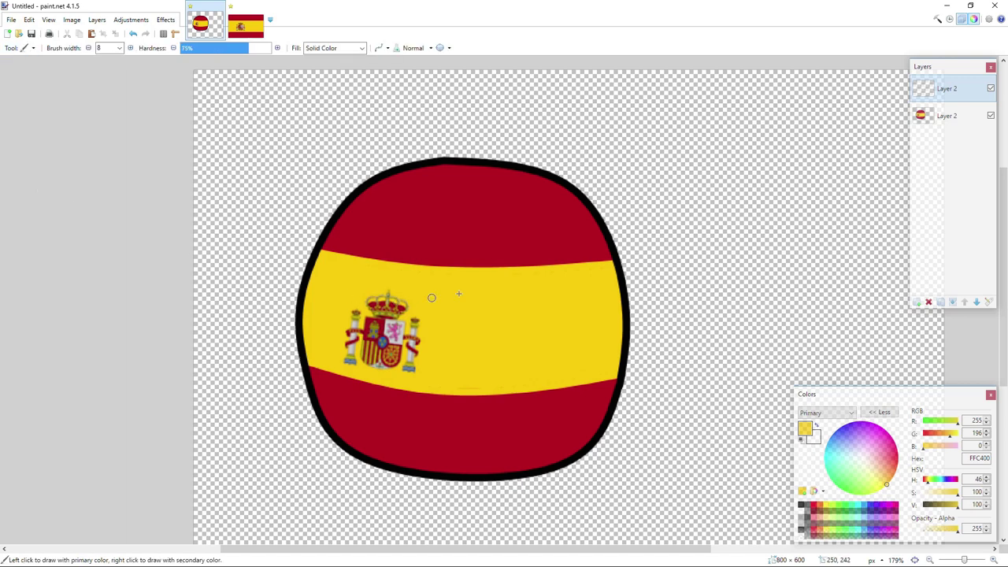
{"action": "left_click", "coordinate": [801, 504]}
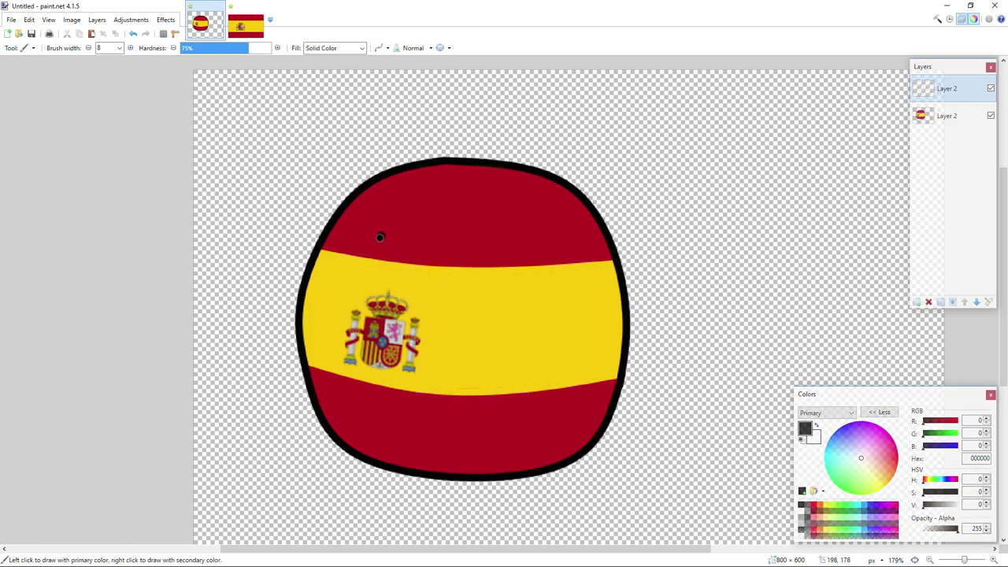
{"action": "left_click", "coordinate": [134, 34]}
{"action": "left_click", "coordinate": [10, 22]}
{"action": "left_click", "coordinate": [133, 137]}
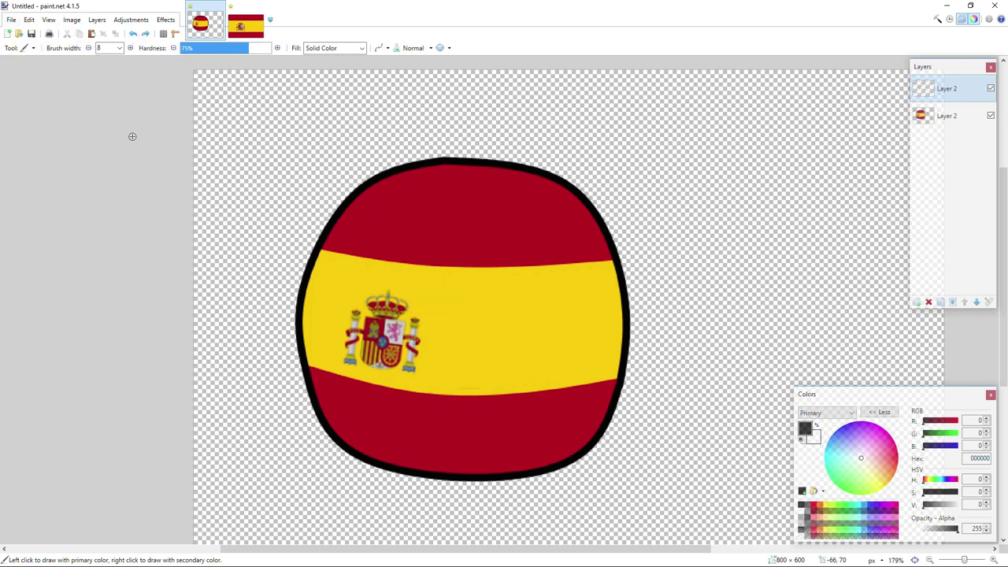
Draw a black shape outline about 87 × 76 px above the coat of arms and change it from rectangle to ellipse.
{"action": "left_click", "coordinate": [6, 47]}
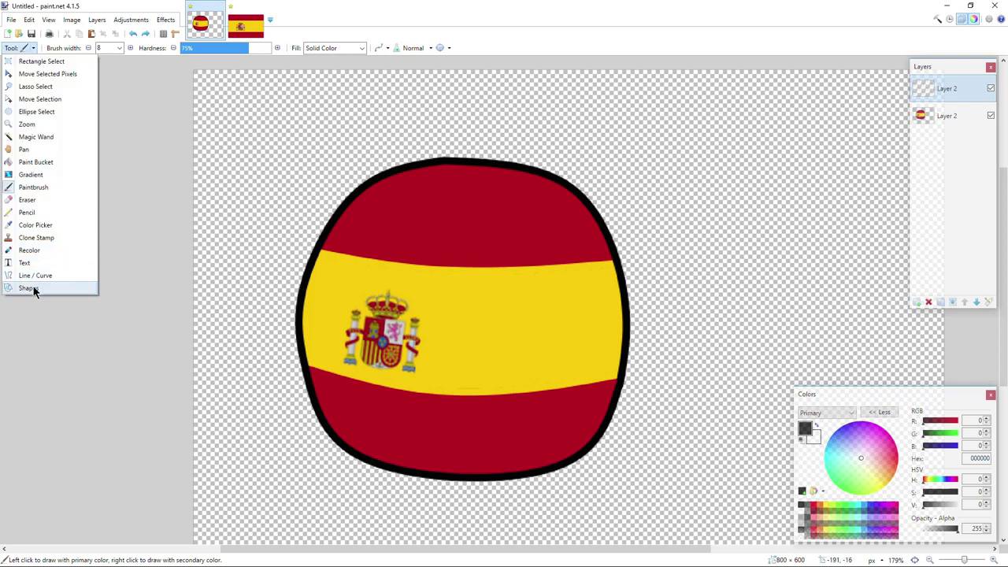
{"action": "left_click", "coordinate": [27, 288]}
{"action": "left_click_drag", "start_coordinate": [367, 248], "coordinate": [449, 319]}
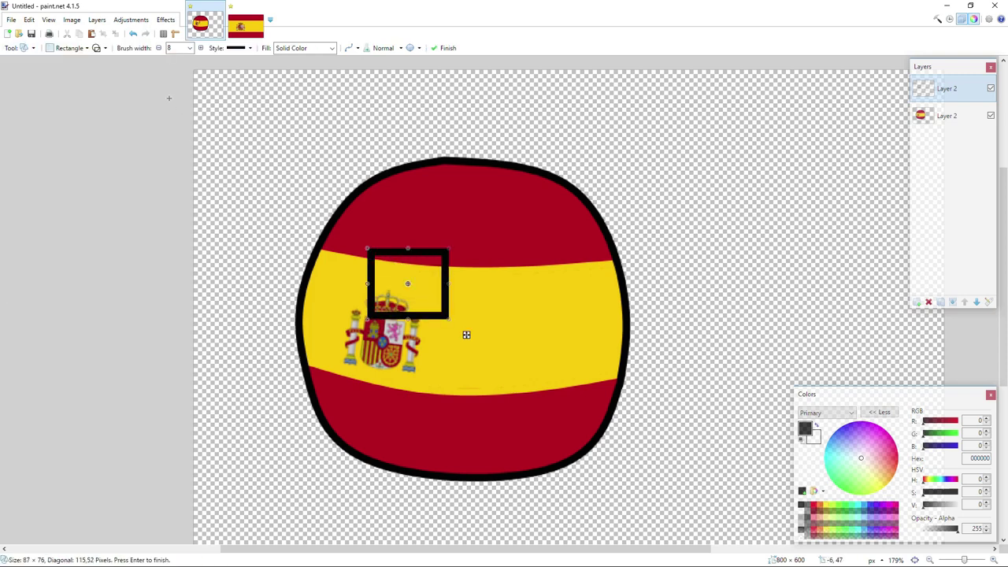
{"action": "left_click", "coordinate": [68, 48]}
{"action": "left_click", "coordinate": [89, 74]}
Resize the eye ellipse to about 82 × 64 px and position it just above the coat of arms.
{"action": "left_click_drag", "start_coordinate": [449, 249], "coordinate": [431, 265]}
{"action": "left_click_drag", "start_coordinate": [448, 335], "coordinate": [469, 332]}
{"action": "scroll", "coordinate": [394, 288], "scroll_direction": "up", "scroll_amount": 2}
{"action": "left_click_drag", "start_coordinate": [486, 283], "coordinate": [498, 286]}
{"action": "left_click_drag", "start_coordinate": [517, 343], "coordinate": [513, 340]}
{"action": "key", "text": "ctrl+z"}
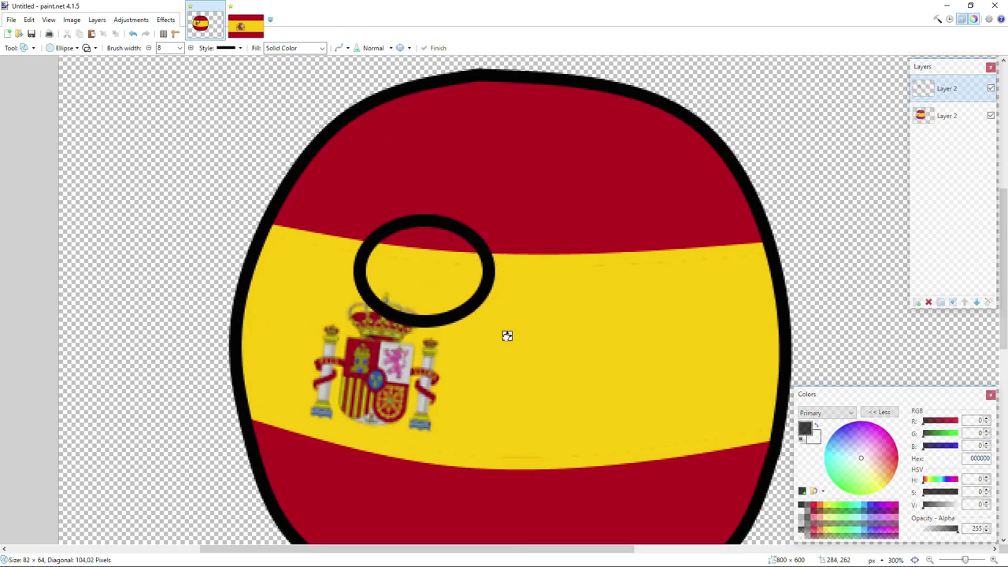
Erase the ellipse's lower half and close the remaining arc with a black, upward-bowed curve about 83 px long.
{"action": "left_click", "coordinate": [24, 47]}
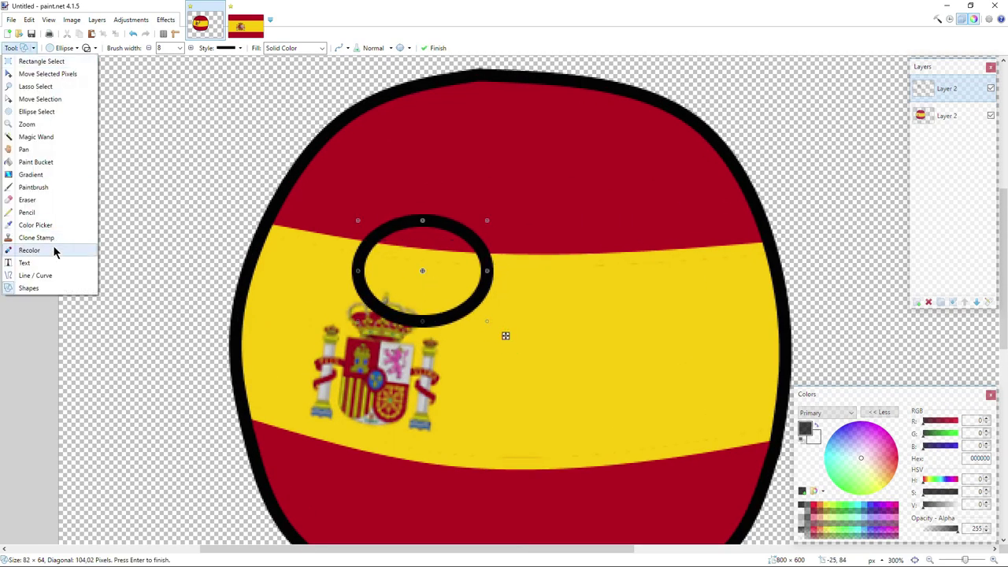
{"action": "left_click", "coordinate": [31, 200]}
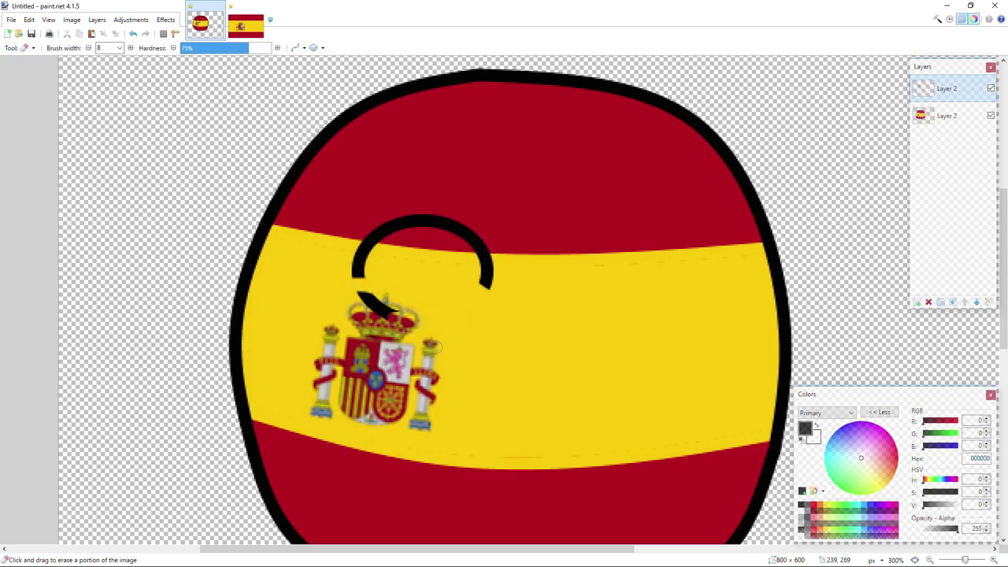
{"action": "left_click", "coordinate": [23, 47]}
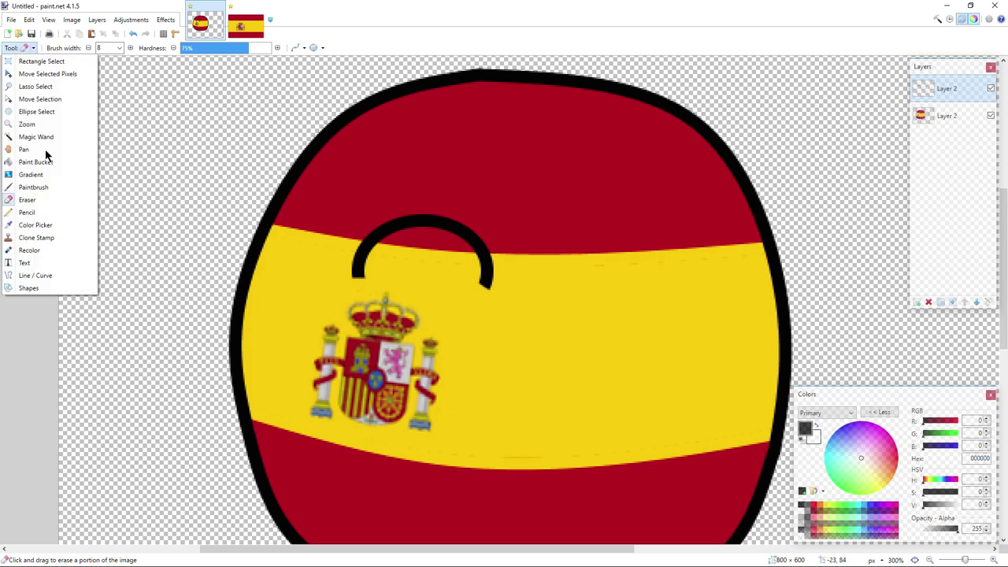
{"action": "left_click", "coordinate": [24, 262]}
{"action": "left_click", "coordinate": [23, 48]}
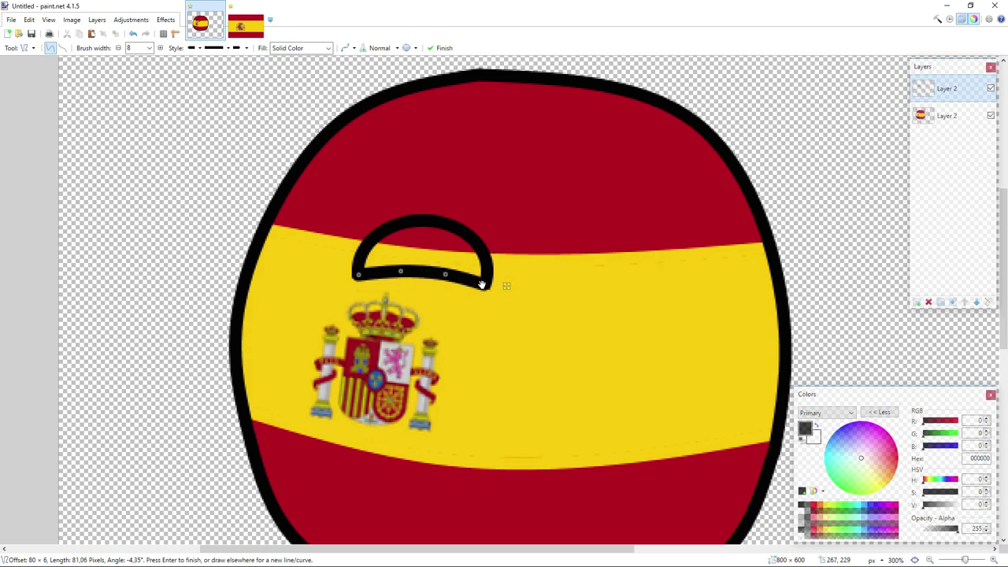
{"action": "scroll", "coordinate": [480, 285], "scroll_direction": "down", "scroll_amount": 2}
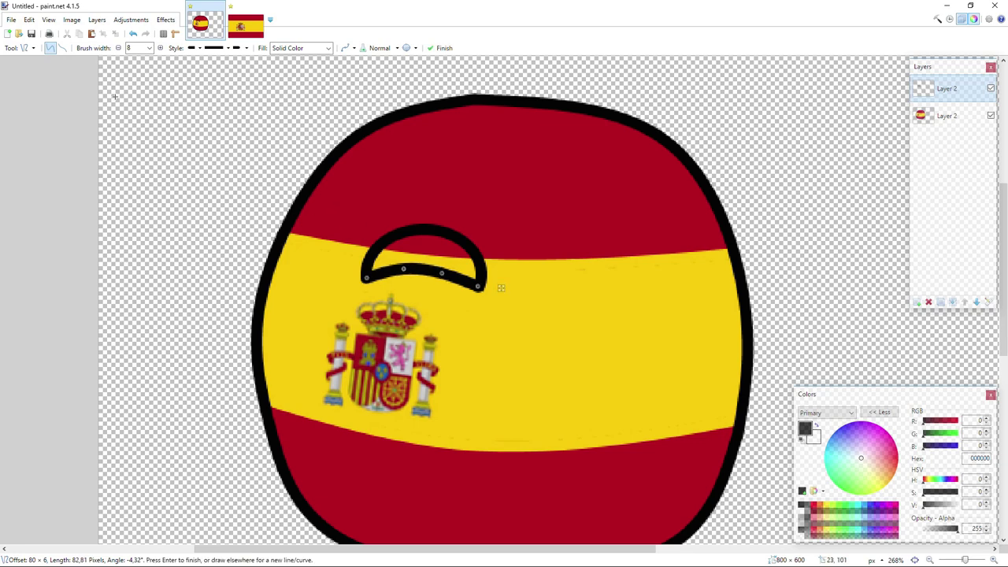
{"action": "scroll", "coordinate": [501, 288], "scroll_direction": "down", "scroll_amount": 1}
Select the eye outline with the Magic Wand at 69% tolerance, rotate it about -7° and reposition it above the coat of arms.
{"action": "left_click", "coordinate": [27, 47]}
{"action": "left_click", "coordinate": [45, 126]}
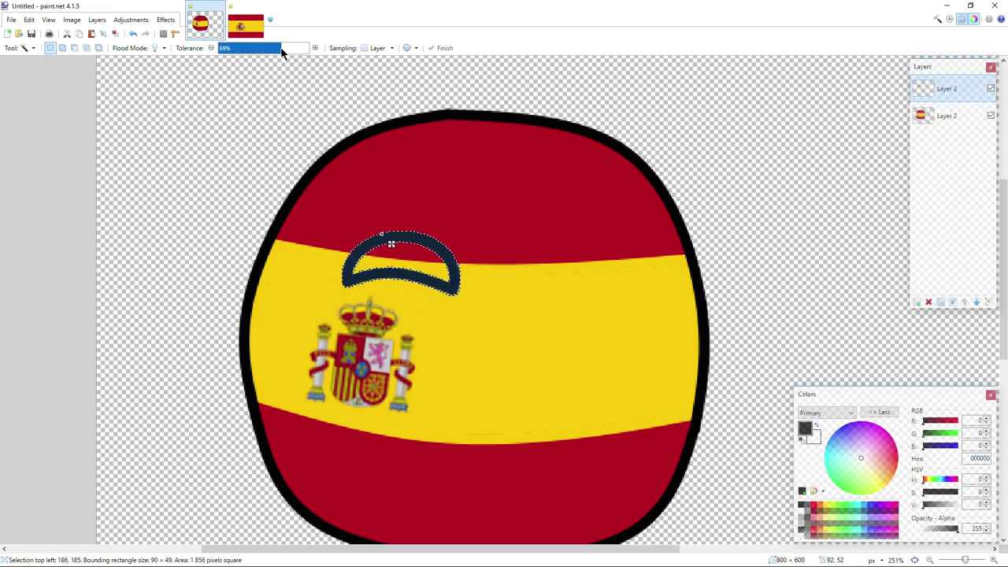
{"action": "left_click", "coordinate": [28, 48]}
{"action": "left_click", "coordinate": [57, 73]}
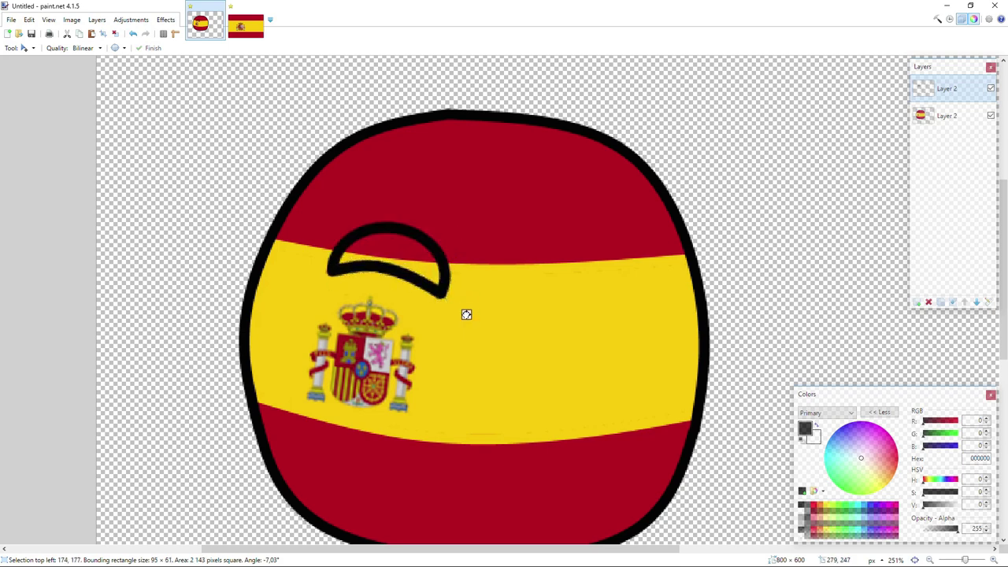
{"action": "scroll", "coordinate": [473, 327], "scroll_direction": "down", "scroll_amount": 2}
{"action": "scroll", "coordinate": [474, 328], "scroll_direction": "up", "scroll_amount": 2}
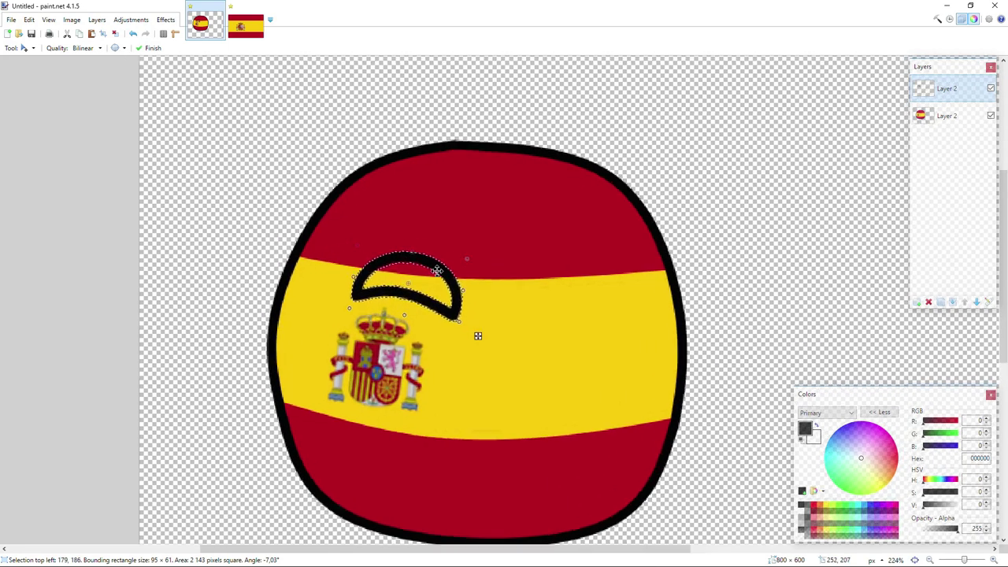
Select the eye's interior with the Magic Wand and add a new layer beneath the eye outline layer.
{"action": "left_click", "coordinate": [26, 48]}
{"action": "left_click", "coordinate": [57, 137]}
{"action": "scroll", "coordinate": [397, 283], "scroll_direction": "up", "scroll_amount": 3}
{"action": "left_click", "coordinate": [392, 282]}
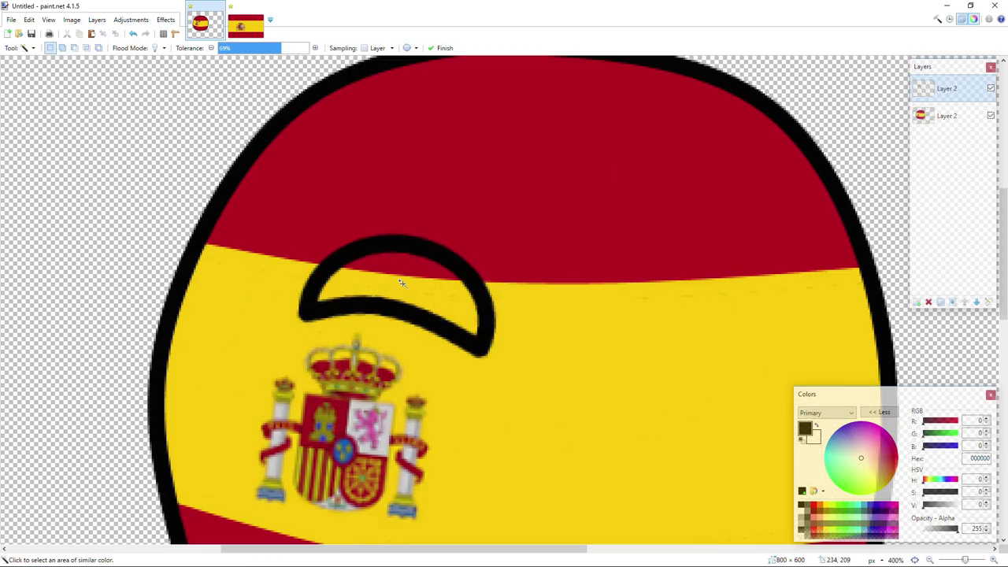
{"action": "left_click", "coordinate": [917, 302]}
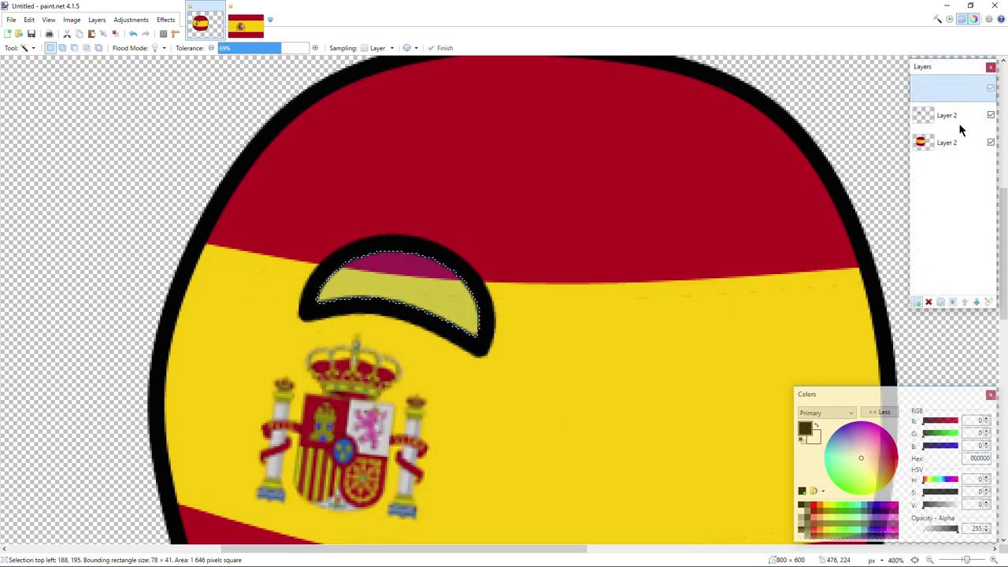
{"action": "left_click_drag", "start_coordinate": [957, 90], "coordinate": [955, 120]}
Fill the selected eye interior with white on the new layer using the Paint Bucket.
{"action": "left_click", "coordinate": [13, 49]}
{"action": "left_click", "coordinate": [55, 163]}
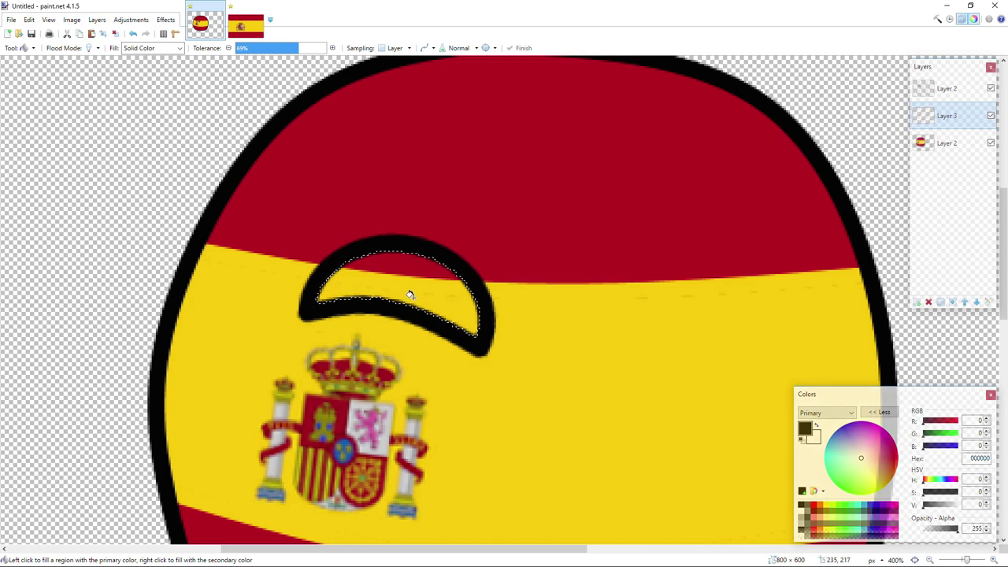
{"action": "scroll", "coordinate": [400, 272], "scroll_direction": "down", "scroll_amount": 3}
Clear the selection with the Magic Wand and merge the eye outline layer down into the white fill layer.
{"action": "left_click", "coordinate": [25, 49]}
{"action": "left_click", "coordinate": [32, 137]}
{"action": "left_click", "coordinate": [32, 136]}
{"action": "scroll", "coordinate": [362, 268], "scroll_direction": "down", "scroll_amount": 6}
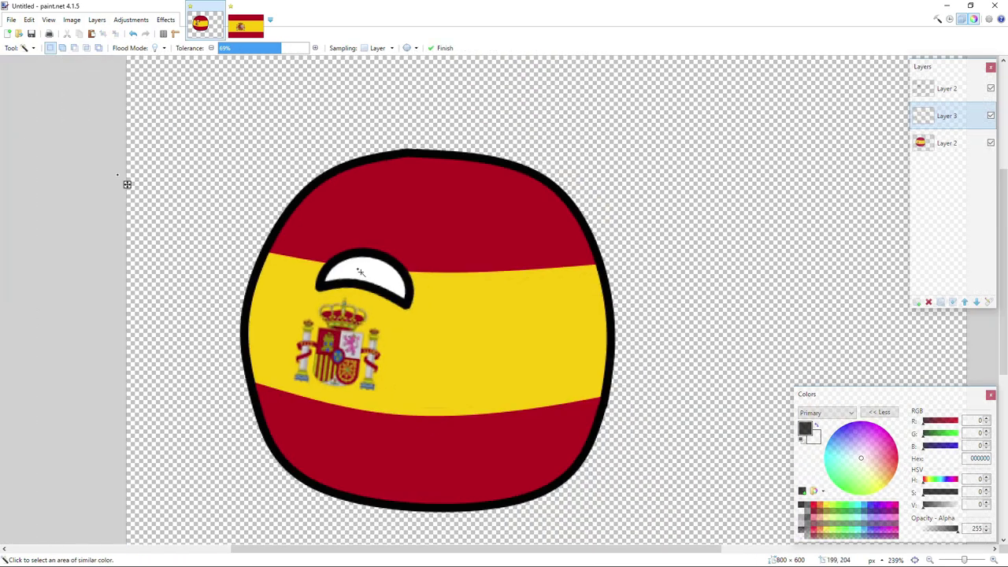
{"action": "scroll", "coordinate": [408, 266], "scroll_direction": "up", "scroll_amount": 1}
{"action": "left_click", "coordinate": [947, 88]}
{"action": "left_click", "coordinate": [929, 302]}
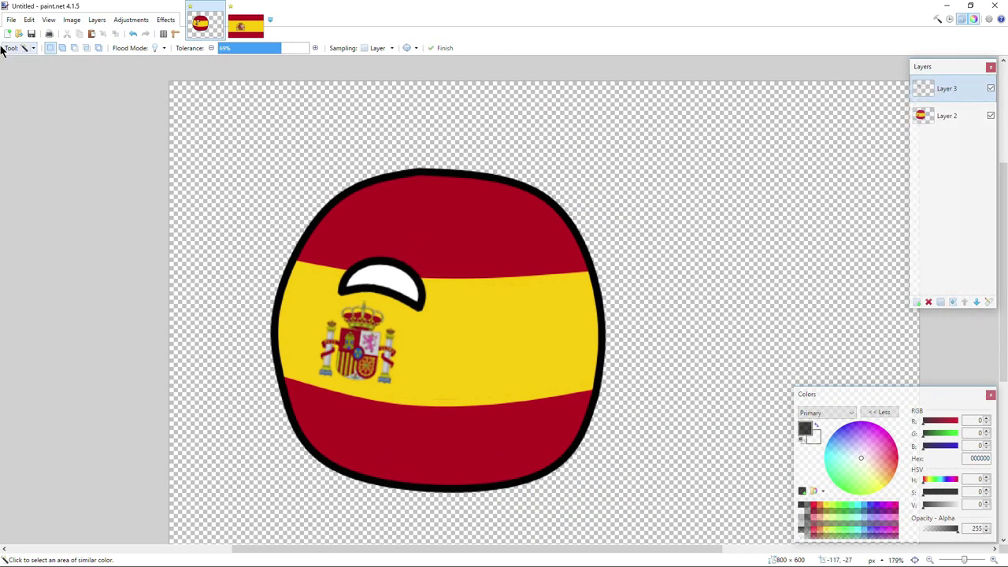
Select the whole eye, outline and white interior, with the Magic Wand at 92% tolerance.
{"action": "left_click", "coordinate": [26, 48]}
{"action": "left_click", "coordinate": [35, 136]}
{"action": "scroll", "coordinate": [427, 279], "scroll_direction": "up", "scroll_amount": 2}
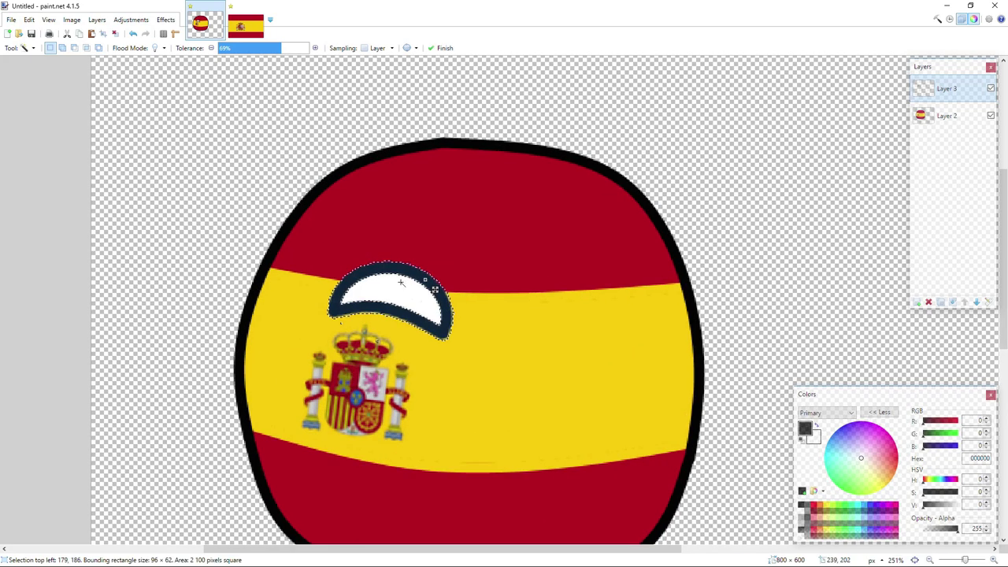
{"action": "scroll", "coordinate": [371, 197], "scroll_direction": "up", "scroll_amount": 4}
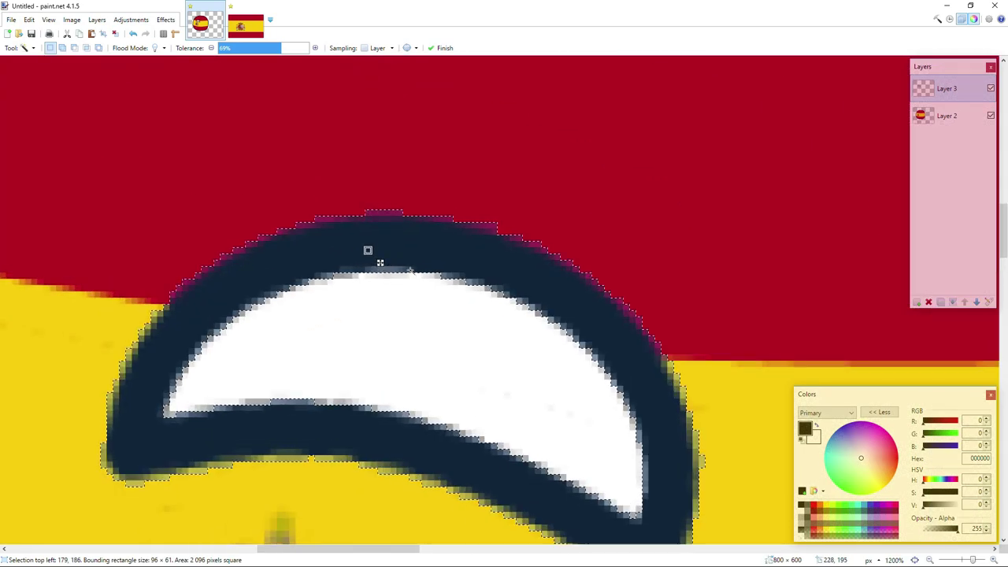
{"action": "scroll", "coordinate": [371, 197], "scroll_direction": "down", "scroll_amount": 2}
{"action": "left_click", "coordinate": [299, 49]}
{"action": "scroll", "coordinate": [367, 174], "scroll_direction": "down", "scroll_amount": 2}
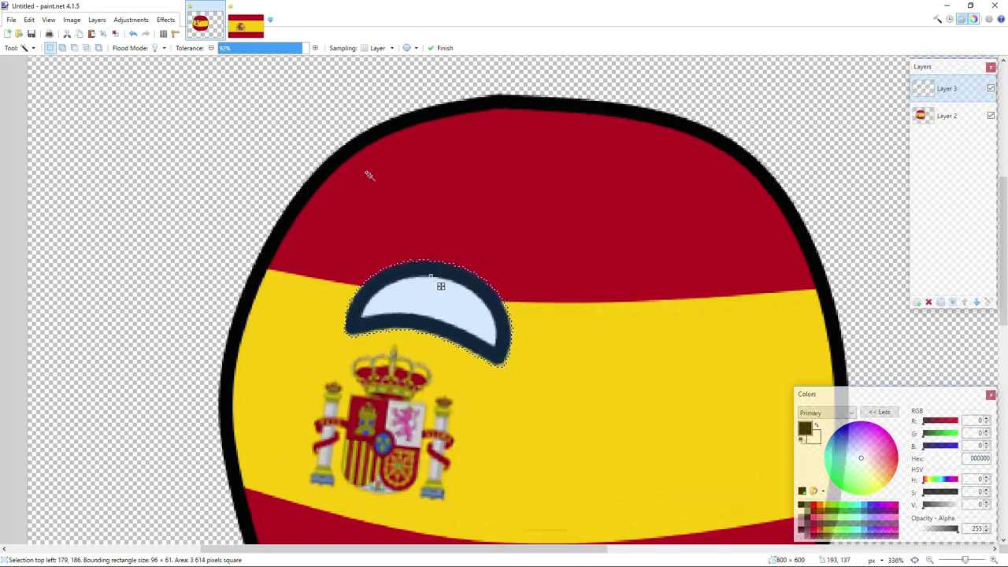
Paste the copied eye onto a new layer and flip that layer horizontally.
{"action": "left_click", "coordinate": [914, 301]}
{"action": "key", "text": "m"}
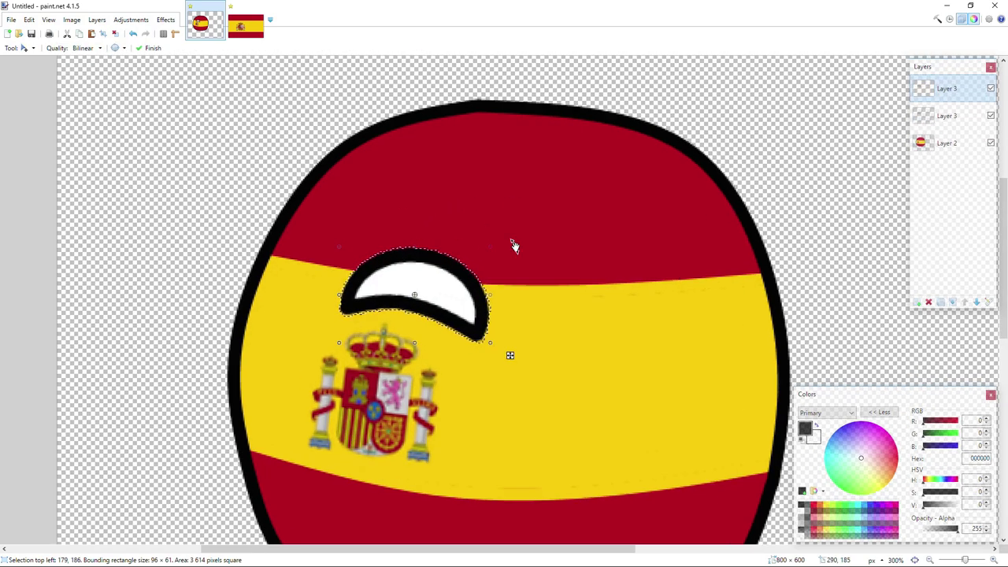
{"action": "left_click", "coordinate": [97, 20]}
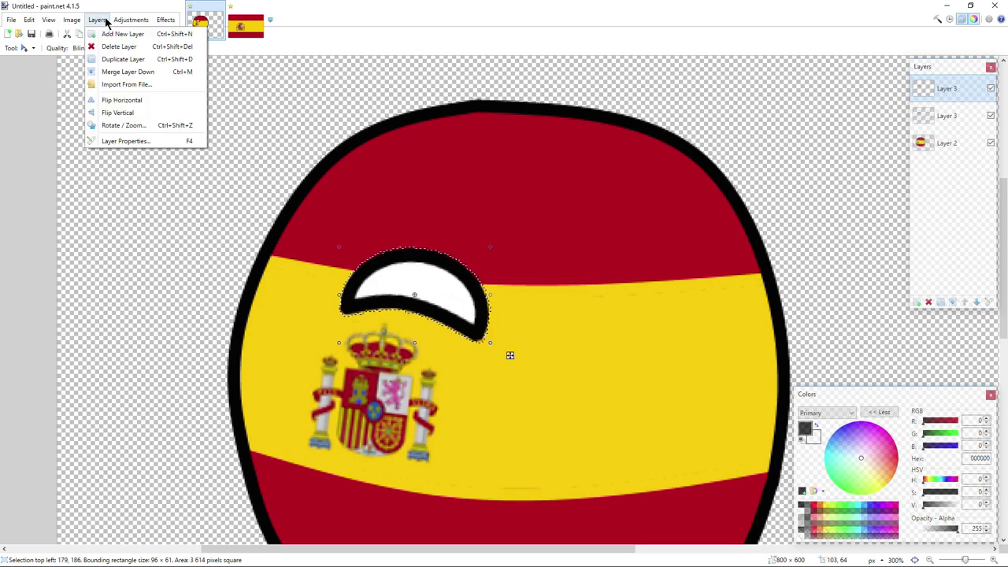
{"action": "left_click", "coordinate": [135, 101]}
{"action": "scroll", "coordinate": [155, 153], "scroll_direction": "down", "scroll_amount": 3}
{"action": "scroll", "coordinate": [37, 56], "scroll_direction": "up", "scroll_amount": 3}
Select the whole mirrored eye, outline and white interior, with the Magic Wand at 93% tolerance.
{"action": "left_click", "coordinate": [30, 48]}
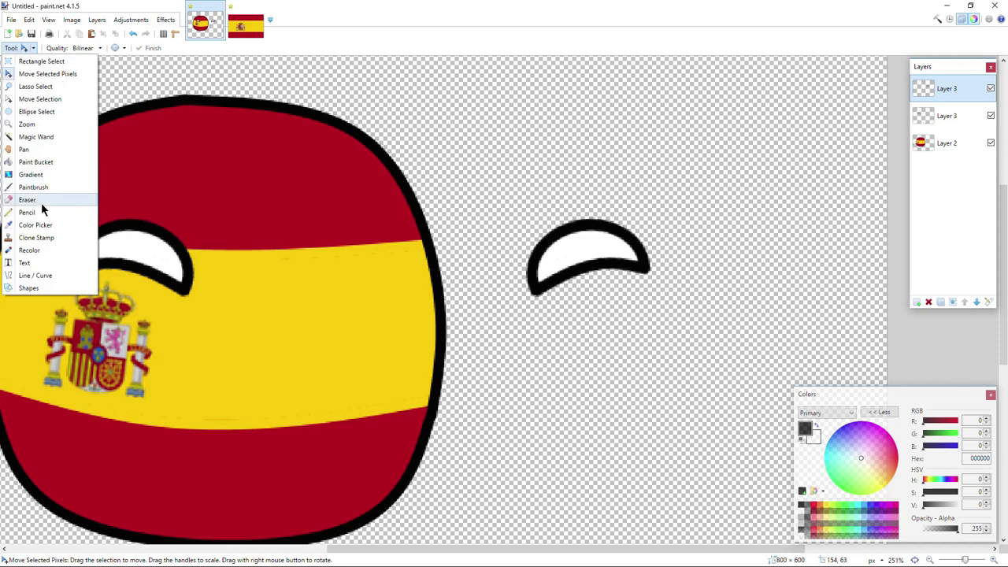
{"action": "left_click", "coordinate": [35, 136]}
{"action": "left_click", "coordinate": [568, 229]}
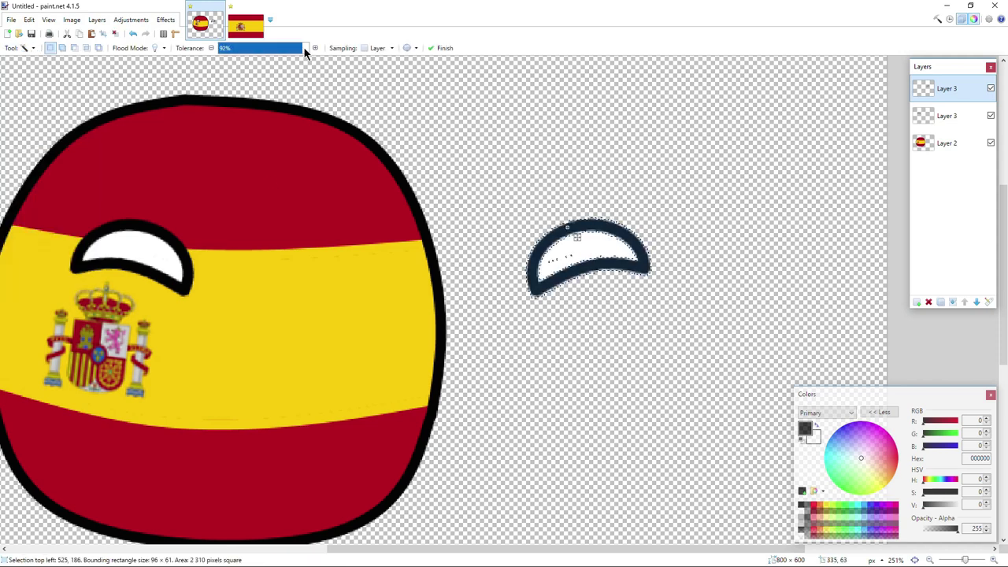
{"action": "scroll", "coordinate": [606, 231], "scroll_direction": "up", "scroll_amount": 6}
{"action": "left_click", "coordinate": [553, 231]}
{"action": "scroll", "coordinate": [618, 285], "scroll_direction": "down", "scroll_amount": 8}
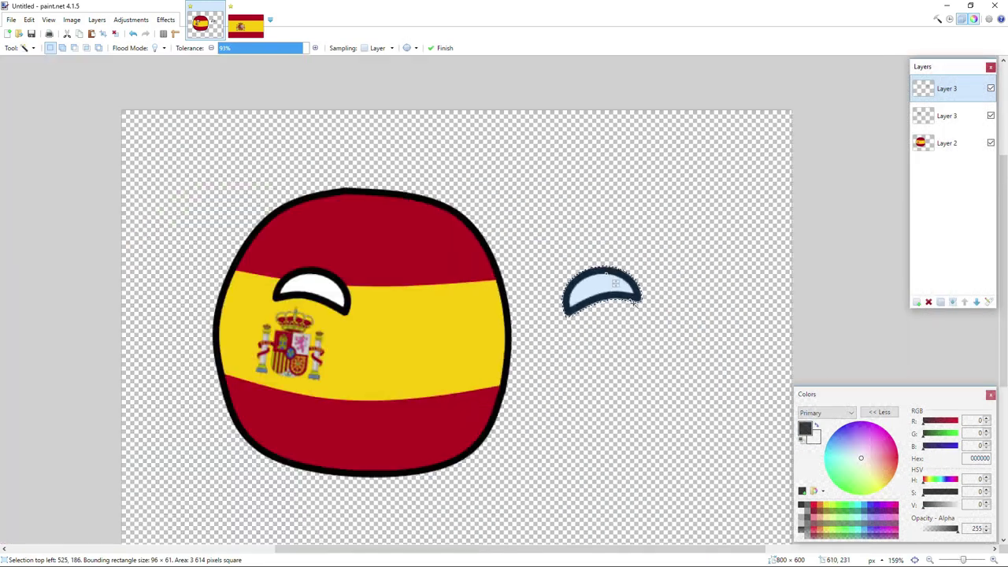
Move the mirrored eye onto the ball beside the first eye and rotate it to about -9.66°.
{"action": "left_click", "coordinate": [30, 48]}
{"action": "left_click", "coordinate": [23, 72]}
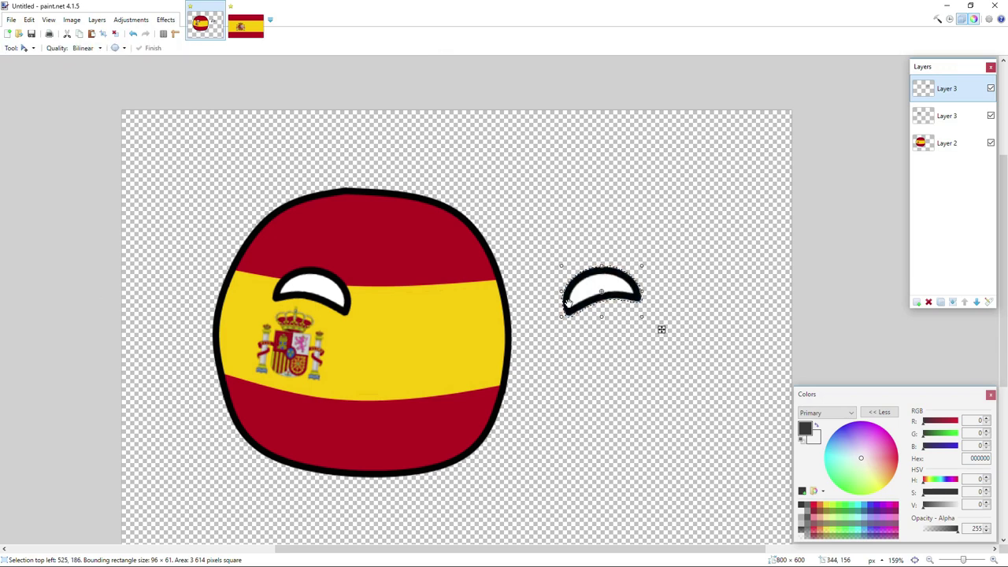
{"action": "left_click_drag", "start_coordinate": [661, 329], "coordinate": [477, 331]}
{"action": "scroll", "coordinate": [551, 338], "scroll_direction": "down", "scroll_amount": 3}
{"action": "scroll", "coordinate": [527, 303], "scroll_direction": "up", "scroll_amount": 2}
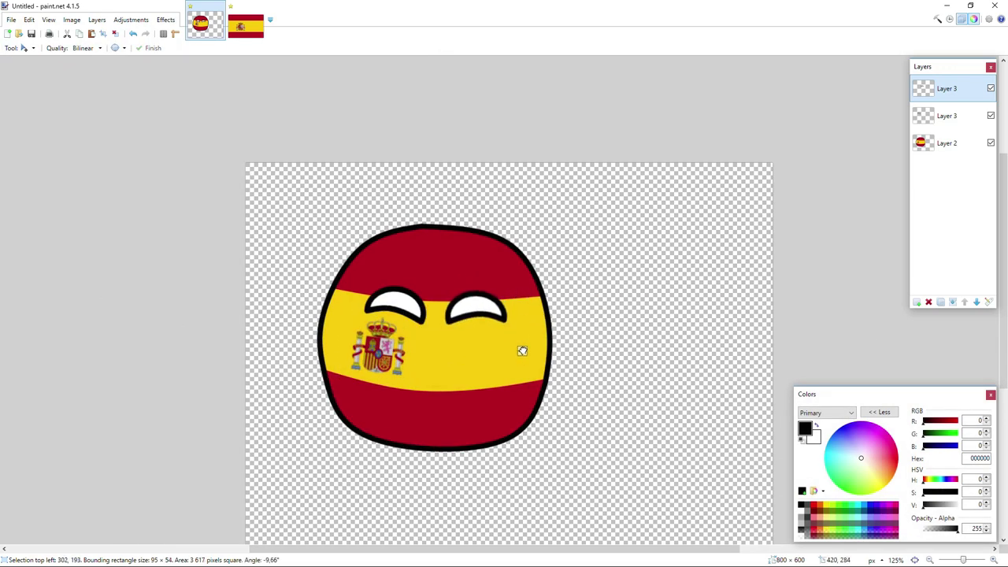
{"action": "scroll", "coordinate": [548, 356], "scroll_direction": "down", "scroll_amount": 1}
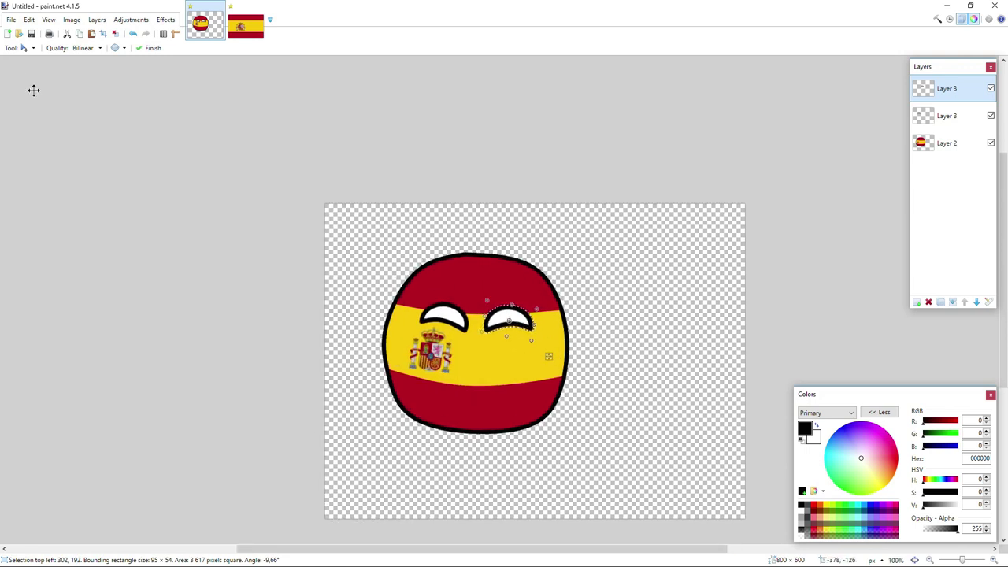
Clear the selection with the Magic Wand and merge the mirrored eye's layer down into the first eye's layer.
{"action": "left_click", "coordinate": [26, 48]}
{"action": "left_click", "coordinate": [39, 137]}
{"action": "scroll", "coordinate": [79, 154], "scroll_direction": "down", "scroll_amount": 1}
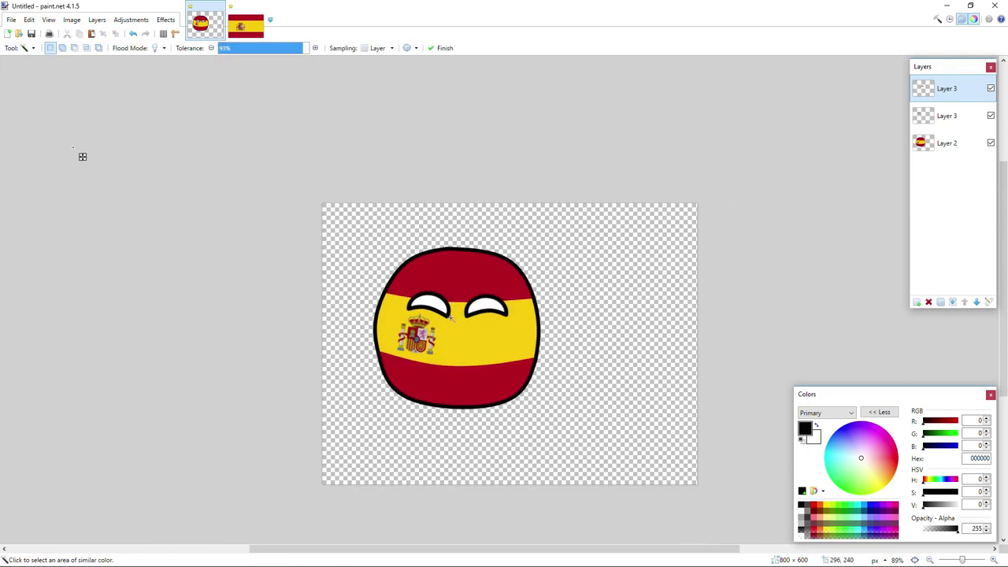
{"action": "scroll", "coordinate": [463, 316], "scroll_direction": "up", "scroll_amount": 3}
{"action": "left_click", "coordinate": [956, 307]}
{"action": "scroll", "coordinate": [477, 326], "scroll_direction": "up", "scroll_amount": 2}
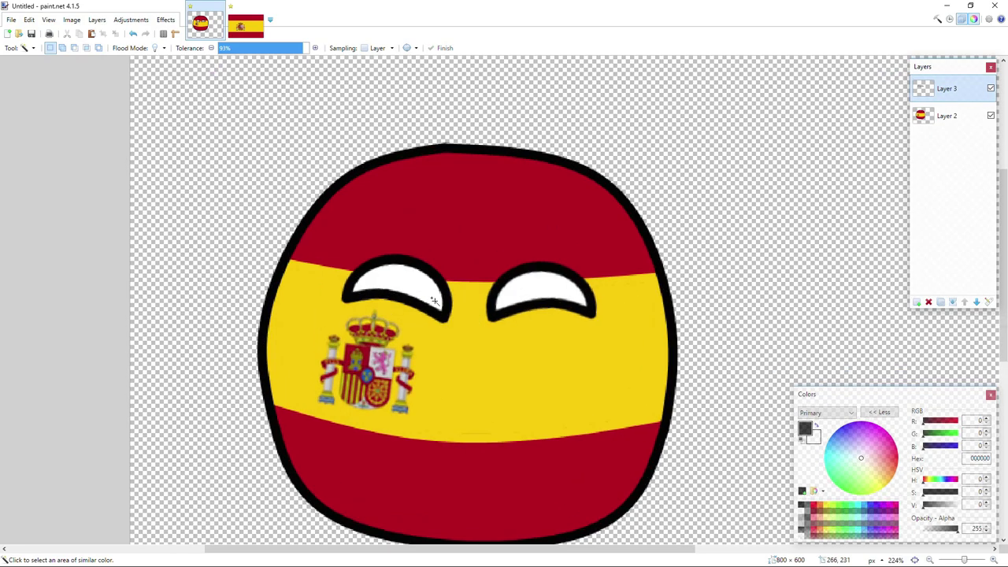
{"action": "scroll", "coordinate": [418, 289], "scroll_direction": "up", "scroll_amount": 2}
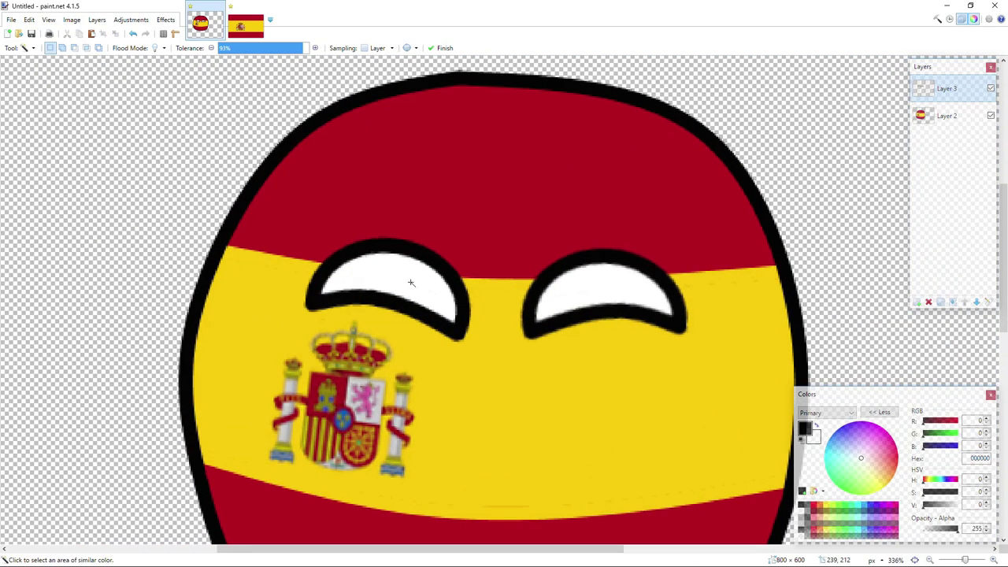
{"action": "left_click", "coordinate": [408, 287]}
{"action": "left_click", "coordinate": [554, 303], "text": "ctrl"}
{"action": "scroll", "coordinate": [553, 303], "scroll_direction": "down", "scroll_amount": 3}
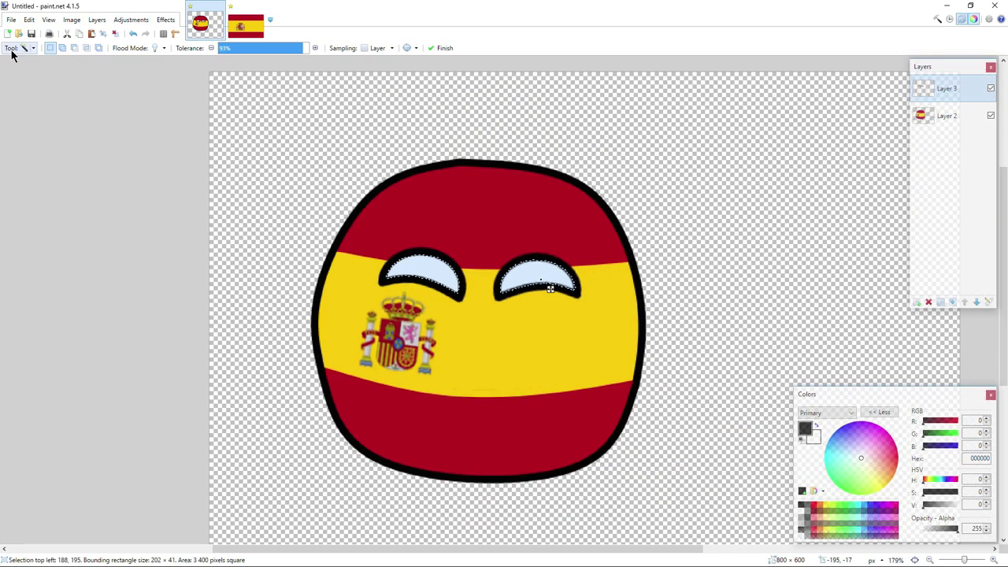
Select the black outlines of both eyes with the Magic Wand and paste a copy of them onto a new layer.
{"action": "scroll", "coordinate": [457, 272], "scroll_direction": "up", "scroll_amount": 2}
{"action": "left_click", "coordinate": [461, 270], "text": "ctrl"}
{"action": "left_click", "coordinate": [543, 286], "text": "ctrl"}
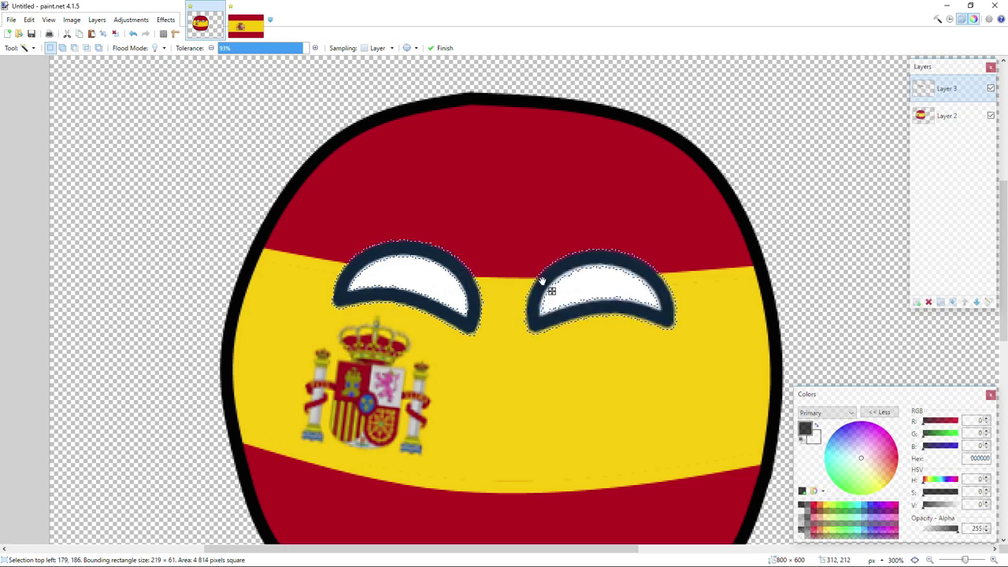
{"action": "left_click", "coordinate": [916, 302]}
{"action": "key", "text": "ctrl+v"}
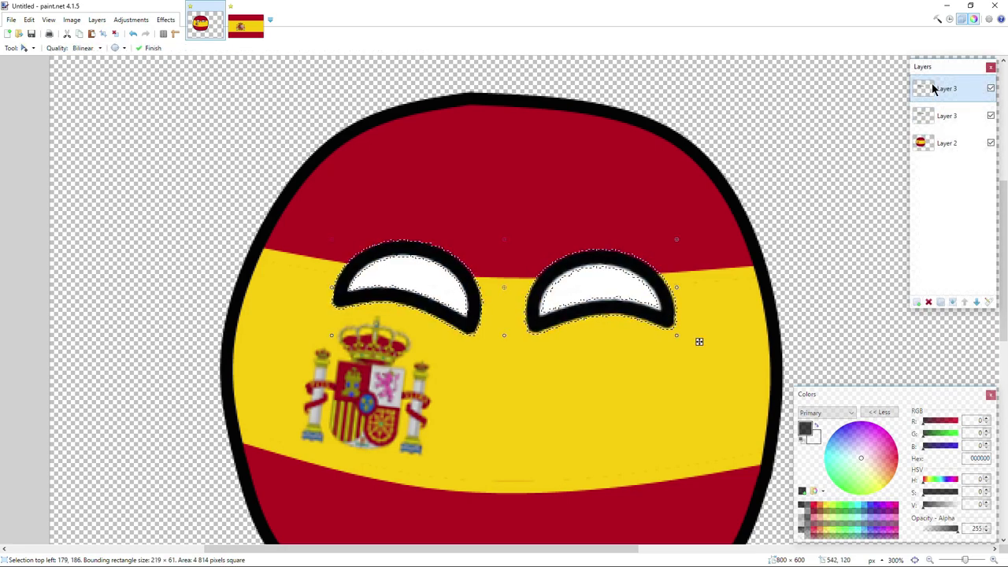
On the eye layer below the outline copy, select the white interiors of both eyes with the Magic Wand.
{"action": "scroll", "coordinate": [609, 277], "scroll_direction": "up", "scroll_amount": 2}
{"action": "left_click", "coordinate": [928, 112]}
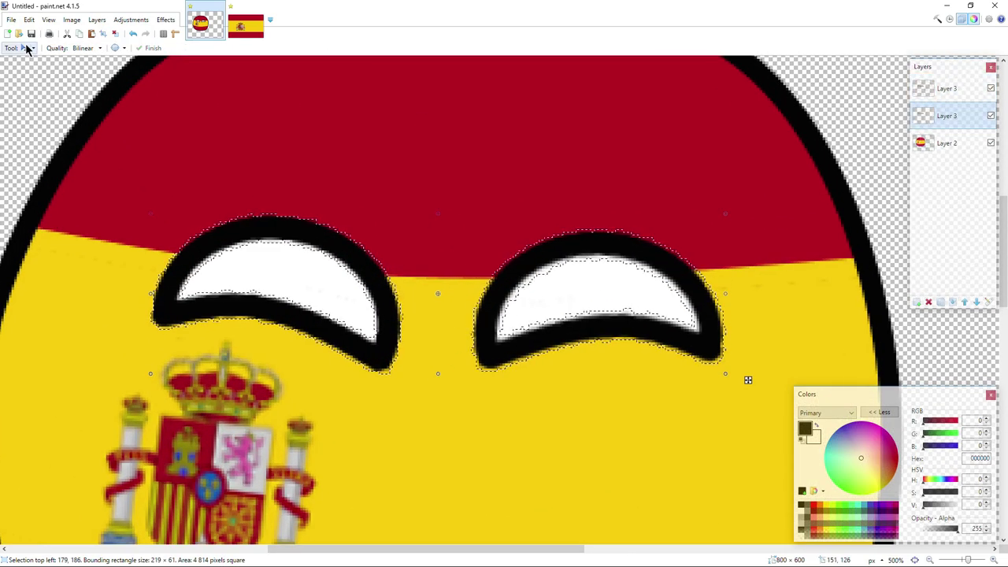
{"action": "left_click", "coordinate": [27, 48]}
{"action": "left_click", "coordinate": [52, 137]}
{"action": "left_click", "coordinate": [254, 254], "text": "shift"}
{"action": "left_click", "coordinate": [299, 275]}
{"action": "left_click", "coordinate": [590, 295], "text": "ctrl"}
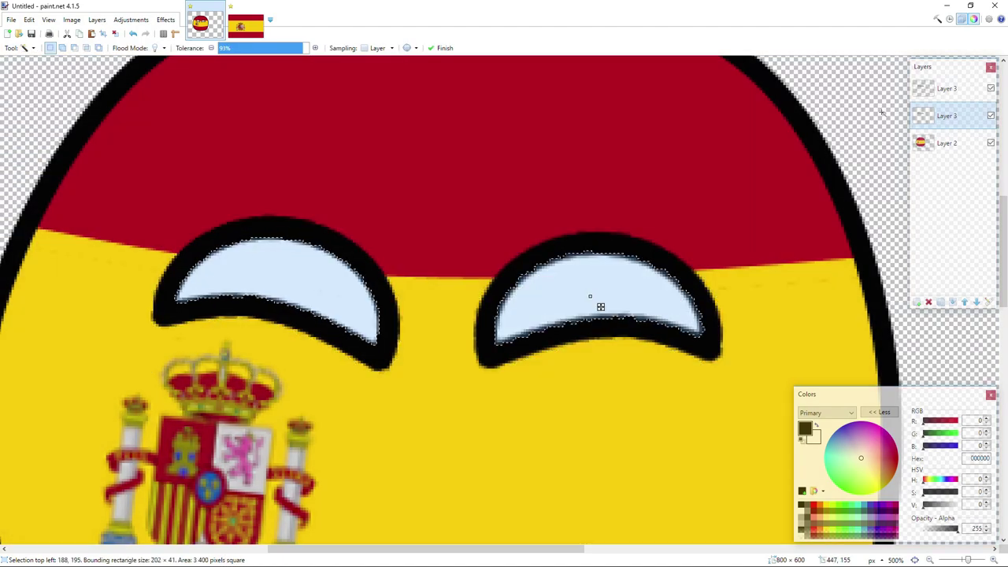
Apply a Gaussian Blur to the top outline layer within the selected eye interiors to shade their inner edges.
{"action": "left_click", "coordinate": [930, 93]}
{"action": "left_click", "coordinate": [26, 47]}
{"action": "left_click", "coordinate": [41, 130]}
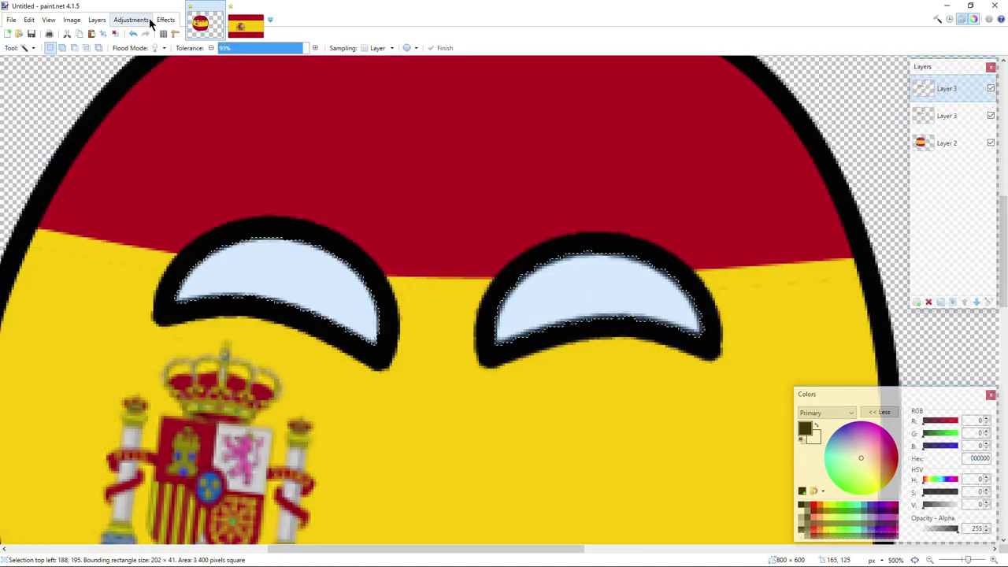
{"action": "left_click", "coordinate": [166, 20]}
{"action": "mouse_move", "coordinate": [192, 45]}
{"action": "left_click", "coordinate": [240, 59]}
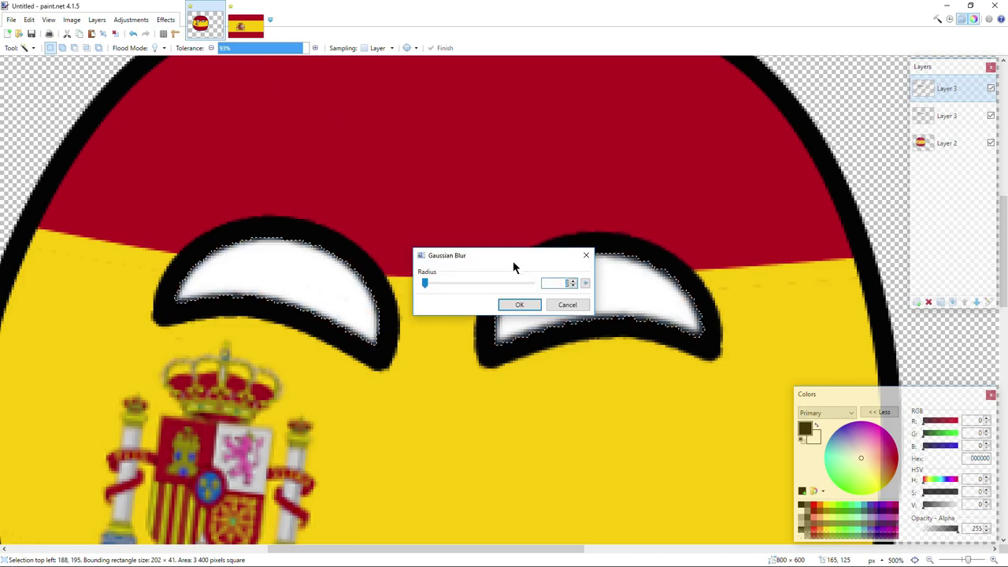
{"action": "left_click_drag", "start_coordinate": [424, 282], "coordinate": [430, 284]}
{"action": "left_click", "coordinate": [520, 305]}
{"action": "scroll", "coordinate": [599, 298], "scroll_direction": "down", "scroll_amount": 4}
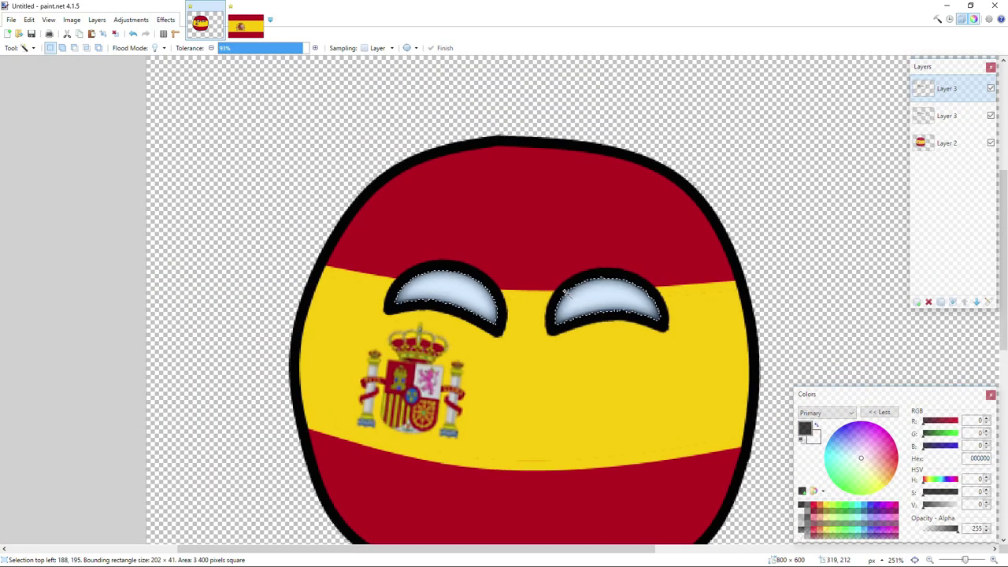
Paste the copied eye outlines onto another new layer and clear the selection with the Magic Wand.
{"action": "left_click", "coordinate": [916, 302]}
{"action": "key", "text": "ctrl+v"}
{"action": "left_click", "coordinate": [30, 48]}
{"action": "left_click", "coordinate": [45, 135]}
Merge all the eye layers down into the ball layer.
{"action": "scroll", "coordinate": [151, 153], "scroll_direction": "down", "scroll_amount": 2}
{"action": "left_click", "coordinate": [953, 300]}
{"action": "left_click", "coordinate": [953, 300]}
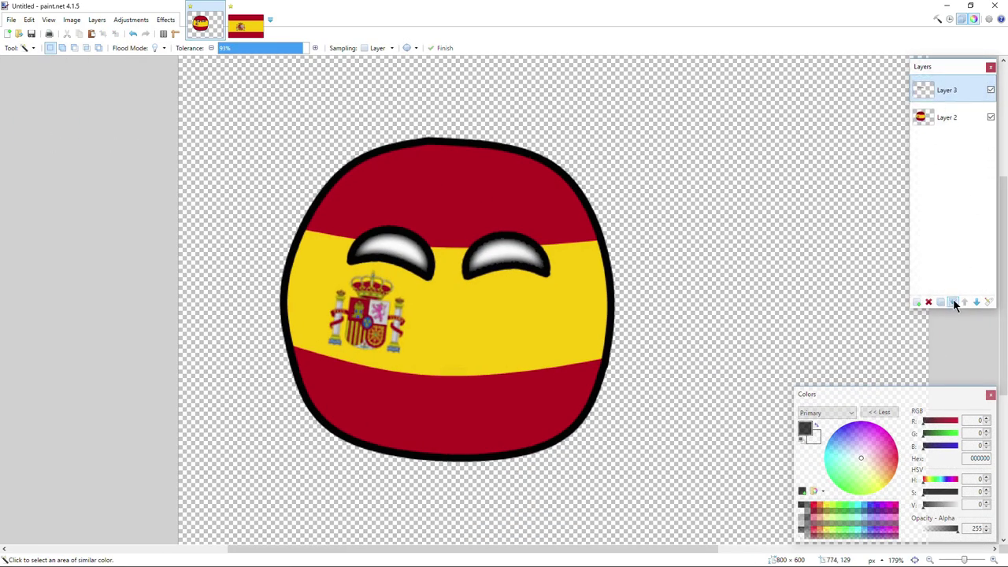
{"action": "scroll", "coordinate": [528, 230], "scroll_direction": "up", "scroll_amount": 1}
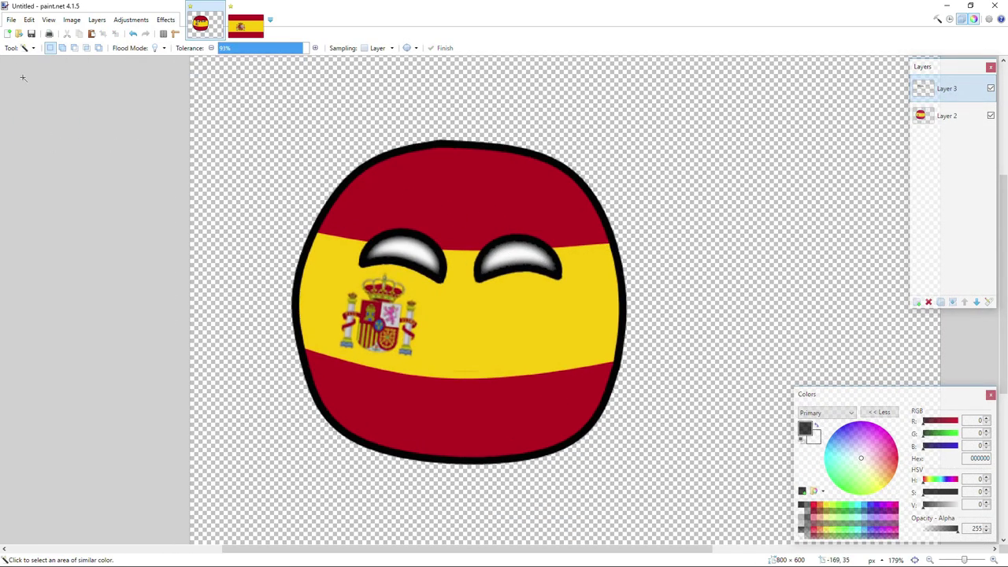
{"action": "left_click", "coordinate": [953, 302]}
Select the entire ball without the background using the Magic Wand at 72% tolerance.
{"action": "left_click", "coordinate": [396, 400]}
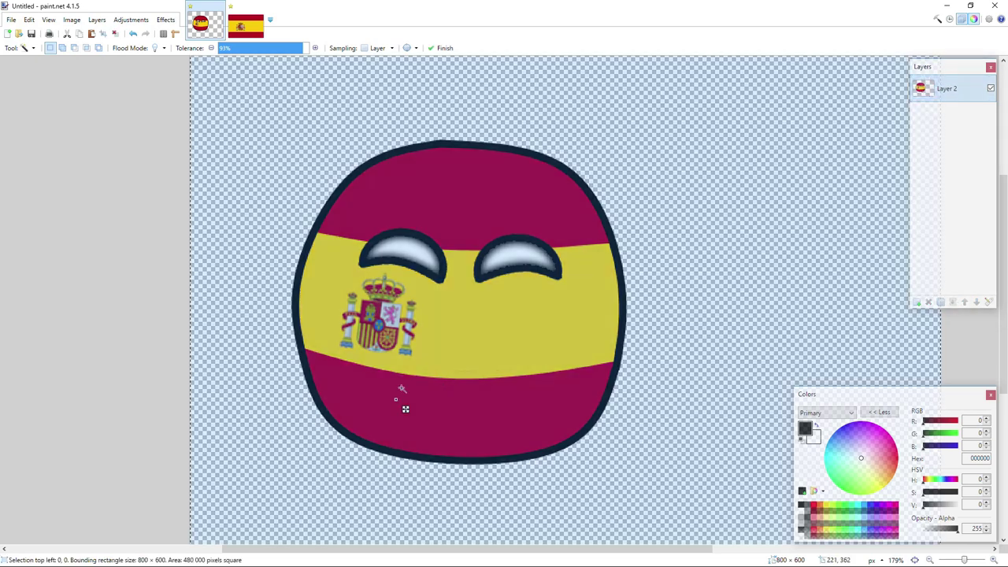
{"action": "left_click", "coordinate": [210, 49]}
{"action": "left_click", "coordinate": [210, 49]}
{"action": "left_click", "coordinate": [210, 49]}
{"action": "left_click", "coordinate": [210, 48]}
{"action": "left_click", "coordinate": [210, 49]}
{"action": "left_click", "coordinate": [210, 49]}
{"action": "left_click", "coordinate": [210, 48]}
{"action": "left_click", "coordinate": [210, 48]}
{"action": "left_click", "coordinate": [210, 48]}
{"action": "left_click", "coordinate": [210, 48]}
{"action": "left_click", "coordinate": [210, 48]}
{"action": "left_click", "coordinate": [210, 48]}
{"action": "left_click", "coordinate": [212, 48]}
{"action": "left_click", "coordinate": [211, 48]}
{"action": "left_click", "coordinate": [315, 48]}
{"action": "left_click", "coordinate": [315, 48]}
{"action": "scroll", "coordinate": [368, 374], "scroll_direction": "up", "scroll_amount": 1}
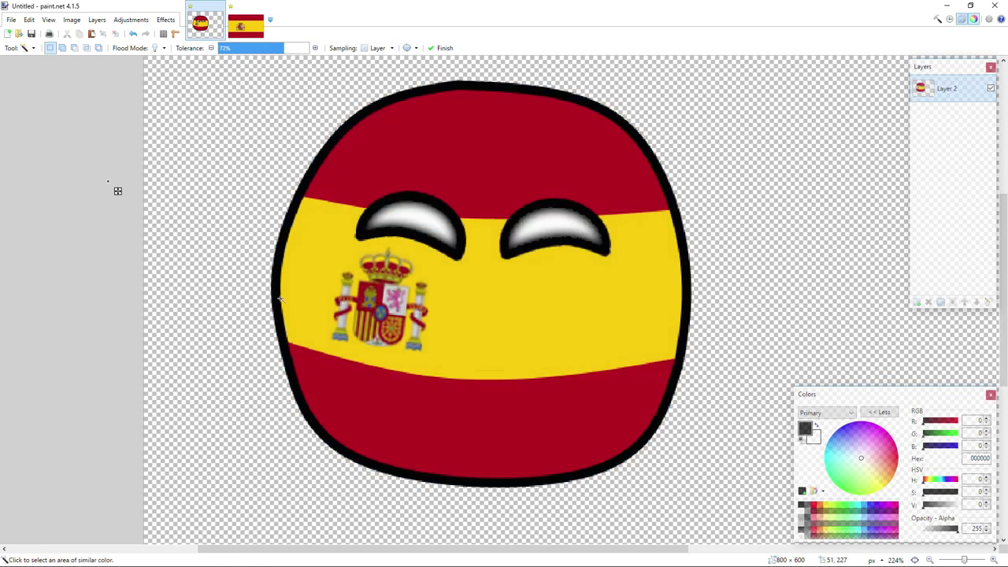
{"action": "scroll", "coordinate": [457, 304], "scroll_direction": "down", "scroll_amount": 2}
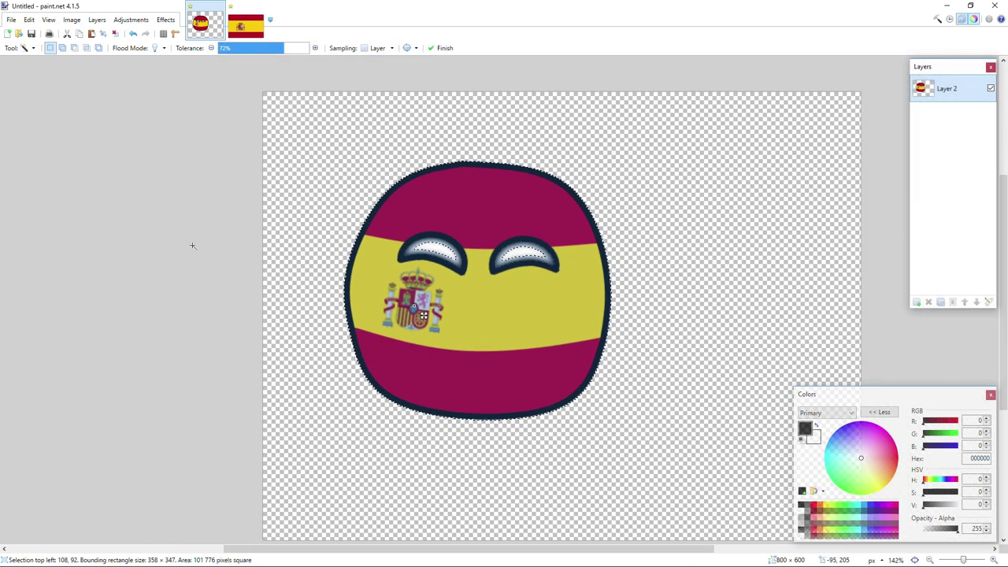
Set up the Paintbrush with a width of 65 and black at an opacity of 100.
{"action": "left_click", "coordinate": [28, 48]}
{"action": "left_click", "coordinate": [36, 187]}
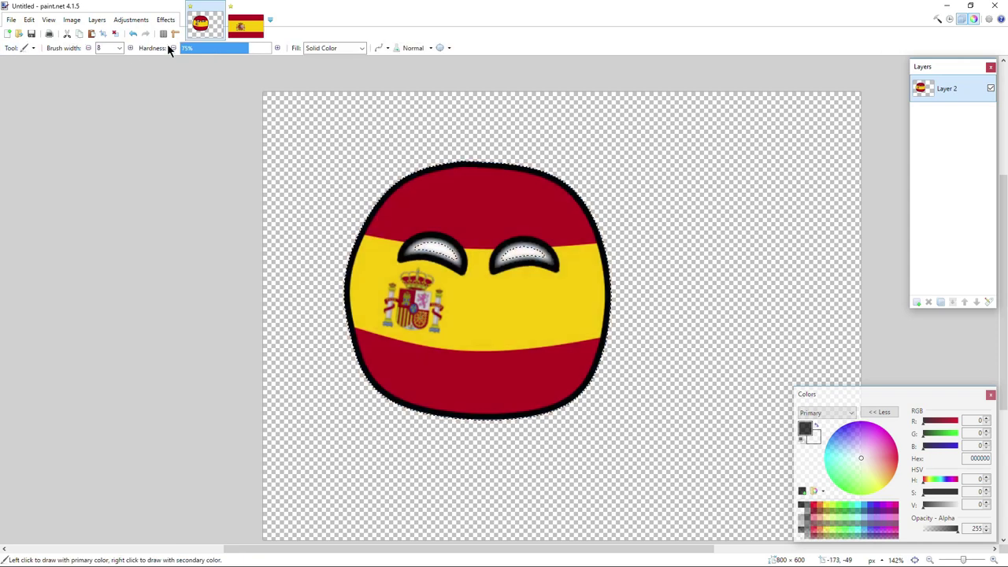
{"action": "left_click", "coordinate": [122, 48]}
{"action": "left_click", "coordinate": [108, 216]}
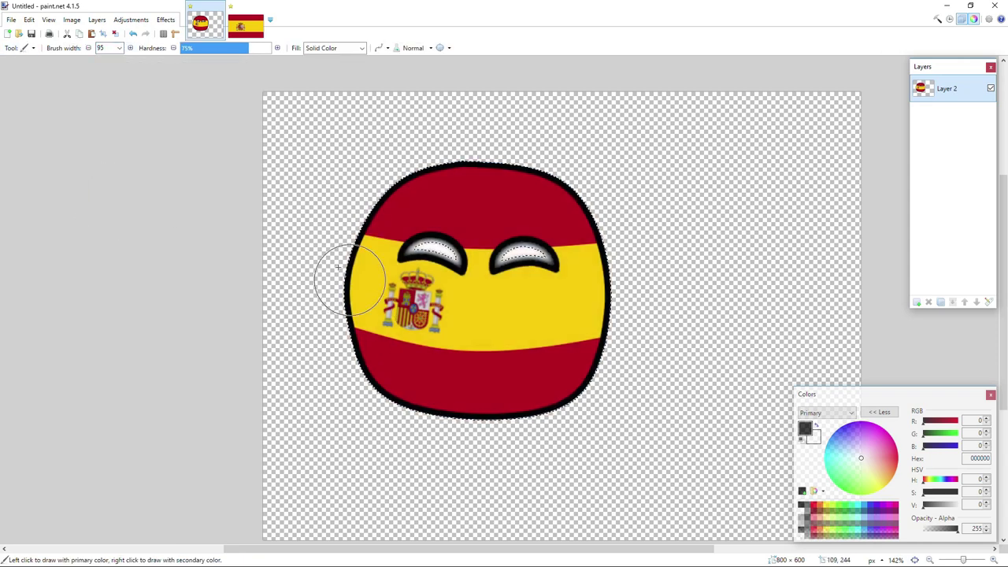
{"action": "left_click", "coordinate": [120, 48]}
{"action": "left_click", "coordinate": [105, 67]}
{"action": "left_click_drag", "start_coordinate": [946, 534], "coordinate": [938, 534]}
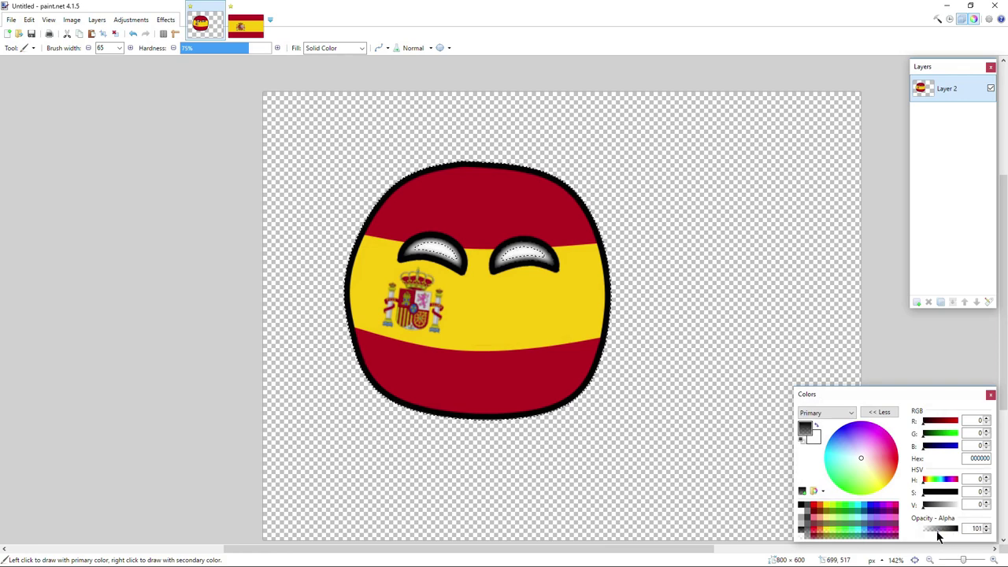
{"action": "left_click", "coordinate": [986, 532]}
Paint a translucent black shadow along the ball's lower-left side and clear the selection with the Magic Wand.
{"action": "mouse_move", "coordinate": [337, 254]}
{"action": "left_mouse_down"}
{"action": "mouse_move", "coordinate": [461, 397]}
{"action": "mouse_move", "coordinate": [340, 339]}
{"action": "left_mouse_up"}
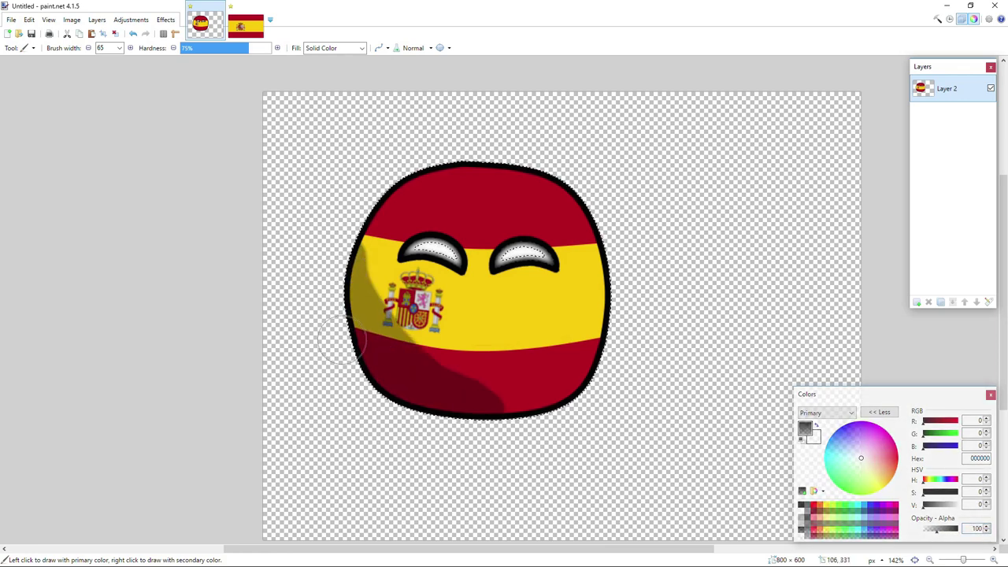
{"action": "mouse_move", "coordinate": [410, 380]}
{"action": "left_mouse_down"}
{"action": "mouse_move", "coordinate": [516, 398]}
{"action": "mouse_move", "coordinate": [381, 353]}
{"action": "left_mouse_up"}
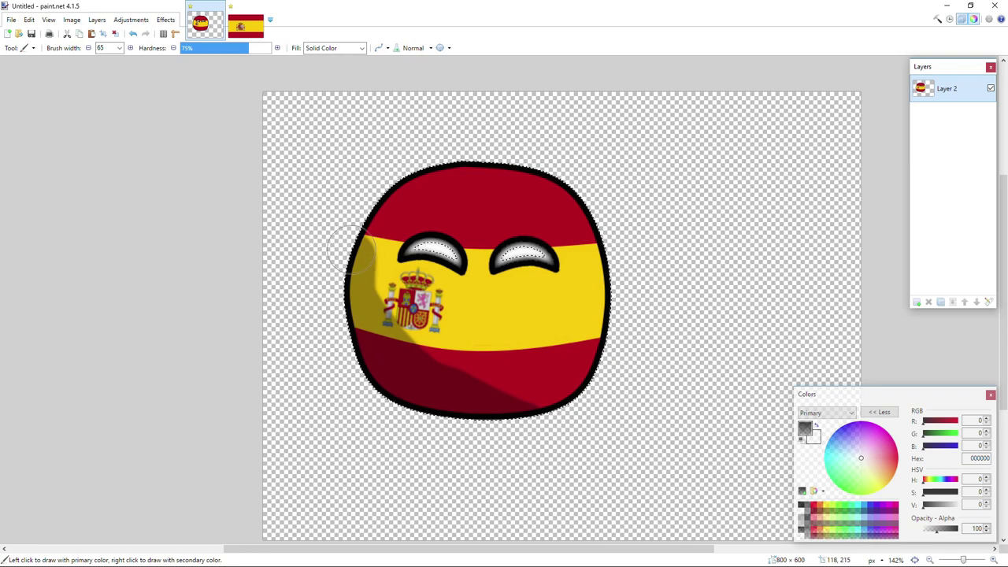
{"action": "mouse_move", "coordinate": [358, 250]}
{"action": "left_mouse_down"}
{"action": "mouse_move", "coordinate": [455, 370]}
{"action": "mouse_move", "coordinate": [583, 435]}
{"action": "left_mouse_up"}
{"action": "left_click", "coordinate": [28, 48]}
{"action": "left_click", "coordinate": [84, 134]}
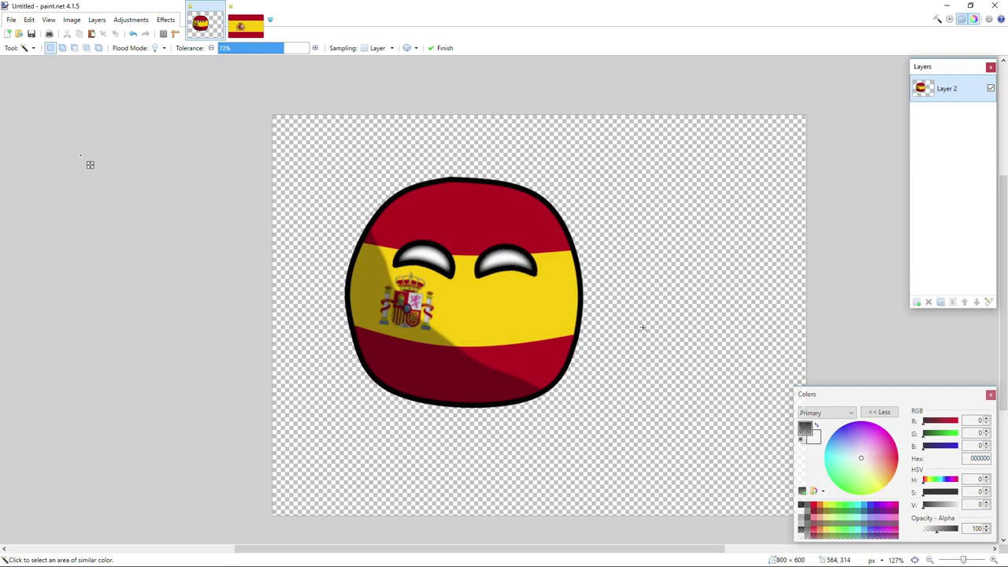
{"action": "scroll", "coordinate": [641, 327], "scroll_direction": "up", "scroll_amount": 1}
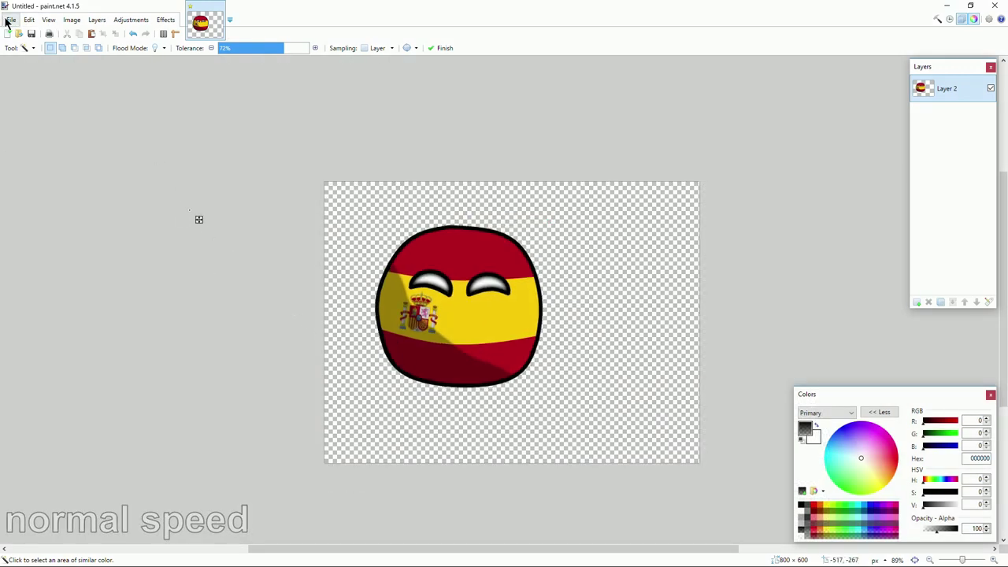
Create a new 745 × 420 image and paste the copied rifle picture into it.
{"action": "left_click", "coordinate": [6, 22]}
{"action": "left_click", "coordinate": [22, 37]}
{"action": "left_click", "coordinate": [498, 356]}
{"action": "scroll", "coordinate": [308, 295], "scroll_direction": "down", "scroll_amount": 1}
{"action": "scroll", "coordinate": [485, 334], "scroll_direction": "up", "scroll_amount": 2}
{"action": "key", "text": "ctrl+v"}
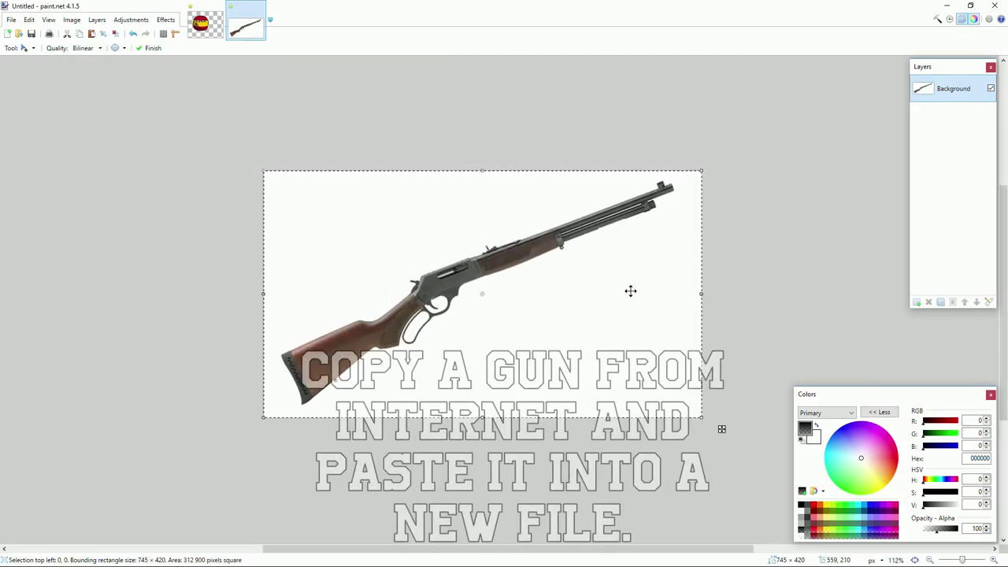
Add a new layer above the rifle picture and switch to the Paintbrush at the rifle's stock.
{"action": "left_click", "coordinate": [916, 302]}
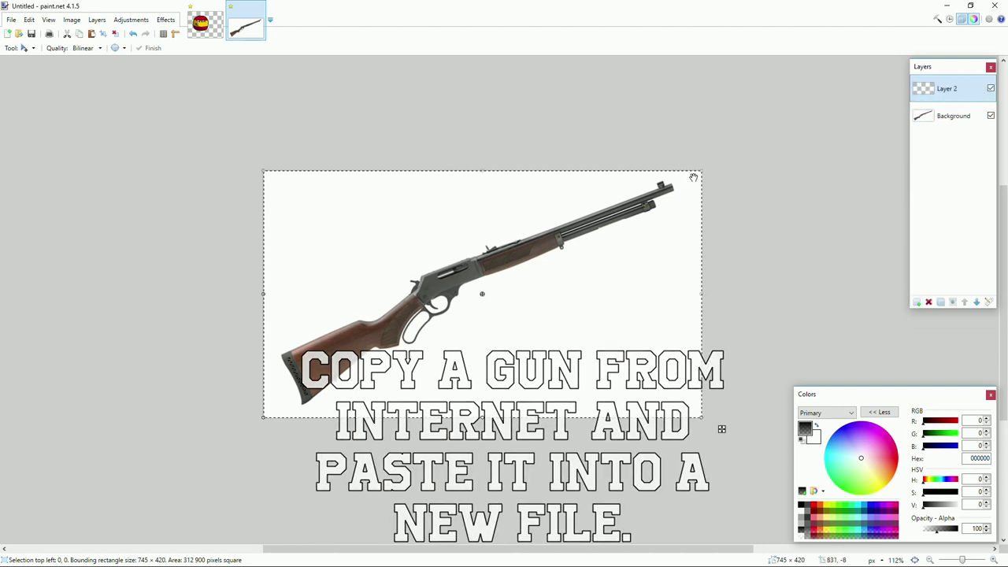
{"action": "left_click", "coordinate": [18, 49]}
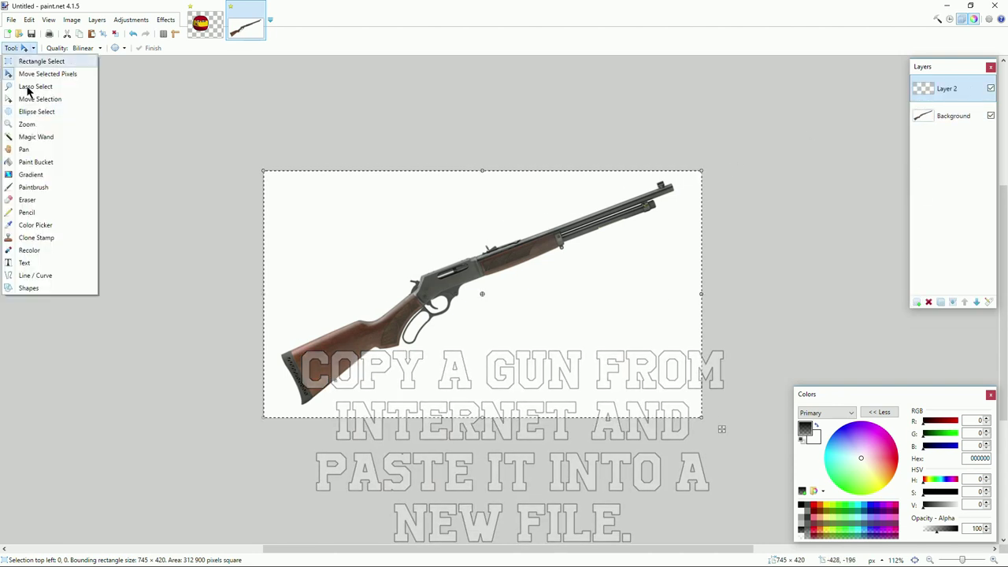
{"action": "left_click", "coordinate": [37, 188]}
{"action": "scroll", "coordinate": [342, 384], "scroll_direction": "up", "scroll_amount": 4, "text": "ctrl"}
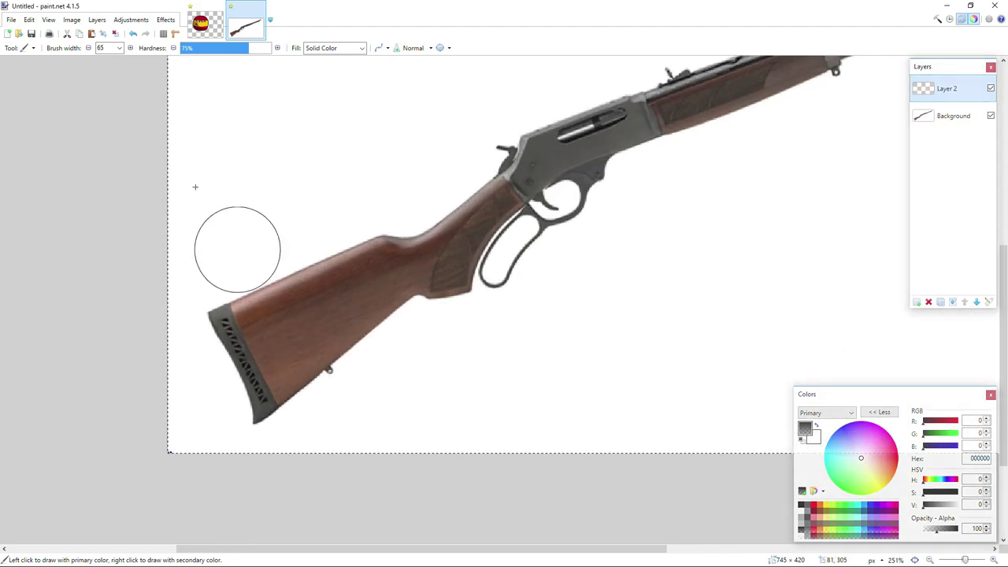
Set the brush width to 2, raise the black colour's opacity to 255 and switch to the Line/Curve tool.
{"action": "left_click", "coordinate": [121, 48]}
{"action": "scroll", "coordinate": [108, 74], "scroll_direction": "up", "scroll_amount": 5}
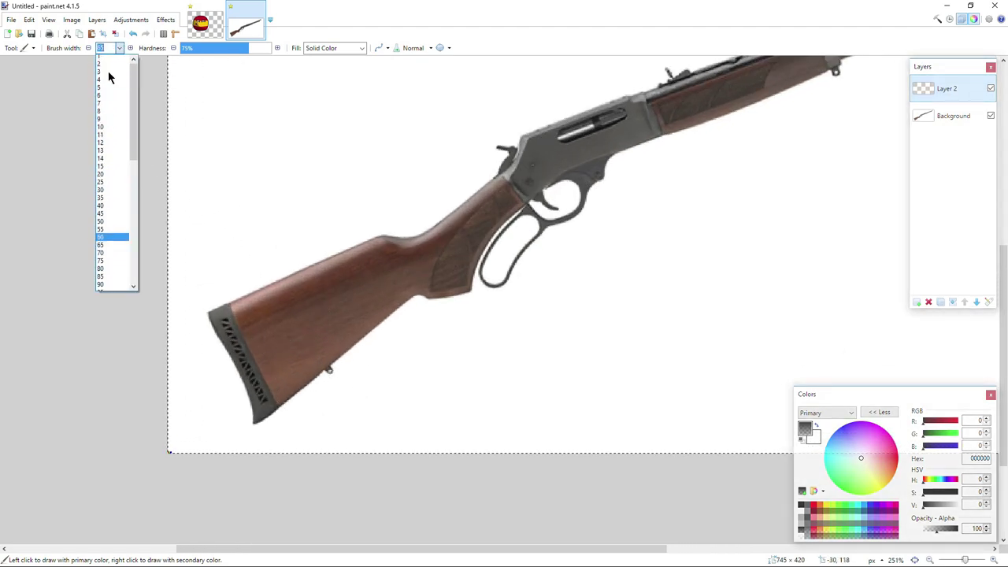
{"action": "left_click", "coordinate": [108, 73]}
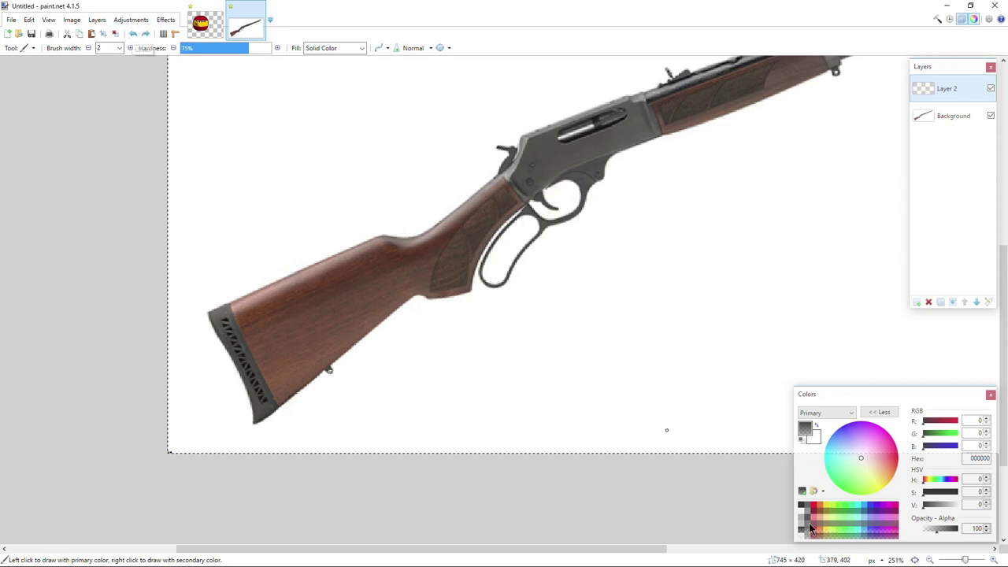
{"action": "left_click_drag", "start_coordinate": [947, 531], "coordinate": [963, 532]}
{"action": "left_click", "coordinate": [26, 48]}
{"action": "left_click", "coordinate": [34, 275]}
Trace the stock's lower edge from the butt's toe to the rear sling swivel in black with a width of 3.
{"action": "scroll", "coordinate": [260, 443], "scroll_direction": "up", "scroll_amount": 4, "text": "ctrl"}
{"action": "mouse_move", "coordinate": [246, 409]}
{"action": "left_mouse_down"}
{"action": "mouse_move", "coordinate": [391, 298]}
{"action": "mouse_move", "coordinate": [264, 392]}
{"action": "left_mouse_up"}
{"action": "scroll", "coordinate": [239, 416], "scroll_direction": "up", "scroll_amount": 6, "text": "ctrl"}
{"action": "left_click_drag", "start_coordinate": [371, 317], "coordinate": [308, 376]}
{"action": "left_click", "coordinate": [160, 48]}
{"action": "scroll", "coordinate": [288, 377], "scroll_direction": "down", "scroll_amount": 2, "text": "ctrl"}
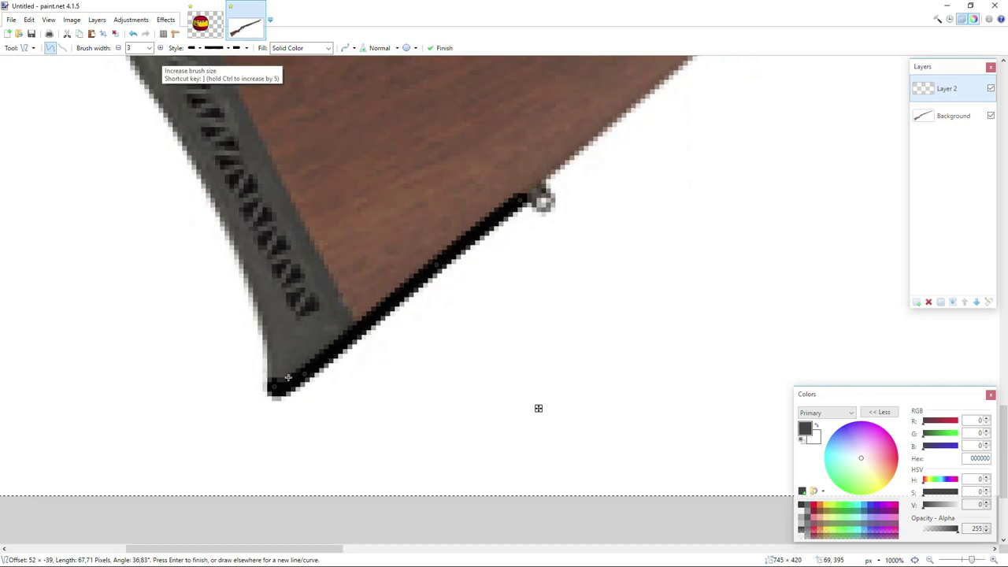
{"action": "scroll", "coordinate": [288, 377], "scroll_direction": "down", "scroll_amount": 4, "text": "ctrl"}
{"action": "scroll", "coordinate": [480, 231], "scroll_direction": "up", "scroll_amount": 4, "text": "ctrl"}
{"action": "scroll", "coordinate": [480, 232], "scroll_direction": "down", "scroll_amount": 2, "text": "ctrl"}
Continue the black outline along the stock's underside from the rear swivel to the grip, bending it around the grip's notch.
{"action": "mouse_move", "coordinate": [360, 355]}
{"action": "left_mouse_down"}
{"action": "mouse_move", "coordinate": [596, 159]}
{"action": "mouse_move", "coordinate": [544, 164]}
{"action": "mouse_move", "coordinate": [567, 161]}
{"action": "left_mouse_up"}
{"action": "scroll", "coordinate": [677, 149], "scroll_direction": "up", "scroll_amount": 4, "text": "ctrl"}
{"action": "scroll", "coordinate": [599, 175], "scroll_direction": "down", "scroll_amount": 4, "text": "ctrl"}
{"action": "scroll", "coordinate": [697, 153], "scroll_direction": "up", "scroll_amount": 3, "text": "ctrl"}
{"action": "mouse_move", "coordinate": [702, 173]}
{"action": "left_mouse_down"}
{"action": "mouse_move", "coordinate": [534, 209]}
{"action": "mouse_move", "coordinate": [587, 200]}
{"action": "left_mouse_up"}
{"action": "left_click_drag", "start_coordinate": [646, 185], "coordinate": [705, 165]}
{"action": "scroll", "coordinate": [707, 149], "scroll_direction": "down", "scroll_amount": 4, "text": "ctrl"}
{"action": "scroll", "coordinate": [709, 120], "scroll_direction": "up", "scroll_amount": 2, "text": "ctrl"}
Trace the grip's underside up to the receiver with a black line curved along the wood behind the lever.
{"action": "left_click_drag", "start_coordinate": [727, 105], "coordinate": [556, 378]}
{"action": "left_click_drag", "start_coordinate": [613, 288], "coordinate": [575, 295]}
{"action": "left_click_drag", "start_coordinate": [670, 196], "coordinate": [649, 186]}
{"action": "left_click_drag", "start_coordinate": [575, 295], "coordinate": [581, 290]}
Outline the receiver's lower edge above the trigger guard with a curved black line.
{"action": "scroll", "coordinate": [569, 264], "scroll_direction": "down", "scroll_amount": 6, "text": "ctrl"}
{"action": "scroll", "coordinate": [634, 197], "scroll_direction": "up", "scroll_amount": 4, "text": "ctrl"}
{"action": "left_click_drag", "start_coordinate": [805, 137], "coordinate": [478, 298]}
{"action": "left_click_drag", "start_coordinate": [587, 245], "coordinate": [572, 227]}
{"action": "left_click_drag", "start_coordinate": [695, 190], "coordinate": [679, 182]}
Trace the fore-end's lower edge from the receiver to the front sling swivel and bend the line to fit.
{"action": "left_click_drag", "start_coordinate": [572, 226], "coordinate": [50, 426]}
{"action": "scroll", "coordinate": [565, 227], "scroll_direction": "down", "scroll_amount": 4, "text": "ctrl"}
{"action": "scroll", "coordinate": [575, 216], "scroll_direction": "up", "scroll_amount": 5, "text": "ctrl"}
{"action": "left_click_drag", "start_coordinate": [225, 356], "coordinate": [229, 362]}
{"action": "left_click_drag", "start_coordinate": [400, 287], "coordinate": [410, 289]}
Outline the front sling swivel below the fore-end band with short curved black lines.
{"action": "scroll", "coordinate": [411, 290], "scroll_direction": "down", "scroll_amount": 3, "text": "ctrl"}
{"action": "scroll", "coordinate": [564, 232], "scroll_direction": "up", "scroll_amount": 3, "text": "ctrl"}
{"action": "left_click_drag", "start_coordinate": [556, 260], "coordinate": [563, 234]}
{"action": "scroll", "coordinate": [564, 242], "scroll_direction": "up", "scroll_amount": 2, "text": "ctrl"}
{"action": "scroll", "coordinate": [567, 247], "scroll_direction": "up", "scroll_amount": 1, "text": "ctrl"}
{"action": "left_click_drag", "start_coordinate": [484, 296], "coordinate": [536, 278]}
{"action": "mouse_move", "coordinate": [501, 290]}
{"action": "left_mouse_down"}
{"action": "mouse_move", "coordinate": [523, 340]}
{"action": "mouse_move", "coordinate": [553, 329]}
{"action": "left_mouse_up"}
{"action": "scroll", "coordinate": [519, 303], "scroll_direction": "down", "scroll_amount": 4, "text": "ctrl"}
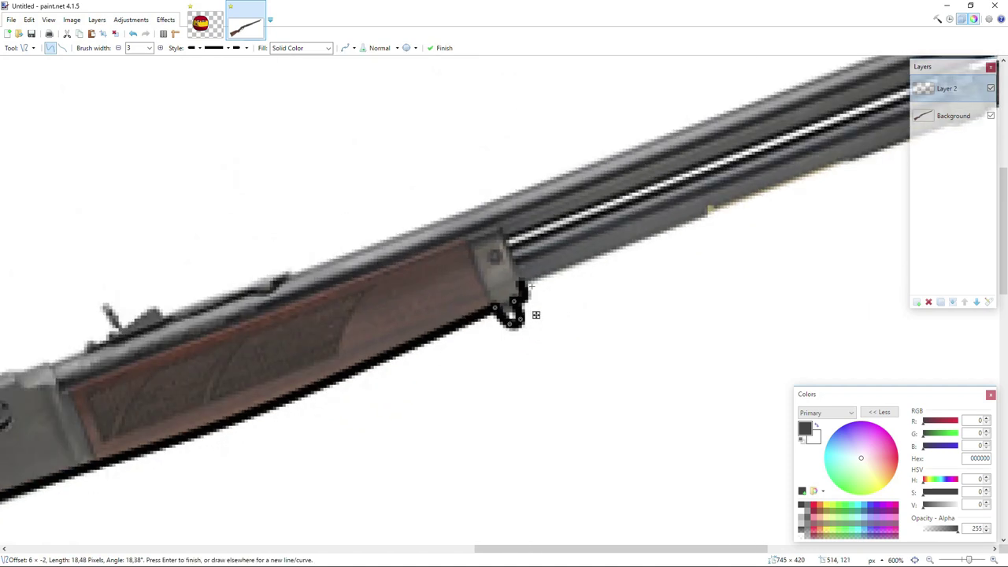
Trace the magazine tube's lower edge from the fore-end band to the tube's end cap.
{"action": "scroll", "coordinate": [531, 286], "scroll_direction": "down", "scroll_amount": 3, "text": "ctrl"}
{"action": "scroll", "coordinate": [782, 206], "scroll_direction": "up", "scroll_amount": 5, "text": "ctrl"}
{"action": "left_click_drag", "start_coordinate": [109, 414], "coordinate": [669, 207]}
{"action": "left_click_drag", "start_coordinate": [295, 346], "coordinate": [296, 350]}
{"action": "left_click_drag", "start_coordinate": [482, 278], "coordinate": [484, 281]}
Outline the magazine tube's end cap and the rounded barrel band beneath it in black.
{"action": "scroll", "coordinate": [770, 191], "scroll_direction": "up", "scroll_amount": 3, "text": "ctrl"}
{"action": "left_click_drag", "start_coordinate": [700, 180], "coordinate": [746, 160]}
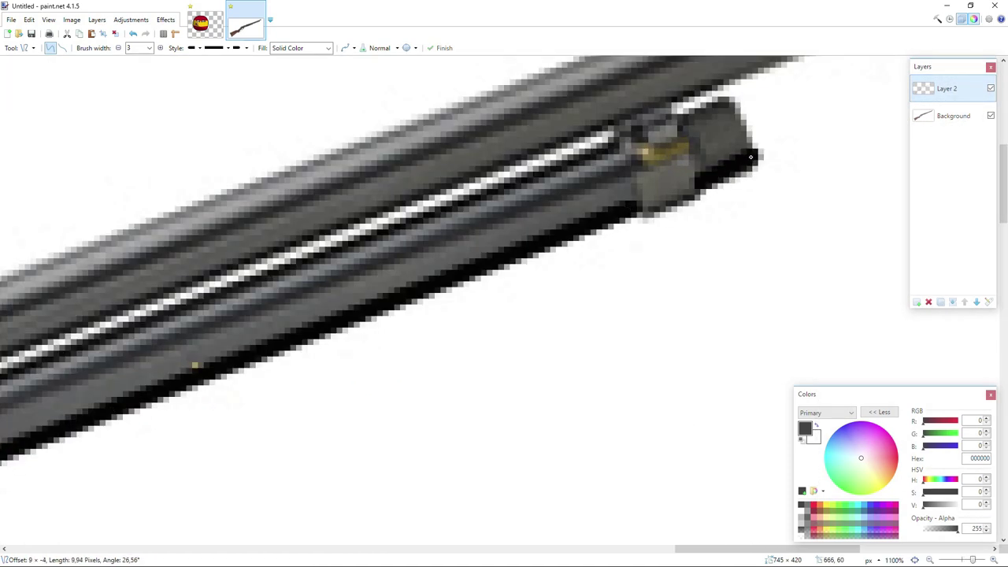
{"action": "left_click_drag", "start_coordinate": [724, 97], "coordinate": [748, 154]}
{"action": "left_click_drag", "start_coordinate": [636, 208], "coordinate": [697, 186]}
{"action": "left_click_drag", "start_coordinate": [657, 201], "coordinate": [660, 210]}
{"action": "left_click_drag", "start_coordinate": [677, 194], "coordinate": [679, 197]}
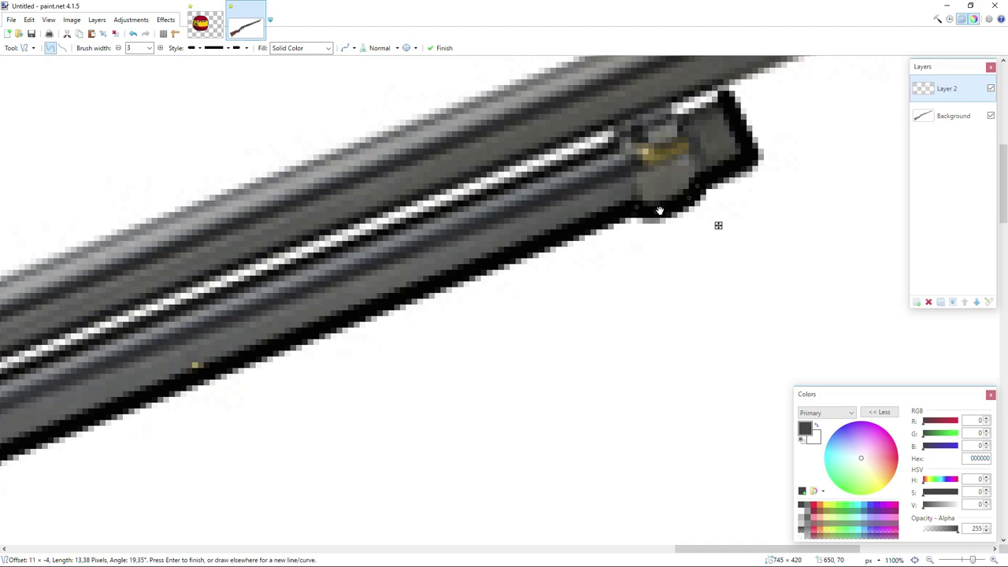
Outline the narrow gap between the barrel and magazine tube, closing it at the fore-end band.
{"action": "scroll", "coordinate": [658, 214], "scroll_direction": "down", "scroll_amount": 2, "text": "ctrl"}
{"action": "scroll", "coordinate": [609, 162], "scroll_direction": "up", "scroll_amount": 5, "text": "ctrl"}
{"action": "mouse_move", "coordinate": [616, 154]}
{"action": "left_mouse_down"}
{"action": "mouse_move", "coordinate": [541, 197]}
{"action": "mouse_move", "coordinate": [458, 267]}
{"action": "left_mouse_up"}
{"action": "scroll", "coordinate": [614, 167], "scroll_direction": "down", "scroll_amount": 8, "text": "ctrl"}
{"action": "scroll", "coordinate": [541, 198], "scroll_direction": "up", "scroll_amount": 6, "text": "ctrl"}
{"action": "scroll", "coordinate": [537, 201], "scroll_direction": "up", "scroll_amount": 4, "text": "ctrl"}
{"action": "left_click_drag", "start_coordinate": [489, 318], "coordinate": [456, 270]}
{"action": "scroll", "coordinate": [456, 270], "scroll_direction": "down", "scroll_amount": 8, "text": "ctrl"}
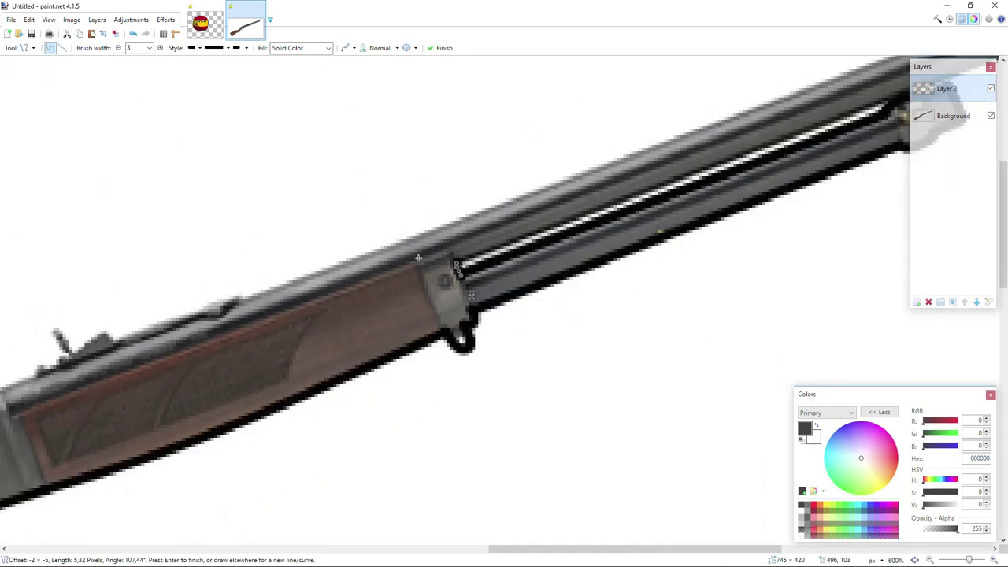
Outline the front sight and trace the barrel's upper edge back toward the rear sight.
{"action": "scroll", "coordinate": [598, 270], "scroll_direction": "up", "scroll_amount": 6, "text": "ctrl"}
{"action": "mouse_move", "coordinate": [438, 143]}
{"action": "left_mouse_down"}
{"action": "mouse_move", "coordinate": [483, 241]}
{"action": "mouse_move", "coordinate": [556, 187]}
{"action": "left_mouse_up"}
{"action": "mouse_move", "coordinate": [442, 141]}
{"action": "left_mouse_down"}
{"action": "mouse_move", "coordinate": [367, 184]}
{"action": "mouse_move", "coordinate": [388, 257]}
{"action": "mouse_move", "coordinate": [649, 175]}
{"action": "left_mouse_up"}
{"action": "scroll", "coordinate": [535, 230], "scroll_direction": "down", "scroll_amount": 5, "text": "ctrl"}
{"action": "scroll", "coordinate": [650, 176], "scroll_direction": "down", "scroll_amount": 4, "text": "ctrl"}
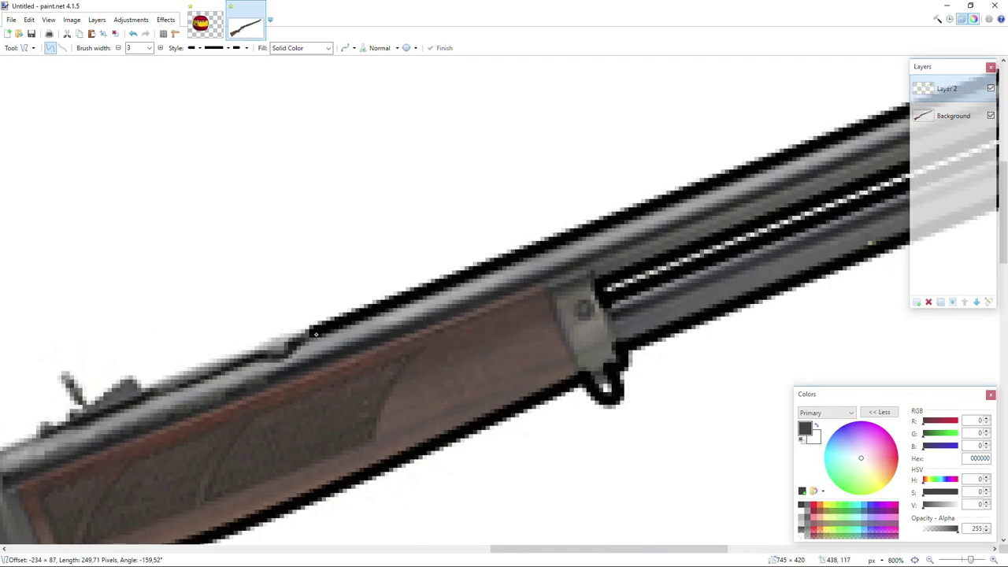
Continue the barrel's upper outline to the rear sight and trace the sight's raised leaf.
{"action": "scroll", "coordinate": [299, 358], "scroll_direction": "up", "scroll_amount": 4, "text": "ctrl"}
{"action": "scroll", "coordinate": [246, 368], "scroll_direction": "up", "scroll_amount": 4, "text": "ctrl"}
{"action": "left_click_drag", "start_coordinate": [281, 367], "coordinate": [346, 317]}
{"action": "mouse_move", "coordinate": [228, 316]}
{"action": "left_mouse_down"}
{"action": "mouse_move", "coordinate": [279, 368]}
{"action": "mouse_move", "coordinate": [232, 320]}
{"action": "mouse_move", "coordinate": [220, 330]}
{"action": "left_mouse_up"}
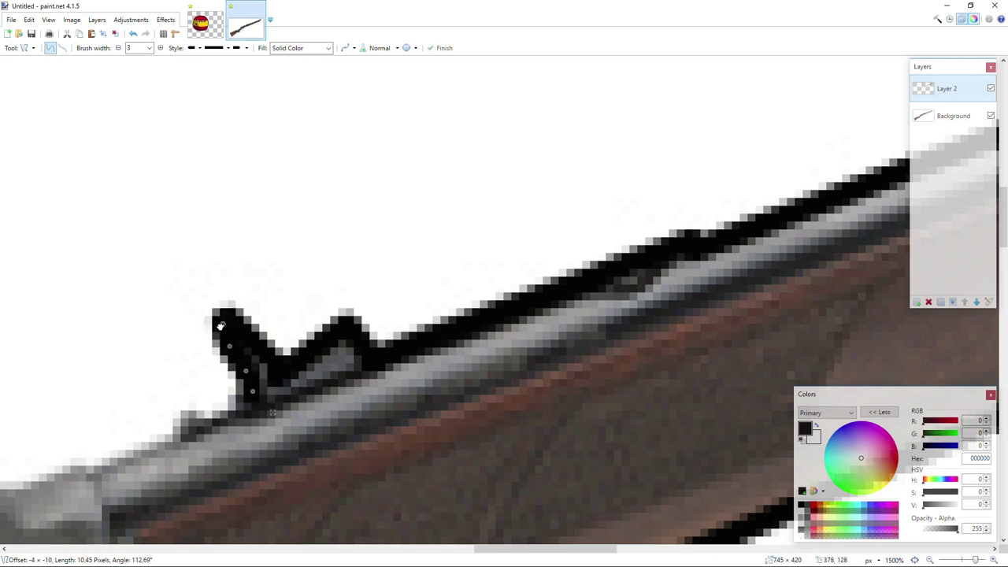
Trace the upper outline from the rear sight back along the barrel and the receiver's top edge.
{"action": "scroll", "coordinate": [220, 330], "scroll_direction": "down", "scroll_amount": 3, "text": "ctrl"}
{"action": "scroll", "coordinate": [363, 362], "scroll_direction": "up", "scroll_amount": 2, "text": "ctrl"}
{"action": "left_click_drag", "start_coordinate": [318, 358], "coordinate": [176, 417]}
{"action": "scroll", "coordinate": [340, 347], "scroll_direction": "down", "scroll_amount": 6, "text": "ctrl"}
{"action": "scroll", "coordinate": [339, 347], "scroll_direction": "up", "scroll_amount": 5, "text": "ctrl"}
{"action": "left_click_drag", "start_coordinate": [565, 279], "coordinate": [502, 297]}
{"action": "mouse_move", "coordinate": [85, 460]}
{"action": "left_mouse_down"}
{"action": "mouse_move", "coordinate": [474, 327]}
{"action": "mouse_move", "coordinate": [505, 297]}
{"action": "left_mouse_up"}
{"action": "scroll", "coordinate": [505, 297], "scroll_direction": "down", "scroll_amount": 6, "text": "ctrl"}
{"action": "scroll", "coordinate": [334, 386], "scroll_direction": "up", "scroll_amount": 4, "text": "ctrl"}
Outline the butt pad's rear edge from toe to heel with a slightly curved black line.
{"action": "scroll", "coordinate": [520, 259], "scroll_direction": "down", "scroll_amount": 5, "text": "ctrl"}
{"action": "scroll", "coordinate": [300, 467], "scroll_direction": "up", "scroll_amount": 6, "text": "ctrl"}
{"action": "left_click_drag", "start_coordinate": [302, 472], "coordinate": [155, 127]}
{"action": "left_click_drag", "start_coordinate": [207, 244], "coordinate": [219, 239]}
{"action": "left_click_drag", "start_coordinate": [253, 357], "coordinate": [275, 353]}
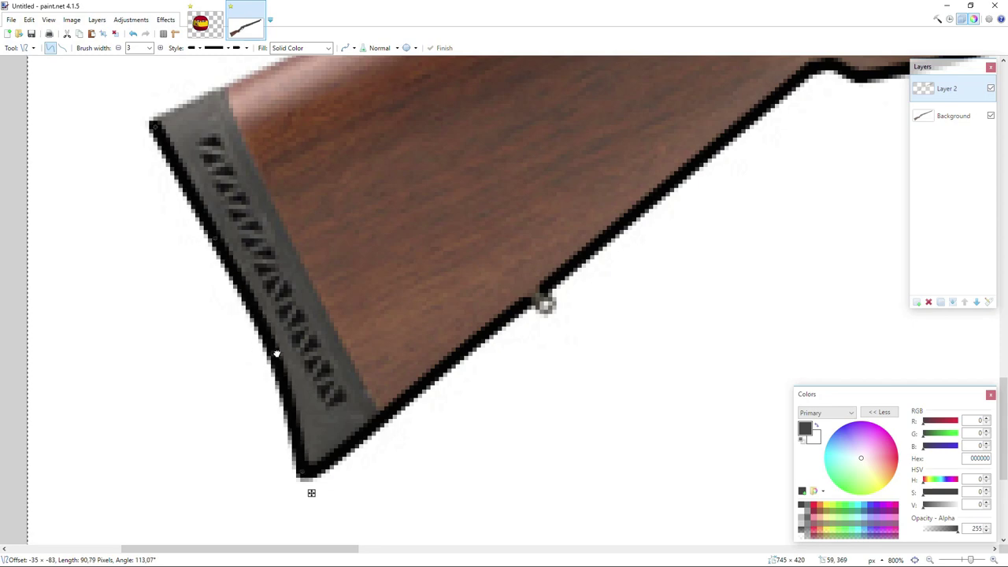
Trace the stock's upper edge from the butt's heel to the comb with a black line bent to fit.
{"action": "scroll", "coordinate": [276, 354], "scroll_direction": "down", "scroll_amount": 4, "text": "ctrl"}
{"action": "scroll", "coordinate": [565, 146], "scroll_direction": "up", "scroll_amount": 3, "text": "ctrl"}
{"action": "left_click_drag", "start_coordinate": [540, 156], "coordinate": [55, 372]}
{"action": "left_click_drag", "start_coordinate": [215, 301], "coordinate": [218, 298]}
{"action": "left_click_drag", "start_coordinate": [379, 227], "coordinate": [381, 224]}
Trace the dip between the stock's comb and wrist with a curved black line.
{"action": "scroll", "coordinate": [436, 204], "scroll_direction": "down", "scroll_amount": 3, "text": "ctrl"}
{"action": "scroll", "coordinate": [541, 155], "scroll_direction": "up", "scroll_amount": 5, "text": "ctrl"}
{"action": "left_click_drag", "start_coordinate": [633, 166], "coordinate": [439, 204]}
{"action": "left_click_drag", "start_coordinate": [504, 191], "coordinate": [502, 208]}
{"action": "mouse_move", "coordinate": [569, 179]}
{"action": "left_mouse_down"}
{"action": "mouse_move", "coordinate": [576, 198]}
{"action": "mouse_move", "coordinate": [563, 204]}
{"action": "left_mouse_up"}
{"action": "mouse_move", "coordinate": [502, 208]}
{"action": "left_mouse_down"}
{"action": "mouse_move", "coordinate": [520, 218]}
{"action": "mouse_move", "coordinate": [562, 206]}
{"action": "left_mouse_up"}
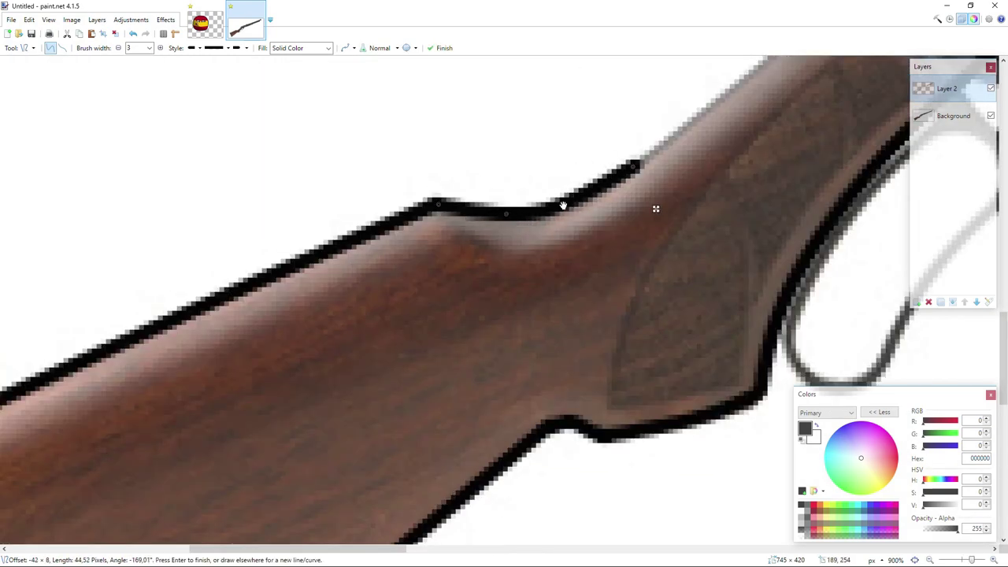
Outline the wrist's upper edge up to the receiver and trace the receiver's curved rear edge.
{"action": "scroll", "coordinate": [563, 205], "scroll_direction": "down", "scroll_amount": 6, "text": "ctrl"}
{"action": "scroll", "coordinate": [693, 126], "scroll_direction": "up", "scroll_amount": 6, "text": "ctrl"}
{"action": "left_click_drag", "start_coordinate": [576, 146], "coordinate": [354, 331]}
{"action": "scroll", "coordinate": [353, 330], "scroll_direction": "down", "scroll_amount": 5, "text": "ctrl"}
{"action": "scroll", "coordinate": [481, 201], "scroll_direction": "up", "scroll_amount": 7, "text": "ctrl"}
{"action": "left_click_drag", "start_coordinate": [463, 213], "coordinate": [365, 376]}
{"action": "left_click_drag", "start_coordinate": [398, 321], "coordinate": [415, 333]}
Outline the trigger guard's outer edge from the lever loop up to the receiver's underside with curved black lines.
{"action": "scroll", "coordinate": [475, 395], "scroll_direction": "down", "scroll_amount": 6, "text": "ctrl"}
{"action": "scroll", "coordinate": [575, 299], "scroll_direction": "up", "scroll_amount": 1, "text": "ctrl"}
{"action": "scroll", "coordinate": [575, 299], "scroll_direction": "up", "scroll_amount": 5, "text": "ctrl"}
{"action": "mouse_move", "coordinate": [643, 244]}
{"action": "left_mouse_down"}
{"action": "mouse_move", "coordinate": [425, 463]}
{"action": "mouse_move", "coordinate": [440, 456]}
{"action": "left_mouse_up"}
{"action": "left_click_drag", "start_coordinate": [506, 386], "coordinate": [535, 423]}
{"action": "left_click_drag", "start_coordinate": [574, 316], "coordinate": [561, 363]}
{"action": "left_click_drag", "start_coordinate": [641, 246], "coordinate": [601, 318]}
{"action": "left_click_drag", "start_coordinate": [644, 245], "coordinate": [604, 293]}
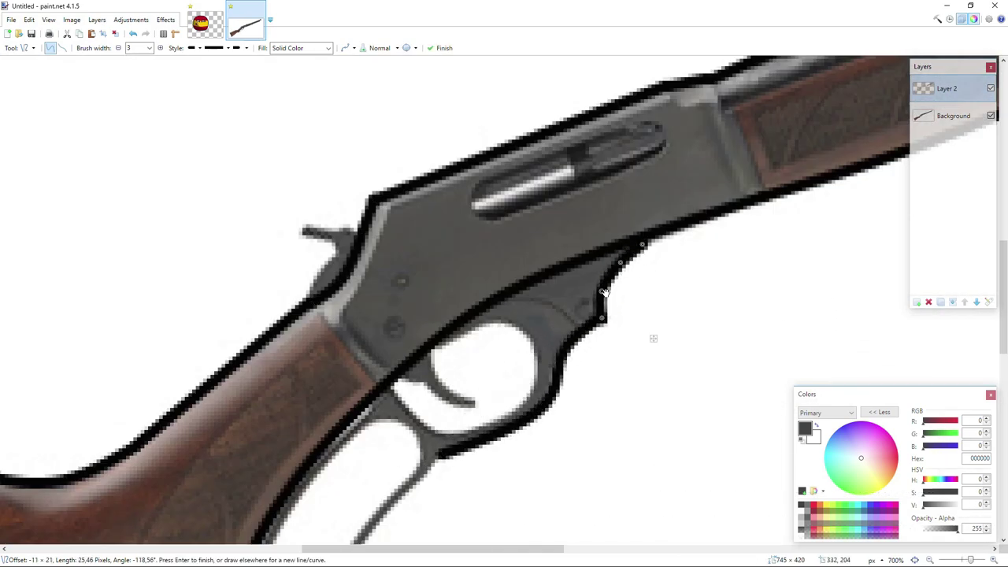
Outline the trigger guard's inner opening and the trigger with curved black lines.
{"action": "left_click_drag", "start_coordinate": [653, 338], "coordinate": [778, 193]}
{"action": "mouse_move", "coordinate": [549, 288]}
{"action": "left_mouse_down"}
{"action": "mouse_move", "coordinate": [498, 274]}
{"action": "mouse_move", "coordinate": [560, 314]}
{"action": "left_mouse_up"}
{"action": "scroll", "coordinate": [504, 351], "scroll_direction": "down", "scroll_amount": 7}
{"action": "scroll", "coordinate": [520, 346], "scroll_direction": "up", "scroll_amount": 9}
{"action": "left_click_drag", "start_coordinate": [636, 298], "coordinate": [642, 299]}
{"action": "left_click_drag", "start_coordinate": [660, 243], "coordinate": [695, 261]}
{"action": "left_click_drag", "start_coordinate": [707, 202], "coordinate": [558, 193]}
{"action": "left_click_drag", "start_coordinate": [648, 203], "coordinate": [640, 158]}
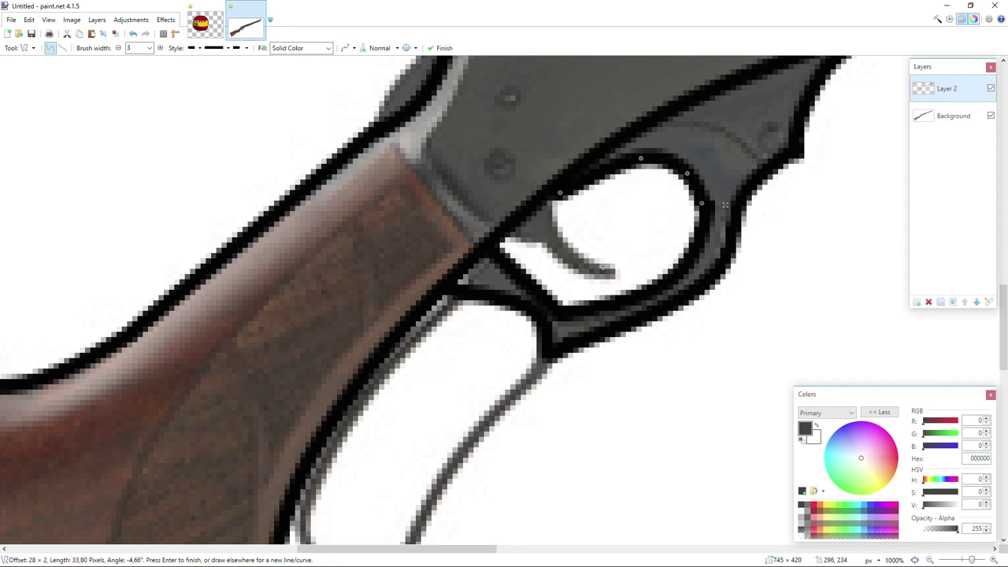
{"action": "left_click_drag", "start_coordinate": [539, 250], "coordinate": [542, 243]}
Trace the small rear sling swivel on the stock's underside in black.
{"action": "scroll", "coordinate": [590, 281], "scroll_direction": "down", "scroll_amount": 6}
{"action": "scroll", "coordinate": [589, 282], "scroll_direction": "up", "scroll_amount": 4}
{"action": "scroll", "coordinate": [587, 283], "scroll_direction": "down", "scroll_amount": 6}
{"action": "scroll", "coordinate": [276, 417], "scroll_direction": "up", "scroll_amount": 8}
{"action": "left_click_drag", "start_coordinate": [273, 408], "coordinate": [294, 392]}
{"action": "left_click_drag", "start_coordinate": [287, 398], "coordinate": [295, 407]}
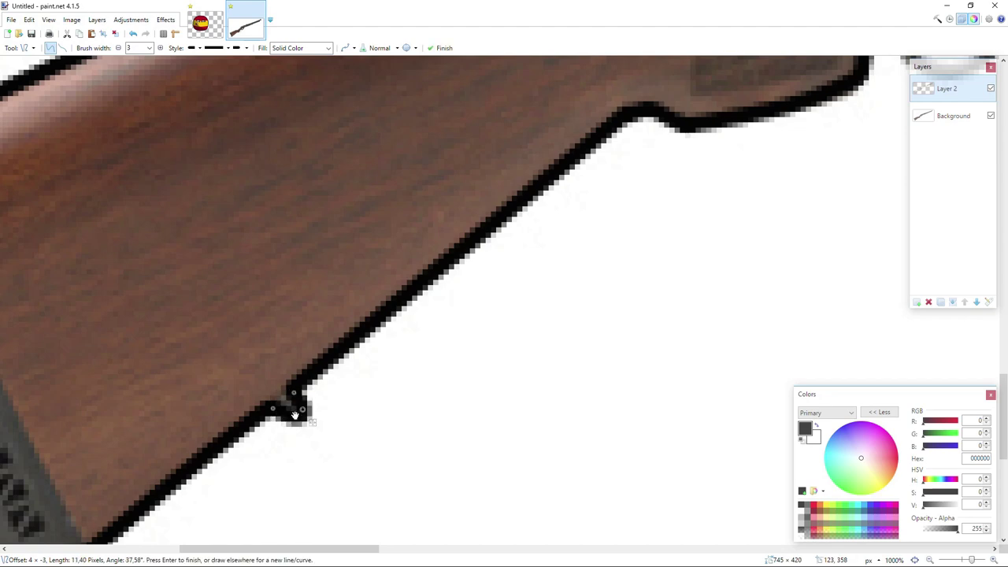
Draw a curved black line along the lever loop's outer side from the trigger guard to the loop's lower end.
{"action": "scroll", "coordinate": [305, 412], "scroll_direction": "down", "scroll_amount": 8}
{"action": "scroll", "coordinate": [525, 342], "scroll_direction": "up", "scroll_amount": 5}
{"action": "mouse_move", "coordinate": [523, 302]}
{"action": "left_mouse_down"}
{"action": "mouse_move", "coordinate": [416, 372]}
{"action": "mouse_move", "coordinate": [449, 401]}
{"action": "left_mouse_up"}
{"action": "left_click_drag", "start_coordinate": [486, 326], "coordinate": [500, 332]}
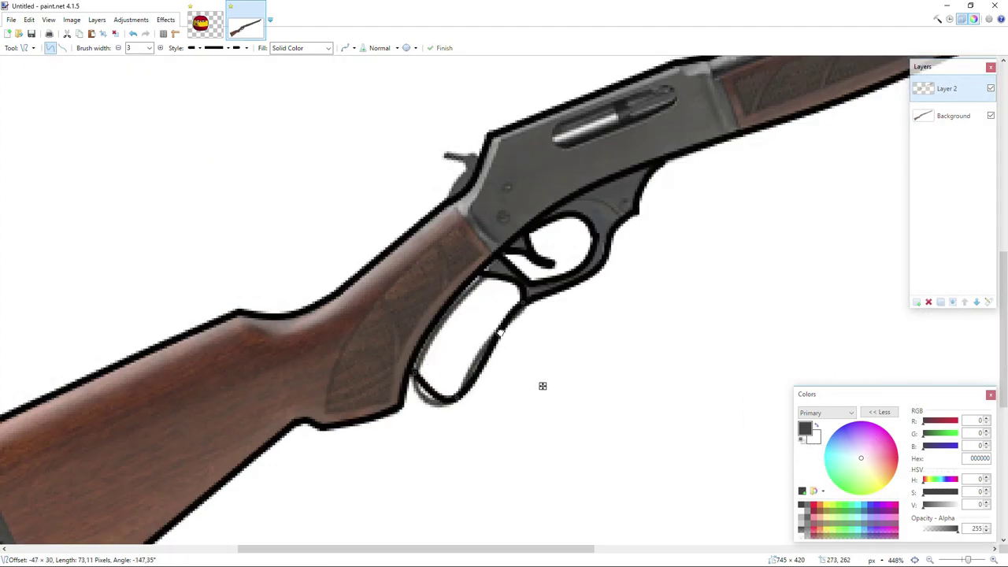
Finish the lever loop's outline with curved black lines along its stock side and lower end.
{"action": "scroll", "coordinate": [500, 335], "scroll_direction": "down", "scroll_amount": 3}
{"action": "scroll", "coordinate": [452, 374], "scroll_direction": "up", "scroll_amount": 8}
{"action": "mouse_move", "coordinate": [455, 472]}
{"action": "left_mouse_down"}
{"action": "mouse_move", "coordinate": [323, 336]}
{"action": "mouse_move", "coordinate": [456, 139]}
{"action": "left_mouse_up"}
{"action": "scroll", "coordinate": [322, 336], "scroll_direction": "down", "scroll_amount": 5}
{"action": "left_click_drag", "start_coordinate": [428, 222], "coordinate": [381, 225]}
{"action": "left_click_drag", "start_coordinate": [399, 305], "coordinate": [329, 338]}
{"action": "scroll", "coordinate": [460, 136], "scroll_direction": "down", "scroll_amount": 8}
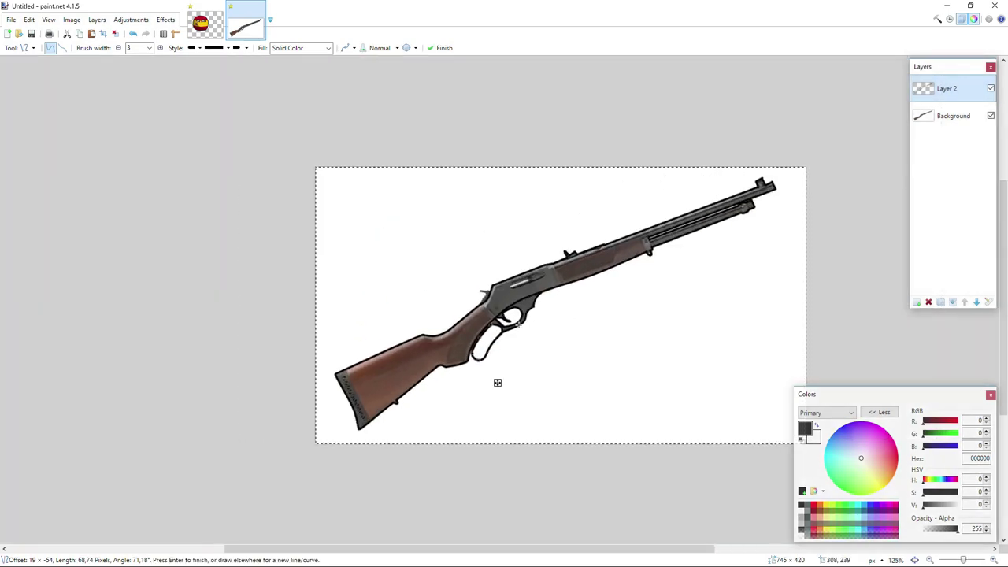
Outline the hammer behind the receiver, including its horizontal spur.
{"action": "scroll", "coordinate": [498, 383], "scroll_direction": "up", "scroll_amount": 9}
{"action": "left_click_drag", "start_coordinate": [433, 380], "coordinate": [502, 270]}
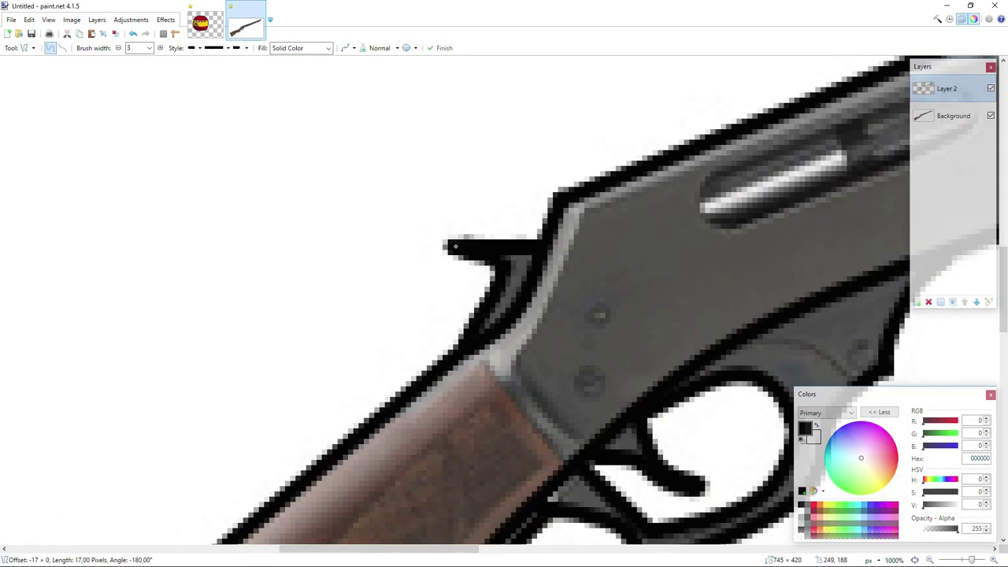
{"action": "scroll", "coordinate": [519, 246], "scroll_direction": "down", "scroll_amount": 8}
Add a new layer and draw a dark grey 444444 line along the joint between receiver and fore-end.
{"action": "left_click", "coordinate": [916, 302]}
{"action": "scroll", "coordinate": [504, 307], "scroll_direction": "up", "scroll_amount": 6}
{"action": "left_click_drag", "start_coordinate": [516, 345], "coordinate": [496, 296]}
{"action": "scroll", "coordinate": [543, 298], "scroll_direction": "up", "scroll_amount": 4}
{"action": "left_click", "coordinate": [933, 505]}
{"action": "scroll", "coordinate": [268, 396], "scroll_direction": "down", "scroll_amount": 3}
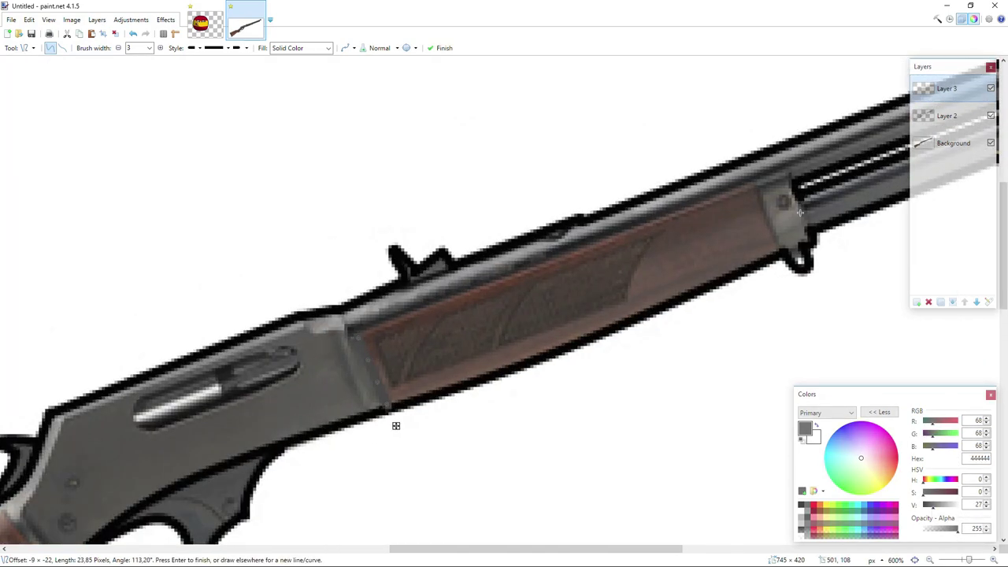
Draw dark grey lines along the fore-end band's rear edge and the wooden fore-end's upper edge.
{"action": "scroll", "coordinate": [448, 372], "scroll_direction": "up", "scroll_amount": 6}
{"action": "left_click_drag", "start_coordinate": [275, 457], "coordinate": [278, 463]}
{"action": "scroll", "coordinate": [277, 463], "scroll_direction": "down", "scroll_amount": 4}
{"action": "scroll", "coordinate": [734, 149], "scroll_direction": "up", "scroll_amount": 3}
{"action": "left_click_drag", "start_coordinate": [796, 268], "coordinate": [743, 148]}
{"action": "scroll", "coordinate": [465, 237], "scroll_direction": "down", "scroll_amount": 4}
{"action": "mouse_move", "coordinate": [21, 423]}
{"action": "left_mouse_down"}
{"action": "mouse_move", "coordinate": [465, 236]}
{"action": "mouse_move", "coordinate": [637, 184]}
{"action": "left_mouse_up"}
Draw dark grey lines along the joint between wrist and receiver and along the butt pad's inner edge.
{"action": "scroll", "coordinate": [636, 184], "scroll_direction": "down", "scroll_amount": 5}
{"action": "scroll", "coordinate": [398, 183], "scroll_direction": "up", "scroll_amount": 6}
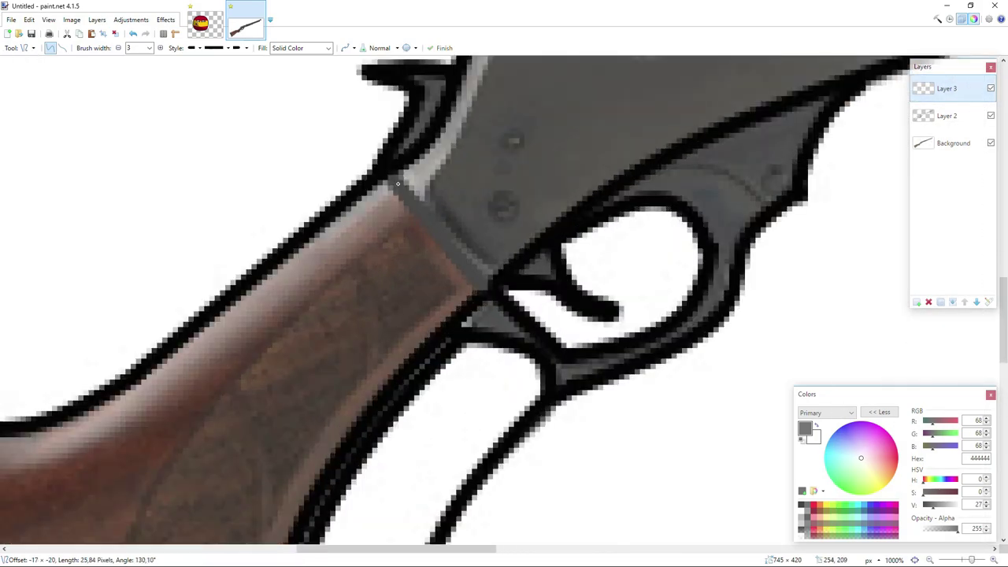
{"action": "scroll", "coordinate": [263, 415], "scroll_direction": "down", "scroll_amount": 5}
{"action": "scroll", "coordinate": [263, 416], "scroll_direction": "up", "scroll_amount": 7}
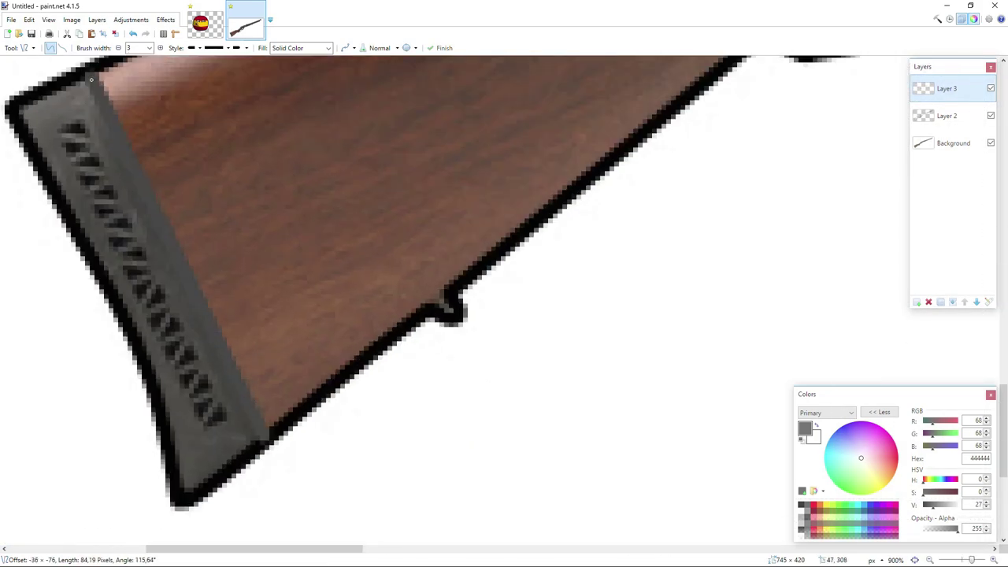
{"action": "scroll", "coordinate": [263, 415], "scroll_direction": "down", "scroll_amount": 6}
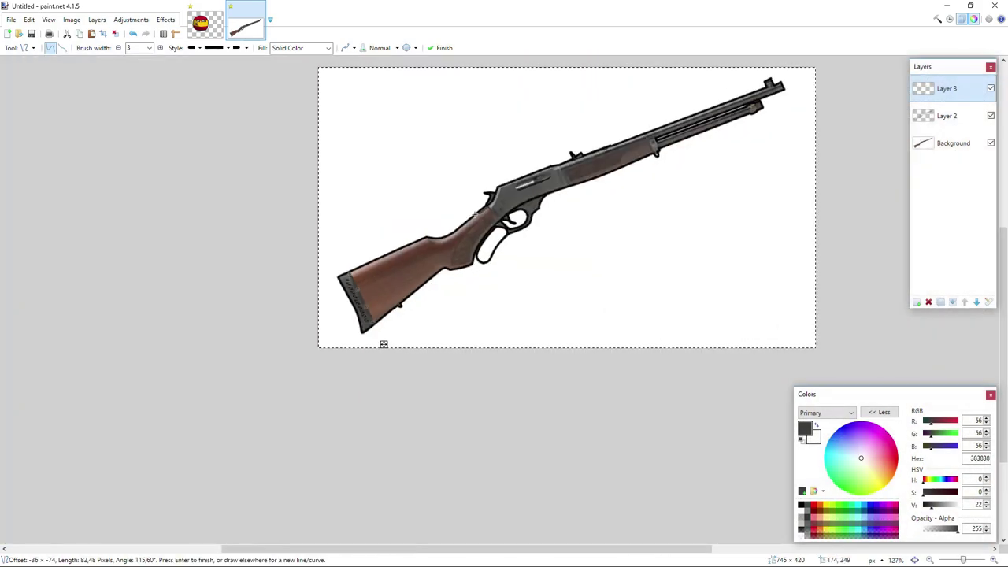
{"action": "scroll", "coordinate": [383, 342], "scroll_direction": "up", "scroll_amount": 5}
{"action": "key", "text": "f"}
{"action": "right_click", "coordinate": [431, 303]}
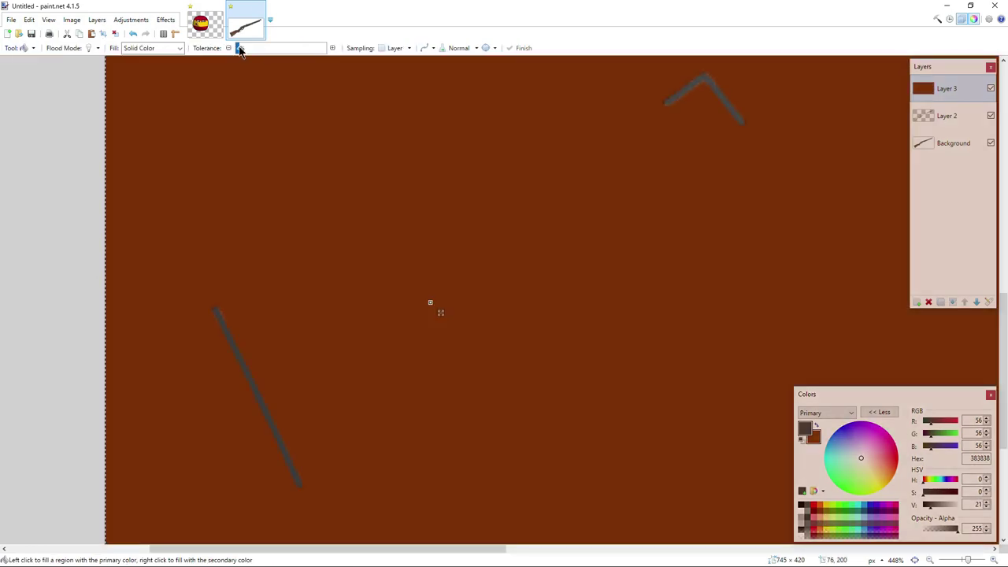
{"action": "left_click", "coordinate": [132, 34]}
Merge the grey line layer into Layer 2 and fill the stock and wooden fore-end with brown at 25% tolerance.
{"action": "right_click", "coordinate": [469, 297]}
{"action": "left_click", "coordinate": [265, 49]}
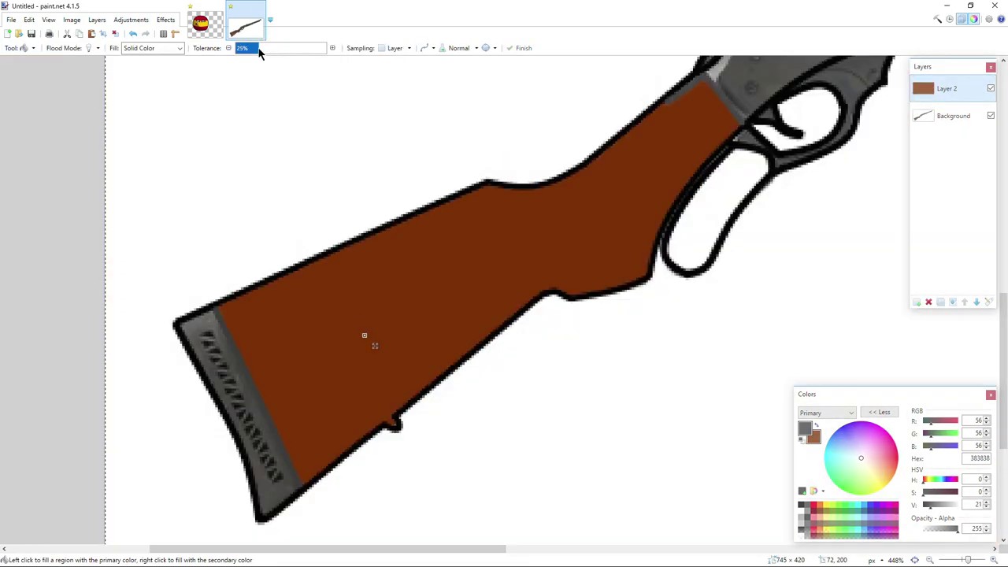
{"action": "scroll", "coordinate": [378, 336], "scroll_direction": "down", "scroll_amount": 5}
{"action": "scroll", "coordinate": [659, 186], "scroll_direction": "up", "scroll_amount": 4}
{"action": "right_click", "coordinate": [590, 241]}
{"action": "scroll", "coordinate": [589, 241], "scroll_direction": "down", "scroll_amount": 3}
{"action": "scroll", "coordinate": [201, 461], "scroll_direction": "up", "scroll_amount": 6}
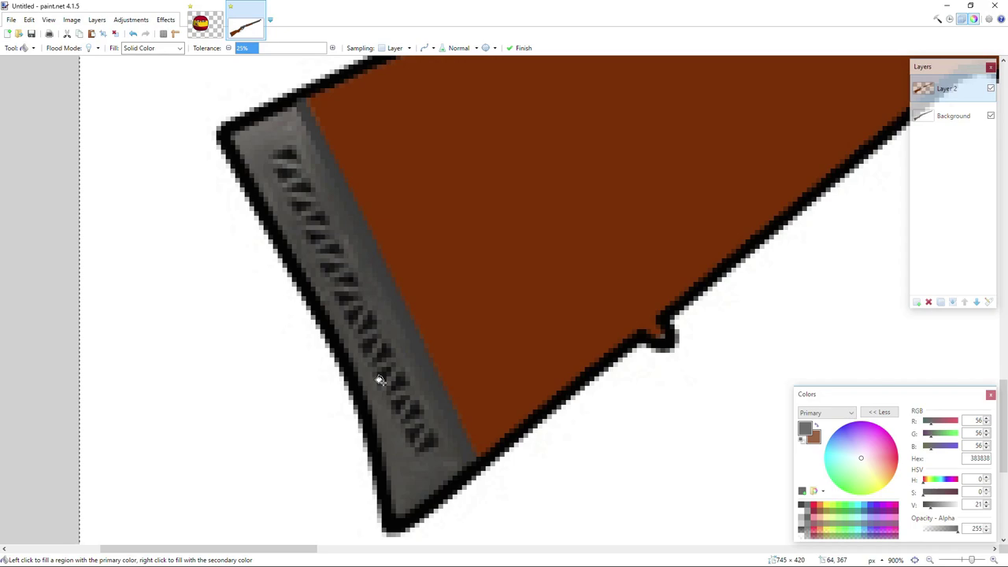
Fill the butt pad, receiver and barrel with dark grey 383838.
{"action": "scroll", "coordinate": [380, 380], "scroll_direction": "down", "scroll_amount": 5}
{"action": "left_click", "coordinate": [479, 315]}
{"action": "scroll", "coordinate": [472, 311], "scroll_direction": "down", "scroll_amount": 3}
{"action": "scroll", "coordinate": [457, 286], "scroll_direction": "up", "scroll_amount": 7}
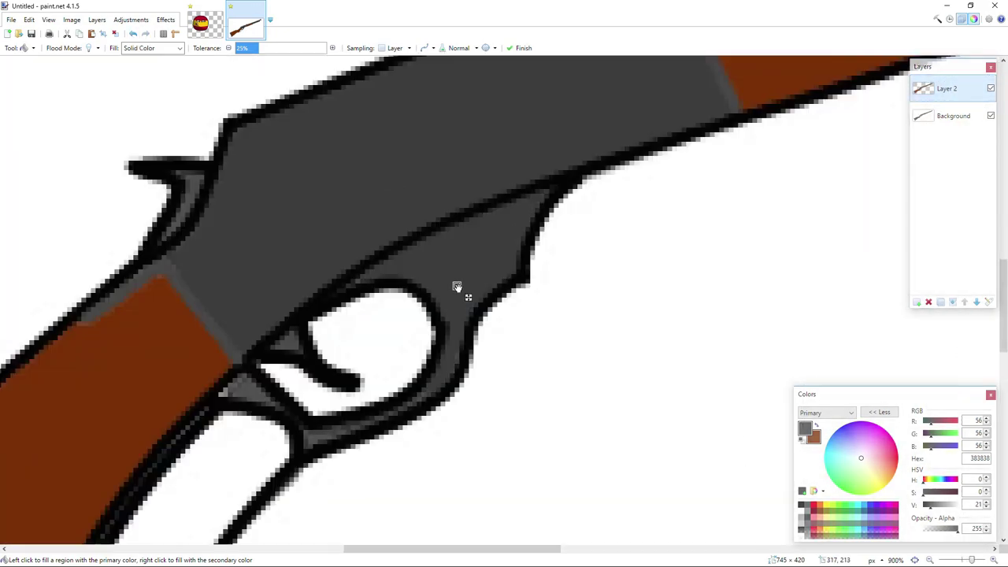
Hide the Background layer and fill the trigger guard and adjoining lever sections with dark grey 383838 at 31% tolerance.
{"action": "scroll", "coordinate": [345, 435], "scroll_direction": "up", "scroll_amount": 3}
{"action": "left_click", "coordinate": [317, 441]}
{"action": "left_click", "coordinate": [991, 116]}
{"action": "scroll", "coordinate": [405, 397], "scroll_direction": "up", "scroll_amount": 3}
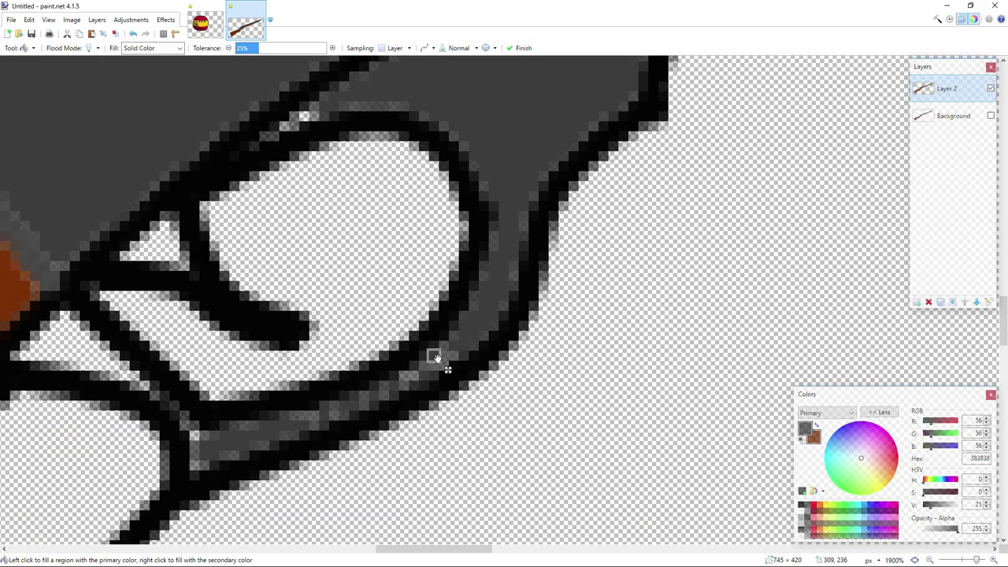
{"action": "left_click_drag", "start_coordinate": [270, 49], "coordinate": [287, 49]}
{"action": "scroll", "coordinate": [367, 189], "scroll_direction": "down", "scroll_amount": 4}
{"action": "left_click", "coordinate": [133, 33]}
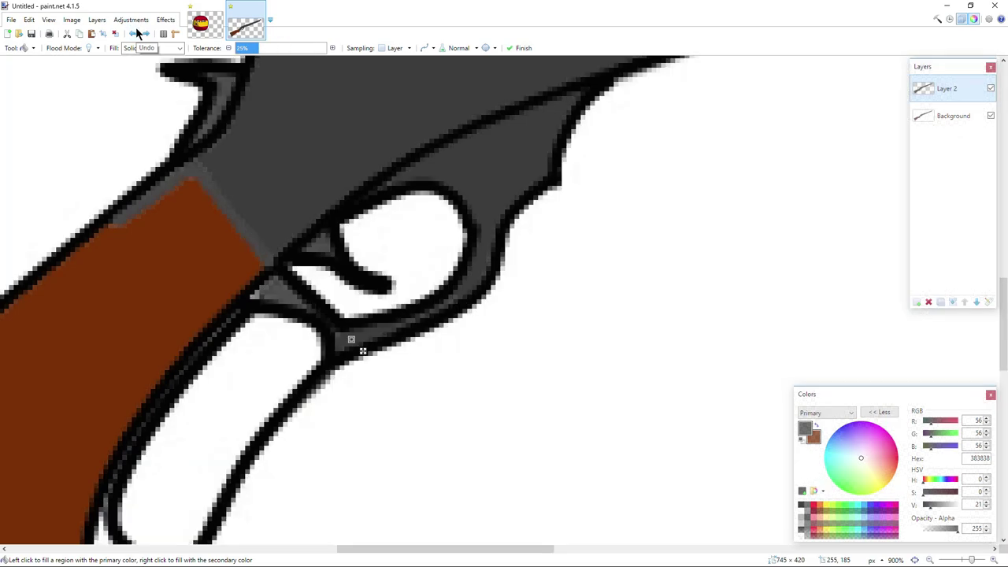
{"action": "key", "text": "ctrl+y"}
{"action": "scroll", "coordinate": [344, 333], "scroll_direction": "up", "scroll_amount": 4}
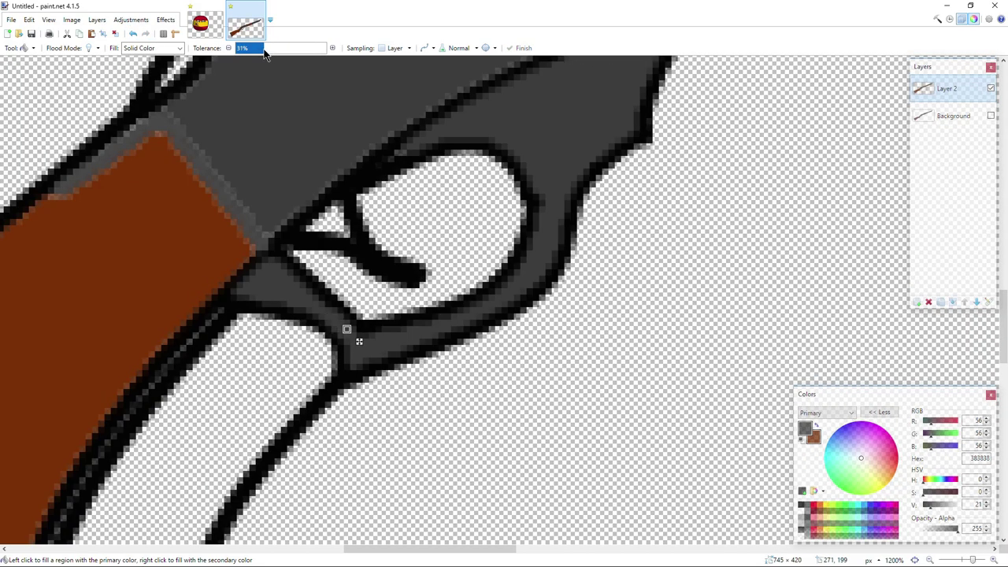
Fill the hammer and the remaining small gaps with dark grey 383838, adjusting the fill tolerance up to 52%.
{"action": "scroll", "coordinate": [344, 333], "scroll_direction": "down", "scroll_amount": 8}
{"action": "scroll", "coordinate": [449, 288], "scroll_direction": "up", "scroll_amount": 6}
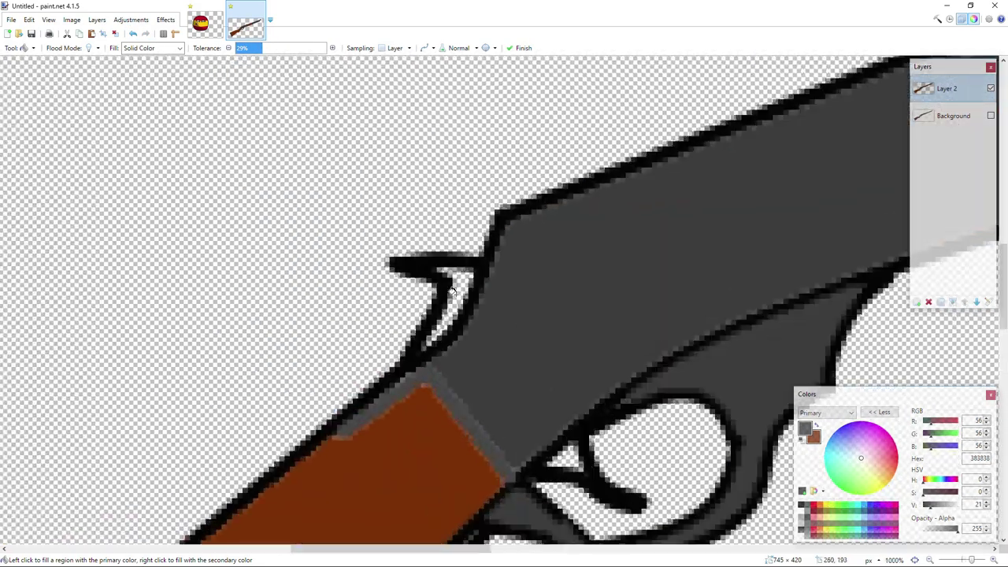
{"action": "left_click_drag", "start_coordinate": [285, 49], "coordinate": [283, 49]}
{"action": "scroll", "coordinate": [557, 187], "scroll_direction": "down", "scroll_amount": 7}
{"action": "scroll", "coordinate": [614, 242], "scroll_direction": "up", "scroll_amount": 6}
{"action": "left_click", "coordinate": [484, 216]}
{"action": "left_click", "coordinate": [248, 49]}
{"action": "left_click", "coordinate": [133, 34]}
{"action": "left_click", "coordinate": [133, 35]}
{"action": "scroll", "coordinate": [606, 215], "scroll_direction": "down", "scroll_amount": 6}
Paint two rows of small dark marks on the butt pad with a 2 px Paintbrush, checking against the reference picture.
{"action": "left_click", "coordinate": [991, 116]}
{"action": "left_click", "coordinate": [991, 89]}
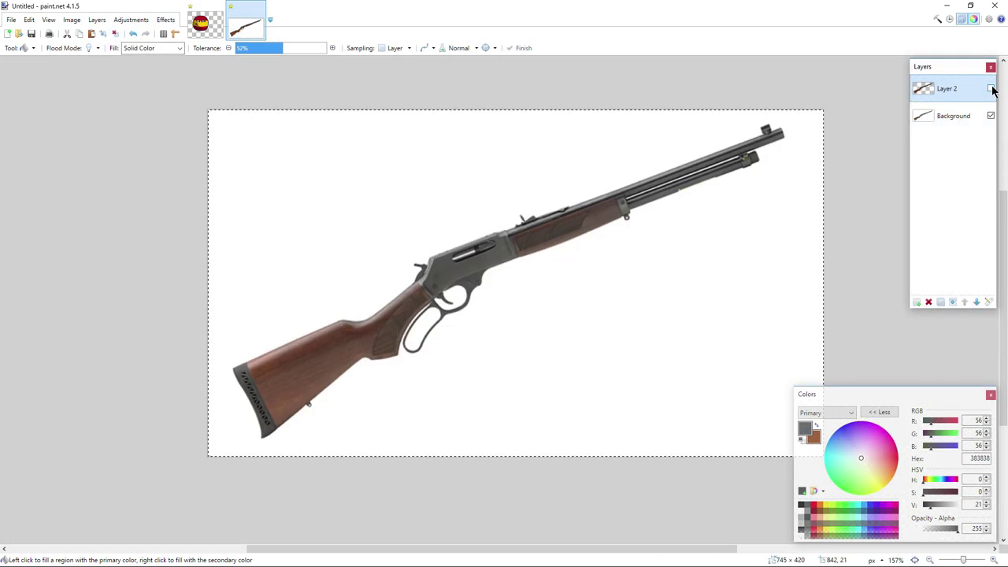
{"action": "scroll", "coordinate": [572, 220], "scroll_direction": "up", "scroll_amount": 5}
{"action": "key", "text": "b"}
{"action": "scroll", "coordinate": [536, 222], "scroll_direction": "down", "scroll_amount": 5}
{"action": "scroll", "coordinate": [126, 441], "scroll_direction": "up", "scroll_amount": 8}
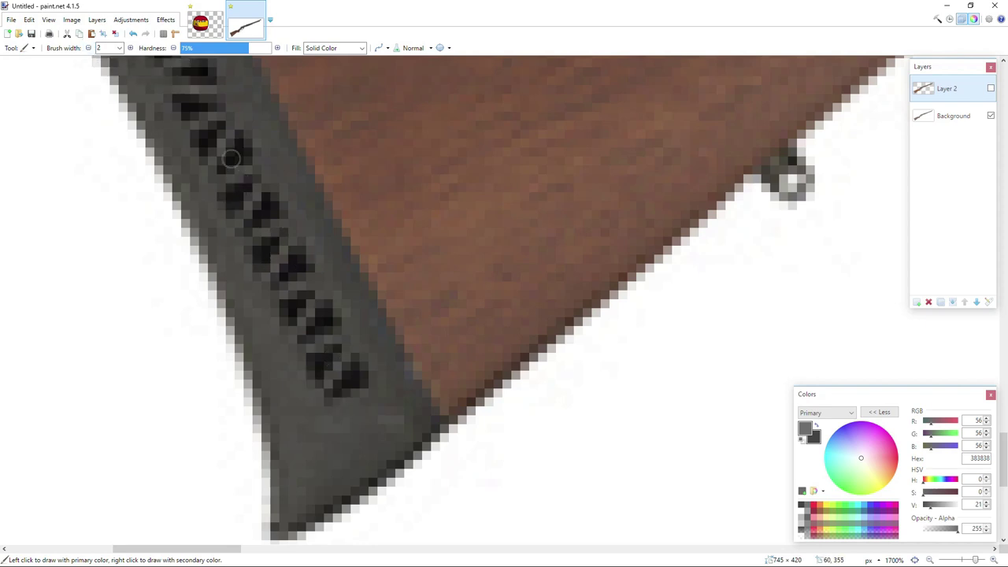
{"action": "scroll", "coordinate": [231, 158], "scroll_direction": "up", "scroll_amount": 5}
{"action": "scroll", "coordinate": [94, 207], "scroll_direction": "down", "scroll_amount": 2}
{"action": "left_click", "coordinate": [991, 88]}
{"action": "left_click", "coordinate": [991, 88]}
{"action": "left_click", "coordinate": [991, 88]}
{"action": "left_click", "coordinate": [991, 88]}
{"action": "left_click", "coordinate": [991, 88]}
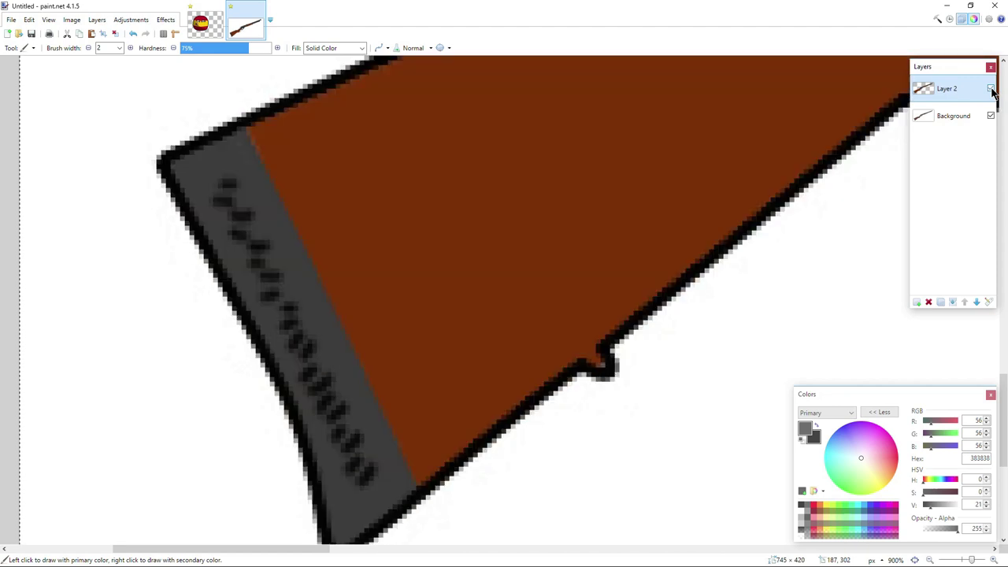
{"action": "left_click", "coordinate": [991, 88]}
{"action": "left_click", "coordinate": [991, 89]}
Paint over the brown inside the sling stud under the stock with dark grey 383838, using a 4 px brush.
{"action": "scroll", "coordinate": [559, 362], "scroll_direction": "up", "scroll_amount": 4}
{"action": "left_click_drag", "start_coordinate": [547, 355], "coordinate": [542, 359]}
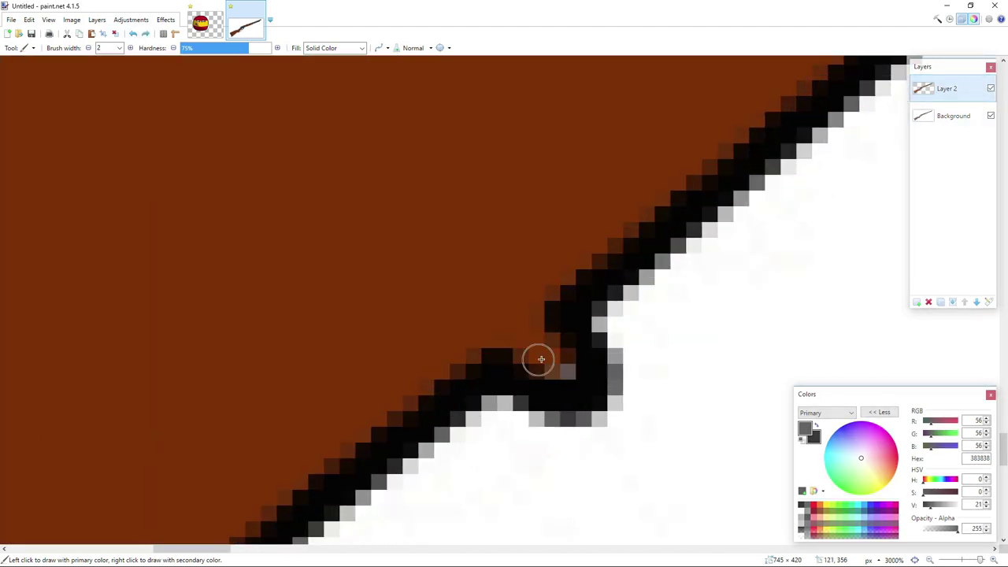
{"action": "left_click", "coordinate": [130, 48]}
{"action": "left_click", "coordinate": [130, 49]}
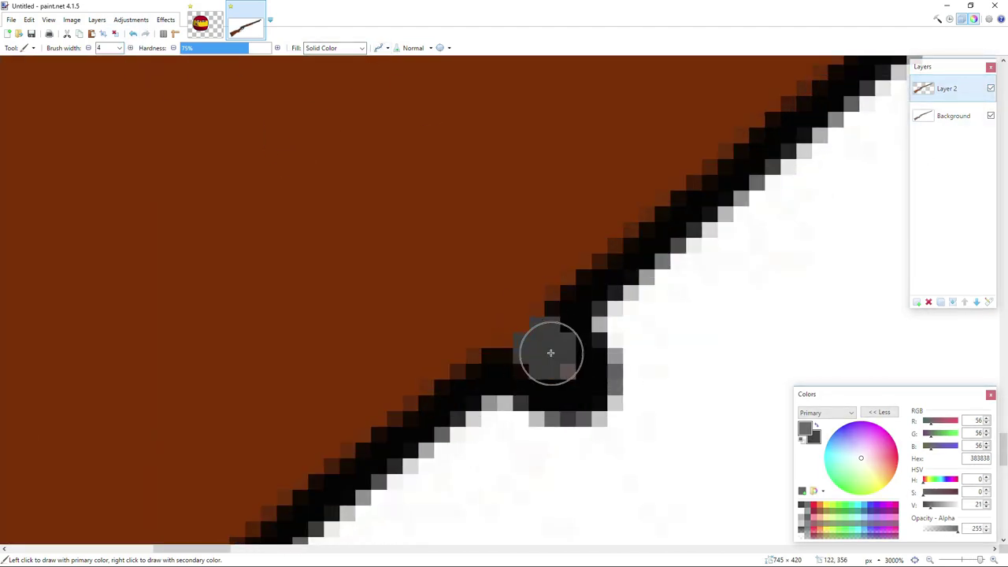
{"action": "scroll", "coordinate": [552, 356], "scroll_direction": "down", "scroll_amount": 8}
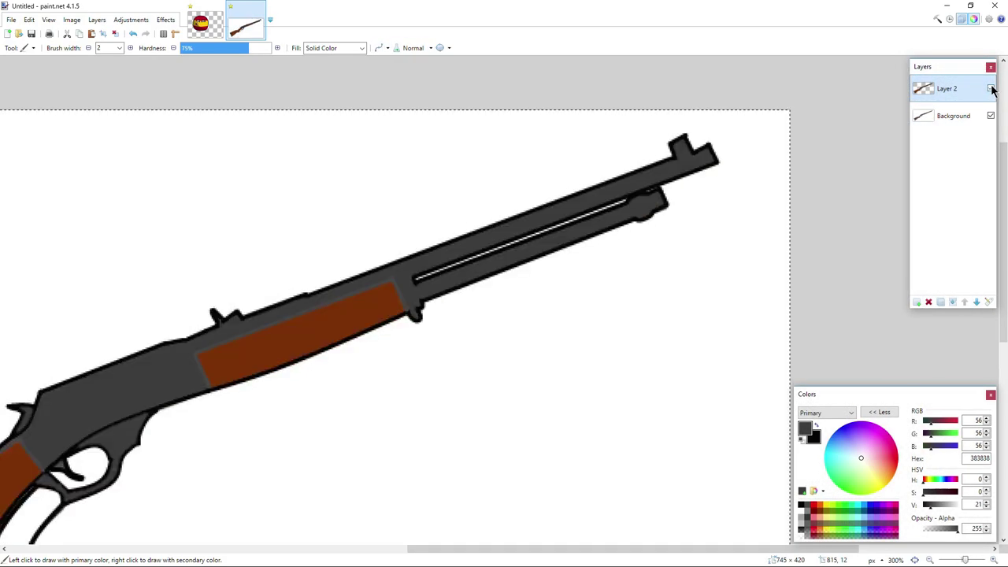
{"action": "scroll", "coordinate": [203, 351], "scroll_direction": "up", "scroll_amount": 6}
{"action": "left_click", "coordinate": [27, 49]}
{"action": "left_click", "coordinate": [36, 276]}
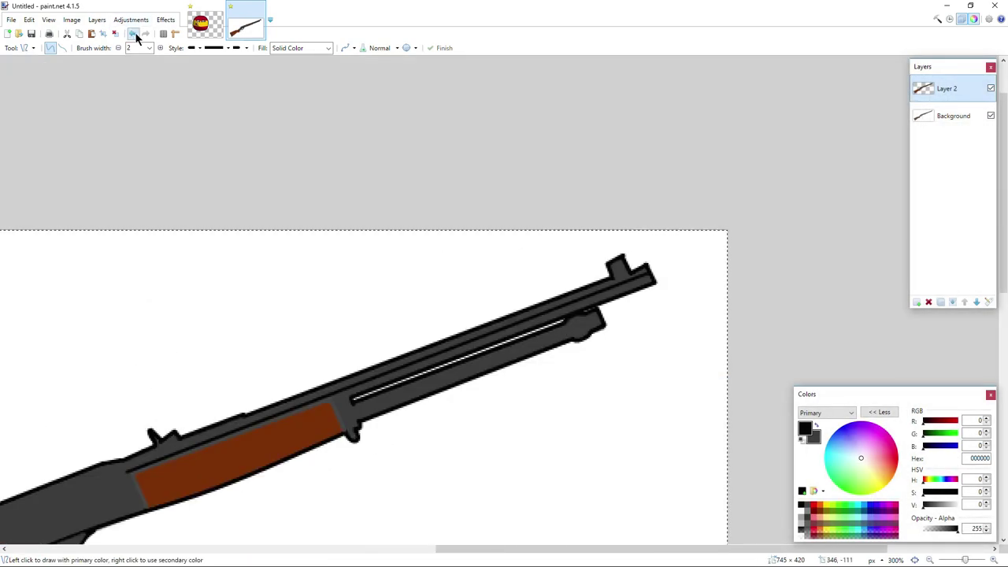
{"action": "left_click", "coordinate": [135, 36]}
{"action": "left_click", "coordinate": [991, 89]}
{"action": "left_click", "coordinate": [135, 35]}
{"action": "left_click", "coordinate": [135, 34]}
{"action": "left_click", "coordinate": [991, 89]}
Draw 2 px lines in 191919 along the barrel above the fore-end and down the joint between receiver and fore-end.
{"action": "scroll", "coordinate": [139, 475], "scroll_direction": "up", "scroll_amount": 5}
{"action": "left_click_drag", "start_coordinate": [121, 463], "coordinate": [797, 202]}
{"action": "scroll", "coordinate": [129, 462], "scroll_direction": "down", "scroll_amount": 4}
{"action": "scroll", "coordinate": [800, 202], "scroll_direction": "up", "scroll_amount": 4}
{"action": "scroll", "coordinate": [804, 202], "scroll_direction": "down", "scroll_amount": 4}
{"action": "left_click_drag", "start_coordinate": [936, 507], "coordinate": [927, 507]}
{"action": "scroll", "coordinate": [142, 504], "scroll_direction": "up", "scroll_amount": 5}
{"action": "left_click_drag", "start_coordinate": [392, 464], "coordinate": [336, 348]}
{"action": "scroll", "coordinate": [336, 351], "scroll_direction": "down", "scroll_amount": 4}
{"action": "scroll", "coordinate": [320, 380], "scroll_direction": "up", "scroll_amount": 2}
{"action": "left_click", "coordinate": [30, 48]}
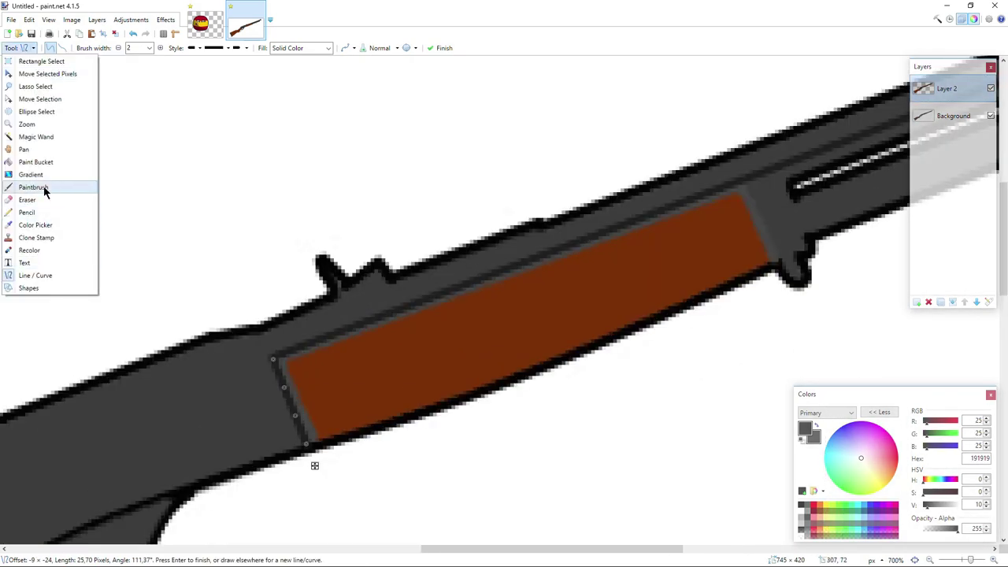
{"action": "left_click", "coordinate": [33, 187]}
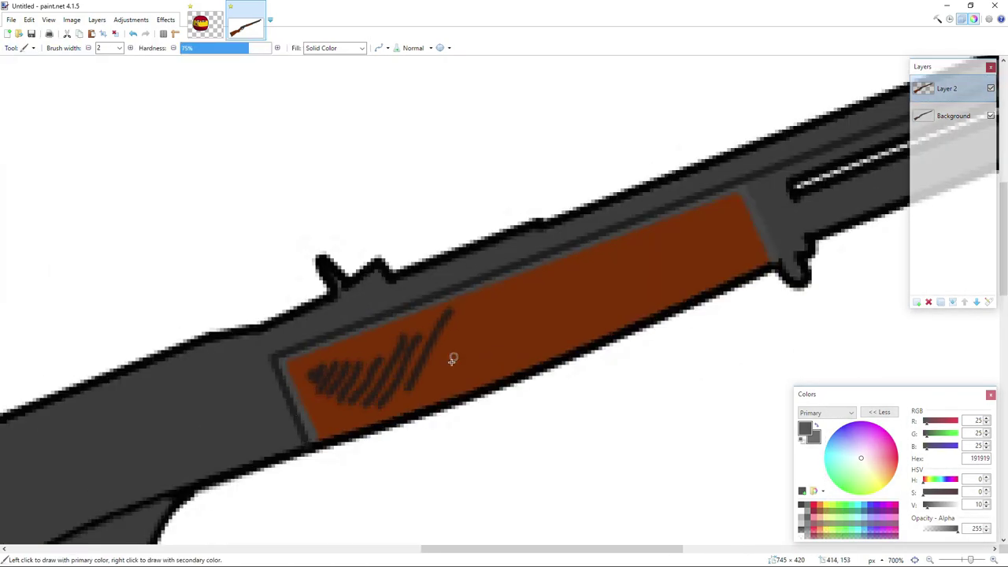
{"action": "left_click_drag", "start_coordinate": [553, 289], "coordinate": [534, 339]}
{"action": "left_click_drag", "start_coordinate": [648, 238], "coordinate": [618, 295]}
{"action": "scroll", "coordinate": [653, 367], "scroll_direction": "down", "scroll_amount": 3}
{"action": "scroll", "coordinate": [709, 252], "scroll_direction": "up", "scroll_amount": 2}
{"action": "left_click", "coordinate": [134, 34]}
{"action": "left_click", "coordinate": [134, 34]}
Hatch the whole wooden fore-end with slanted 2 px Paintbrush strokes in 191919.
{"action": "scroll", "coordinate": [272, 453], "scroll_direction": "up", "scroll_amount": 2}
{"action": "left_click_drag", "start_coordinate": [359, 433], "coordinate": [369, 418]}
{"action": "scroll", "coordinate": [360, 425], "scroll_direction": "up", "scroll_amount": 2}
{"action": "left_click_drag", "start_coordinate": [374, 447], "coordinate": [405, 407]}
{"action": "left_click_drag", "start_coordinate": [377, 470], "coordinate": [426, 404]}
{"action": "left_click_drag", "start_coordinate": [389, 487], "coordinate": [442, 407]}
{"action": "left_click_drag", "start_coordinate": [405, 493], "coordinate": [457, 395]}
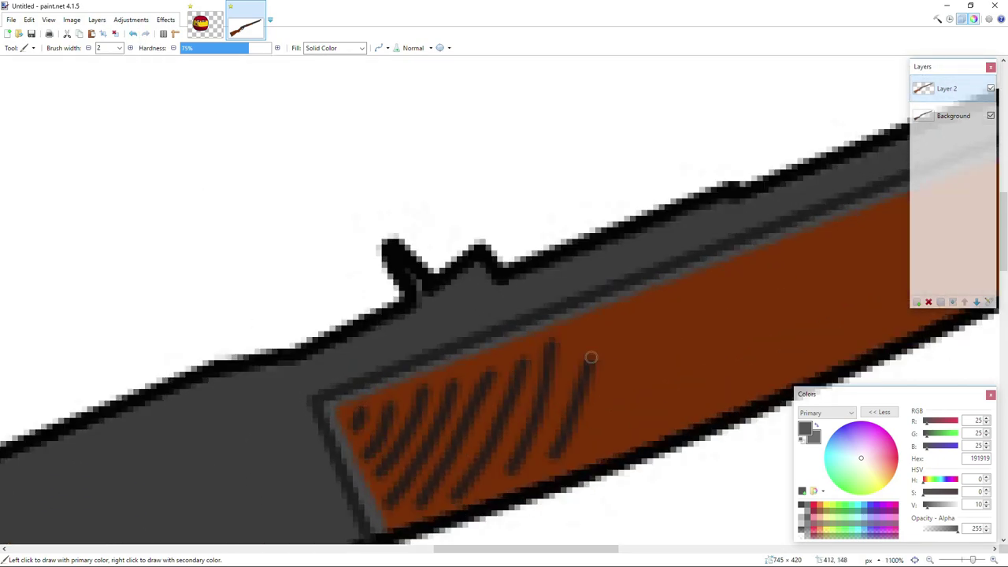
{"action": "left_click_drag", "start_coordinate": [565, 432], "coordinate": [598, 335]}
{"action": "left_click_drag", "start_coordinate": [600, 441], "coordinate": [638, 308]}
{"action": "left_click_drag", "start_coordinate": [634, 421], "coordinate": [670, 303]}
{"action": "left_click_drag", "start_coordinate": [668, 421], "coordinate": [697, 331]}
{"action": "scroll", "coordinate": [594, 339], "scroll_direction": "down", "scroll_amount": 2}
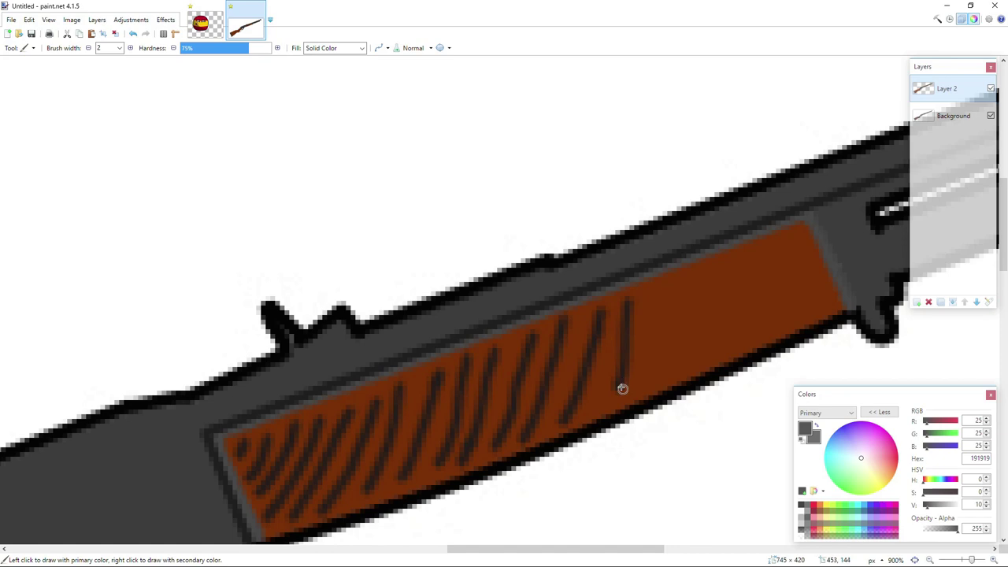
{"action": "left_click_drag", "start_coordinate": [820, 292], "coordinate": [817, 264]}
Paint a dark line along the joint between the butt pad and the stock.
{"action": "scroll", "coordinate": [817, 268], "scroll_direction": "down", "scroll_amount": 6}
{"action": "scroll", "coordinate": [311, 463], "scroll_direction": "up", "scroll_amount": 6}
{"action": "left_click_drag", "start_coordinate": [256, 392], "coordinate": [290, 458]}
{"action": "scroll", "coordinate": [291, 461], "scroll_direction": "down", "scroll_amount": 4}
{"action": "left_click_drag", "start_coordinate": [295, 158], "coordinate": [429, 429]}
{"action": "scroll", "coordinate": [430, 429], "scroll_direction": "down", "scroll_amount": 6}
Trace the ejection port's outline on the receiver in 111111 from the reference picture with the 2 px Paintbrush.
{"action": "scroll", "coordinate": [586, 317], "scroll_direction": "up", "scroll_amount": 6}
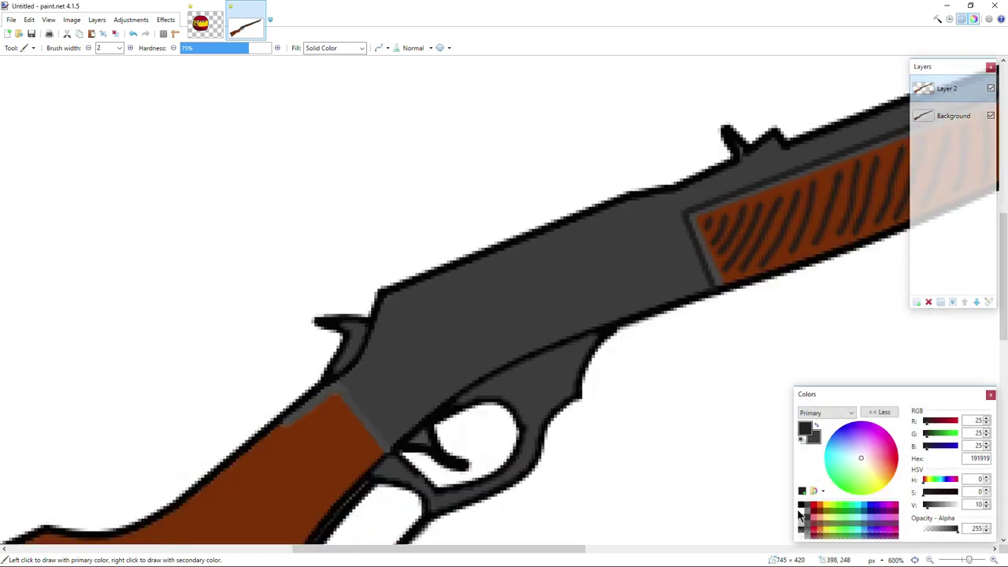
{"action": "left_click", "coordinate": [991, 88]}
{"action": "scroll", "coordinate": [505, 299], "scroll_direction": "up", "scroll_amount": 3}
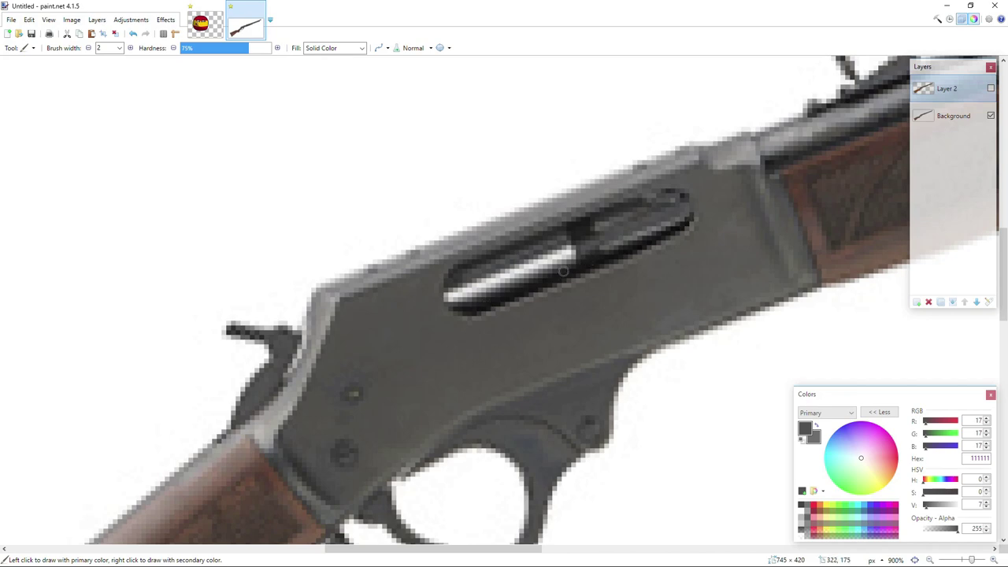
{"action": "left_click", "coordinate": [990, 89]}
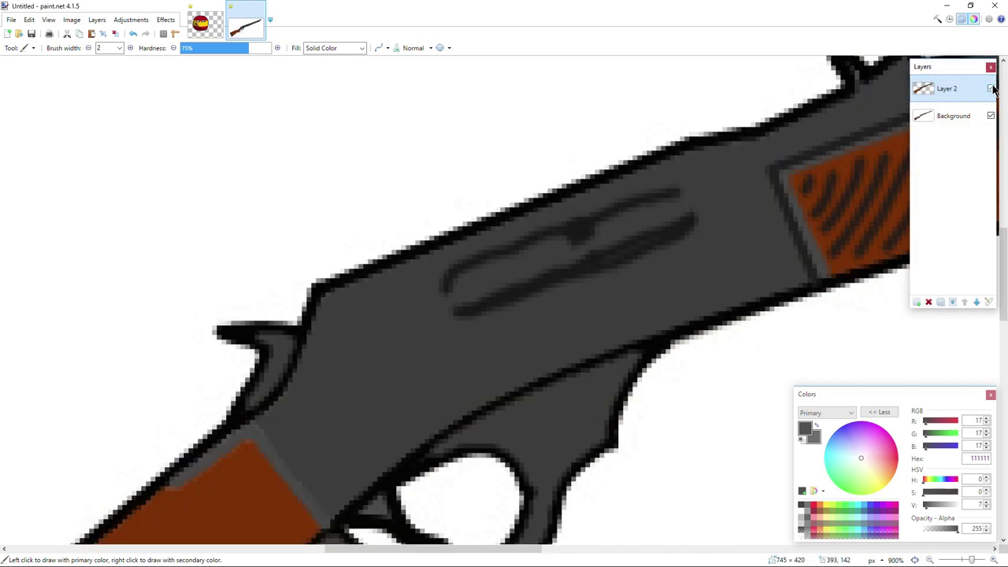
Set the secondary colour to white and paint the bolt area inside the ejection port with it.
{"action": "scroll", "coordinate": [551, 281], "scroll_direction": "up", "scroll_amount": 3}
{"action": "right_click", "coordinate": [801, 512]}
{"action": "scroll", "coordinate": [482, 292], "scroll_direction": "up", "scroll_amount": 3}
{"action": "mouse_move", "coordinate": [411, 316]}
{"action": "left_mouse_down"}
{"action": "mouse_move", "coordinate": [788, 165]}
{"action": "mouse_move", "coordinate": [585, 226]}
{"action": "mouse_move", "coordinate": [419, 295]}
{"action": "left_mouse_up"}
{"action": "scroll", "coordinate": [550, 277], "scroll_direction": "down", "scroll_amount": 10}
{"action": "scroll", "coordinate": [550, 278], "scroll_direction": "up", "scroll_amount": 10}
{"action": "left_click_drag", "start_coordinate": [499, 334], "coordinate": [582, 292]}
{"action": "scroll", "coordinate": [587, 268], "scroll_direction": "down", "scroll_amount": 5}
{"action": "scroll", "coordinate": [579, 258], "scroll_direction": "down", "scroll_amount": 8}
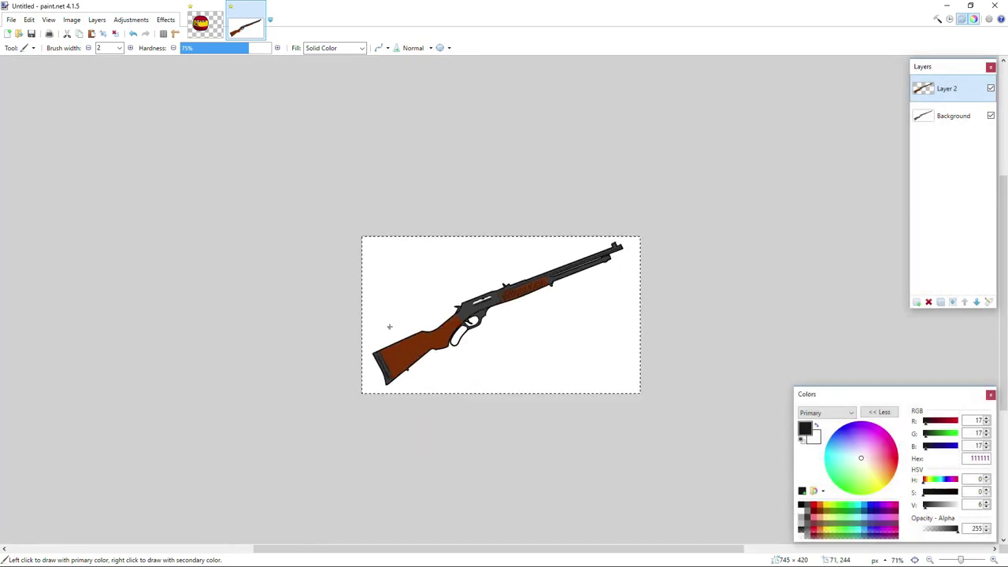
{"action": "scroll", "coordinate": [441, 347], "scroll_direction": "up", "scroll_amount": 6}
{"action": "left_click", "coordinate": [991, 88]}
{"action": "left_click", "coordinate": [991, 89]}
{"action": "scroll", "coordinate": [346, 360], "scroll_direction": "up", "scroll_amount": 6}
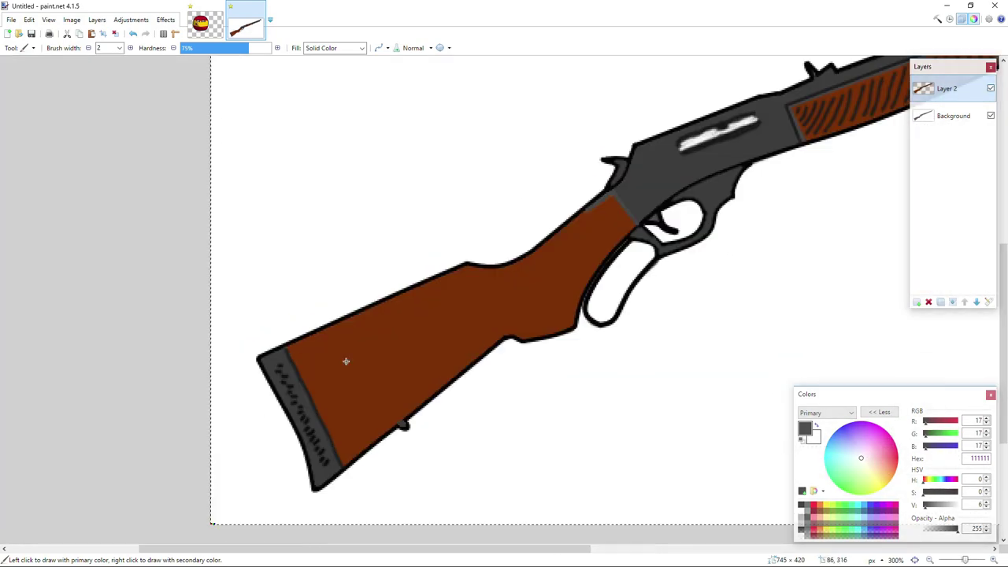
{"action": "left_click_drag", "start_coordinate": [278, 349], "coordinate": [402, 286]}
{"action": "left_click_drag", "start_coordinate": [319, 364], "coordinate": [484, 273]}
{"action": "left_click_drag", "start_coordinate": [367, 383], "coordinate": [535, 264]}
{"action": "triple_click", "coordinate": [132, 34]}
Set the brush width to 1 and draw thin wood-grain lines along the stock in 111111.
{"action": "left_click", "coordinate": [88, 48]}
{"action": "left_click", "coordinate": [991, 88]}
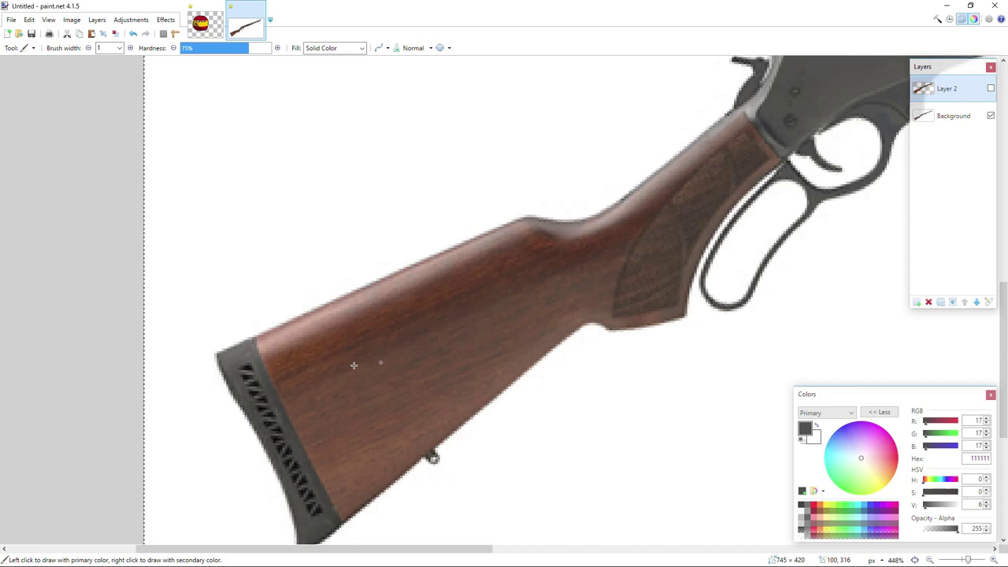
{"action": "scroll", "coordinate": [320, 378], "scroll_direction": "up", "scroll_amount": 3}
{"action": "scroll", "coordinate": [650, 180], "scroll_direction": "down", "scroll_amount": 2}
{"action": "left_click", "coordinate": [991, 88]}
{"action": "scroll", "coordinate": [596, 295], "scroll_direction": "down", "scroll_amount": 5}
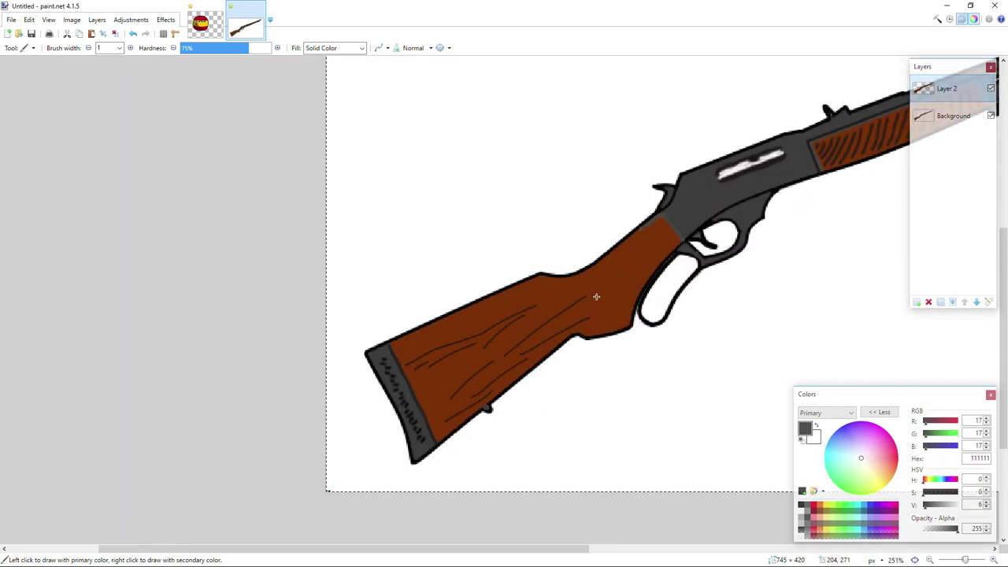
Paint a white highlight along the stock's upper edge from the butt pad to the wrist with the 1 px brush.
{"action": "scroll", "coordinate": [597, 294], "scroll_direction": "up", "scroll_amount": 4}
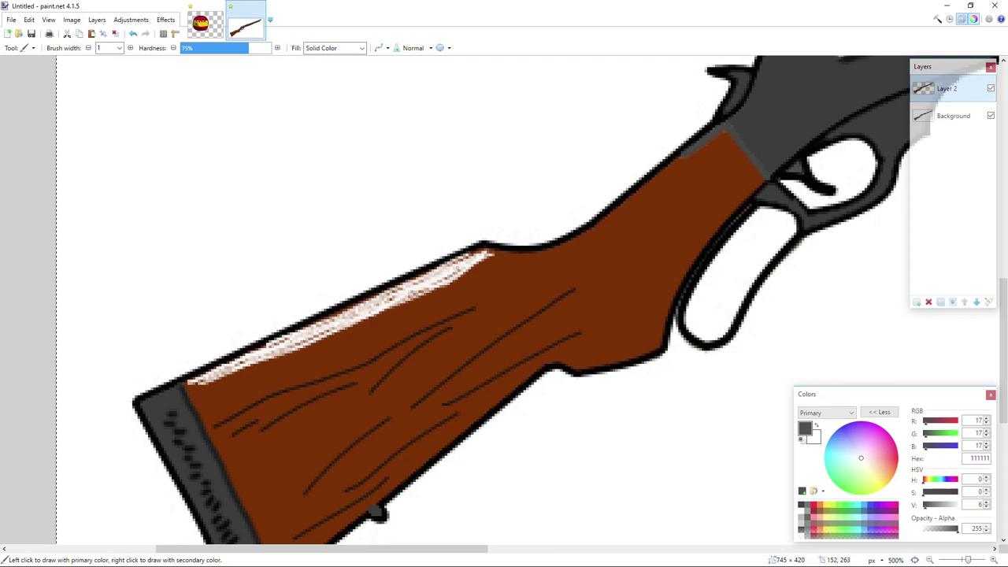
{"action": "scroll", "coordinate": [412, 333], "scroll_direction": "down", "scroll_amount": 7}
{"action": "scroll", "coordinate": [412, 333], "scroll_direction": "up", "scroll_amount": 4}
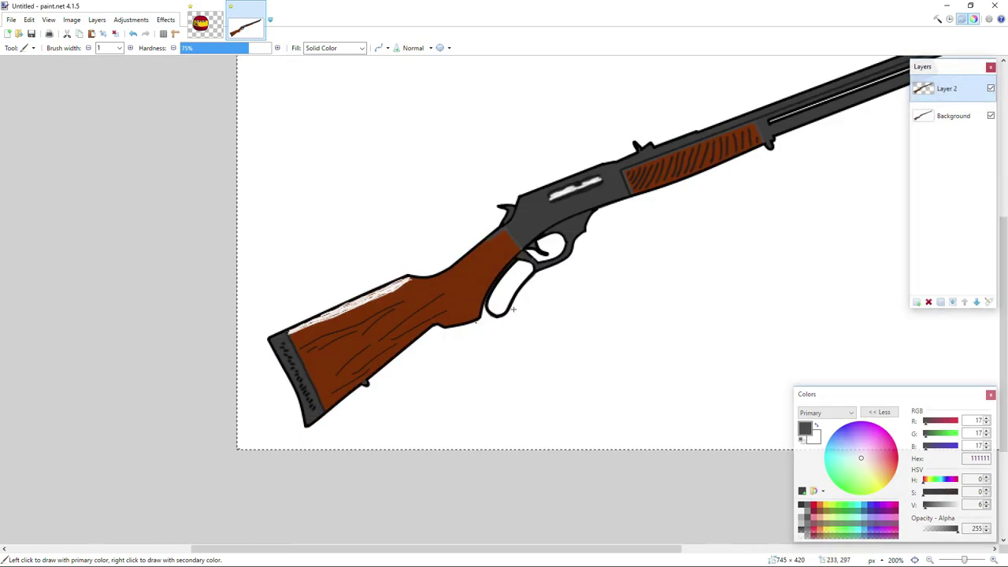
{"action": "left_click", "coordinate": [991, 89]}
{"action": "left_click", "coordinate": [992, 89]}
{"action": "scroll", "coordinate": [476, 276], "scroll_direction": "up", "scroll_amount": 4}
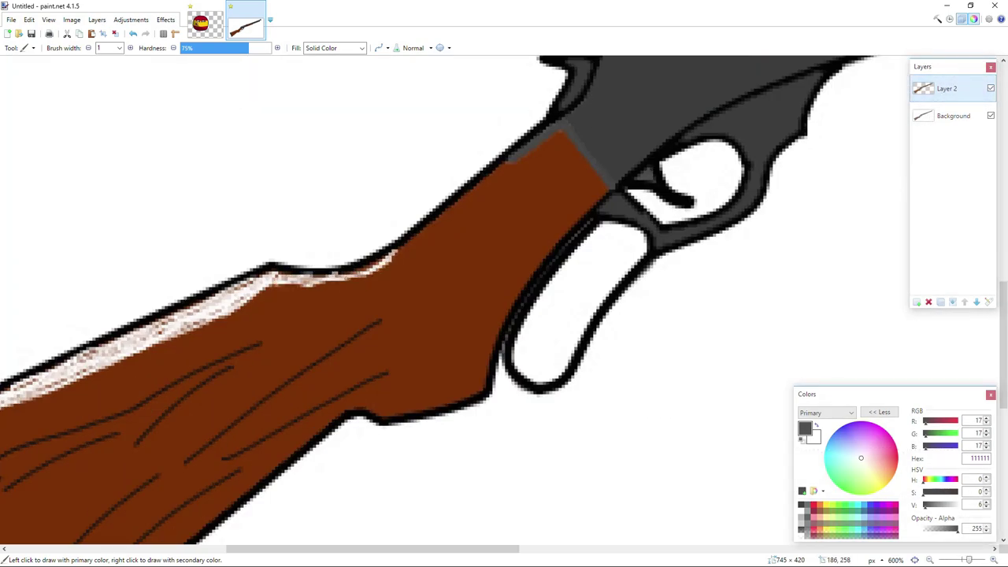
{"action": "left_click_drag", "start_coordinate": [477, 186], "coordinate": [504, 163]}
{"action": "scroll", "coordinate": [507, 288], "scroll_direction": "down", "scroll_amount": 6}
Outline the checkered grip panel on the stock's wrist in black and hatch its inside with 1E1E1E.
{"action": "scroll", "coordinate": [506, 291], "scroll_direction": "up", "scroll_amount": 1}
{"action": "left_click", "coordinate": [992, 117]}
{"action": "left_click", "coordinate": [992, 116]}
{"action": "left_click", "coordinate": [992, 89]}
{"action": "left_click", "coordinate": [991, 89]}
{"action": "scroll", "coordinate": [495, 329], "scroll_direction": "up", "scroll_amount": 4}
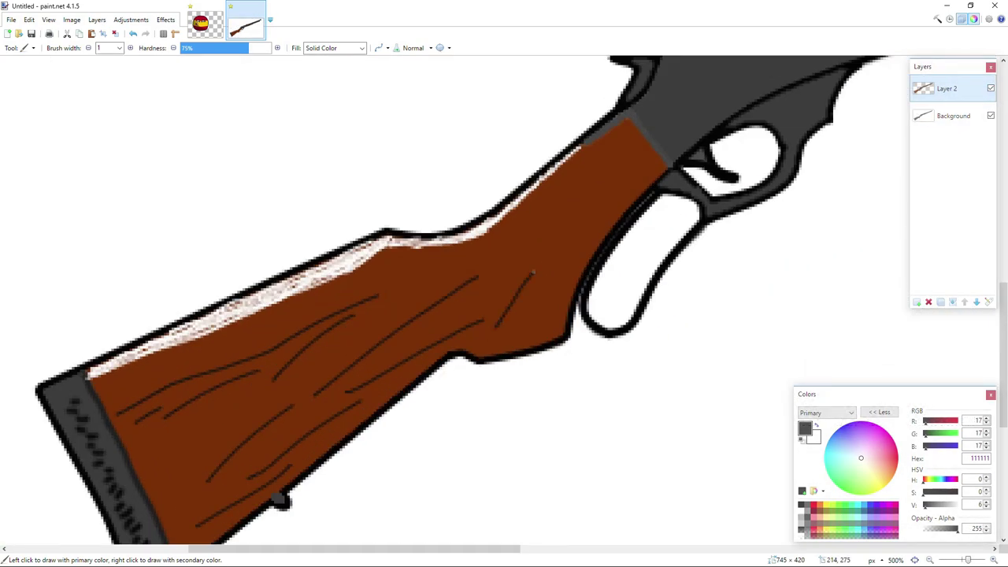
{"action": "scroll", "coordinate": [491, 337], "scroll_direction": "up", "scroll_amount": 1}
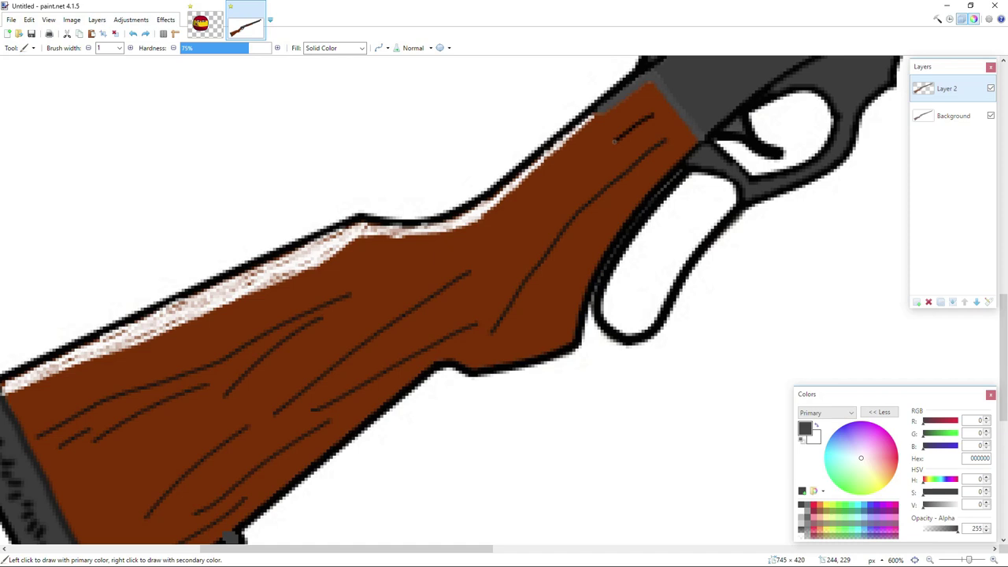
{"action": "scroll", "coordinate": [499, 326], "scroll_direction": "up", "scroll_amount": 1}
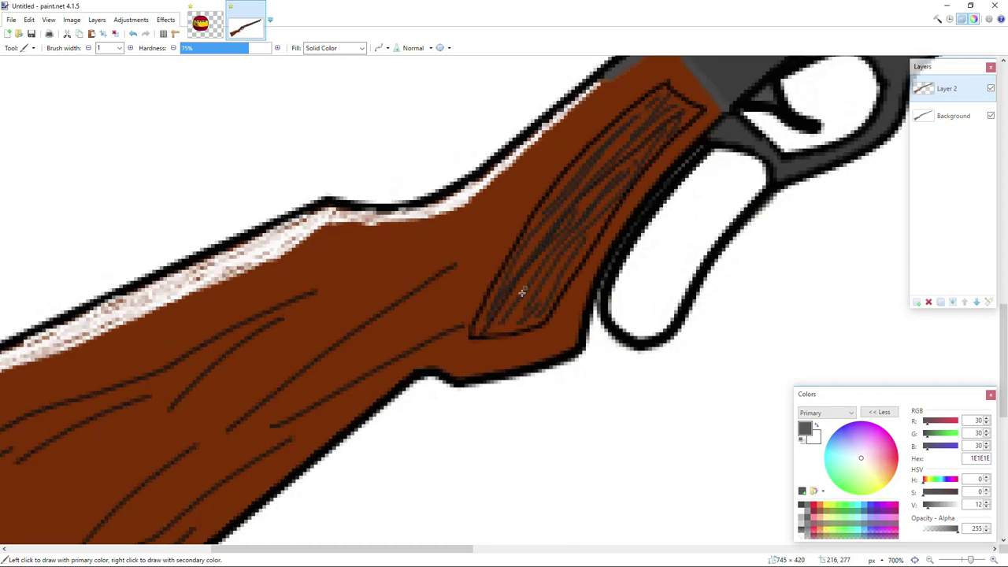
{"action": "scroll", "coordinate": [522, 355], "scroll_direction": "up", "scroll_amount": 4}
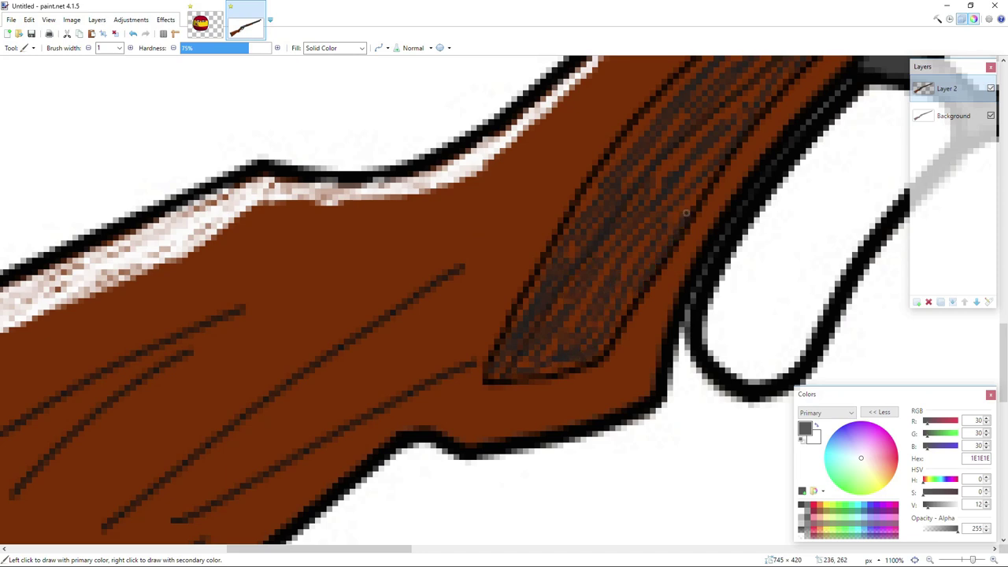
Finish the grip panel's hatching and add more short grain lines across the stock.
{"action": "scroll", "coordinate": [686, 213], "scroll_direction": "down", "scroll_amount": 5}
{"action": "scroll", "coordinate": [827, 207], "scroll_direction": "up", "scroll_amount": 5}
{"action": "scroll", "coordinate": [695, 295], "scroll_direction": "down", "scroll_amount": 8}
{"action": "scroll", "coordinate": [441, 393], "scroll_direction": "up", "scroll_amount": 5}
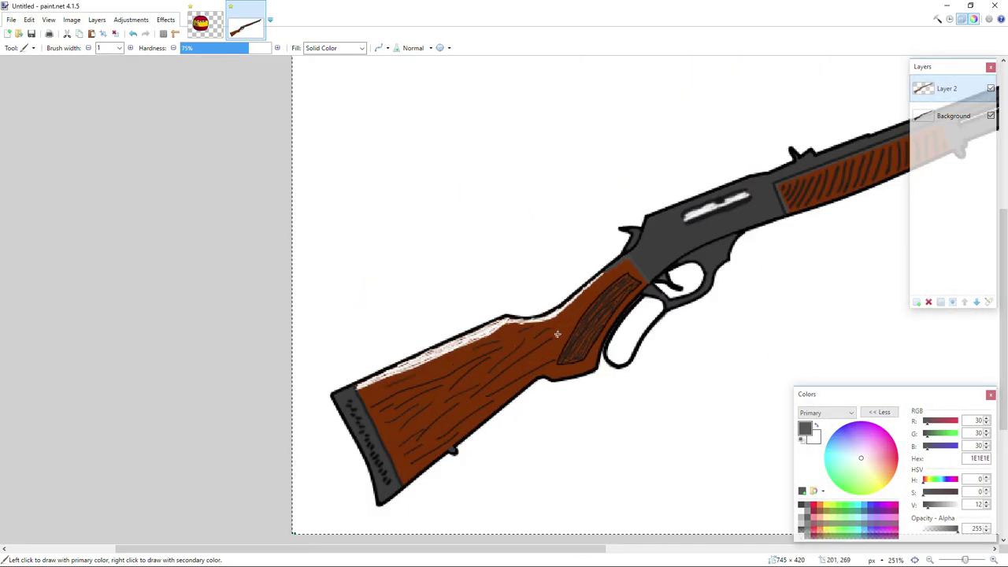
Delete the Background layer and save the rifle drawing as cartoon weapon 6.png.
{"action": "scroll", "coordinate": [557, 334], "scroll_direction": "down", "scroll_amount": 5}
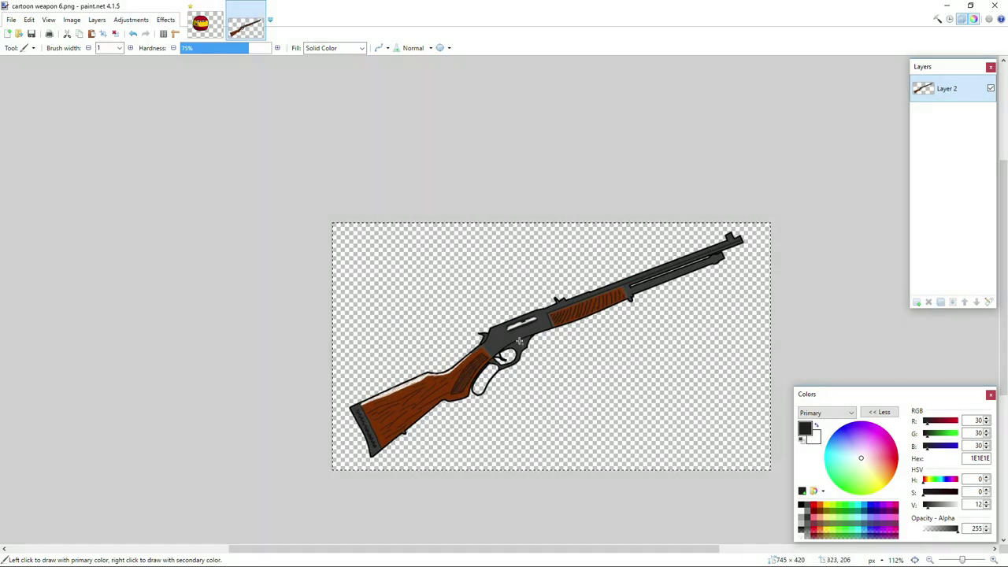
Paste the rifle onto a new layer in the countryball image and place it scaled down across the ball's lower part.
{"action": "left_click", "coordinate": [201, 25]}
{"action": "left_click", "coordinate": [916, 303]}
{"action": "key", "text": "ctrl+v"}
{"action": "left_click_drag", "start_coordinate": [693, 390], "coordinate": [647, 410]}
{"action": "scroll", "coordinate": [647, 411], "scroll_direction": "down", "scroll_amount": 4}
{"action": "scroll", "coordinate": [599, 378], "scroll_direction": "up", "scroll_amount": 1}
{"action": "left_click", "coordinate": [24, 48]}
{"action": "left_click", "coordinate": [50, 138]}
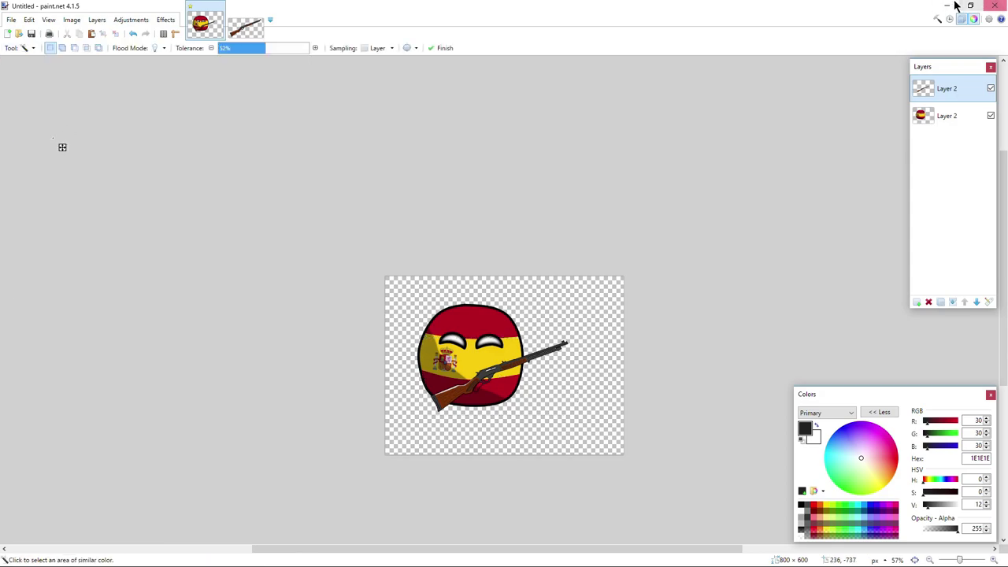